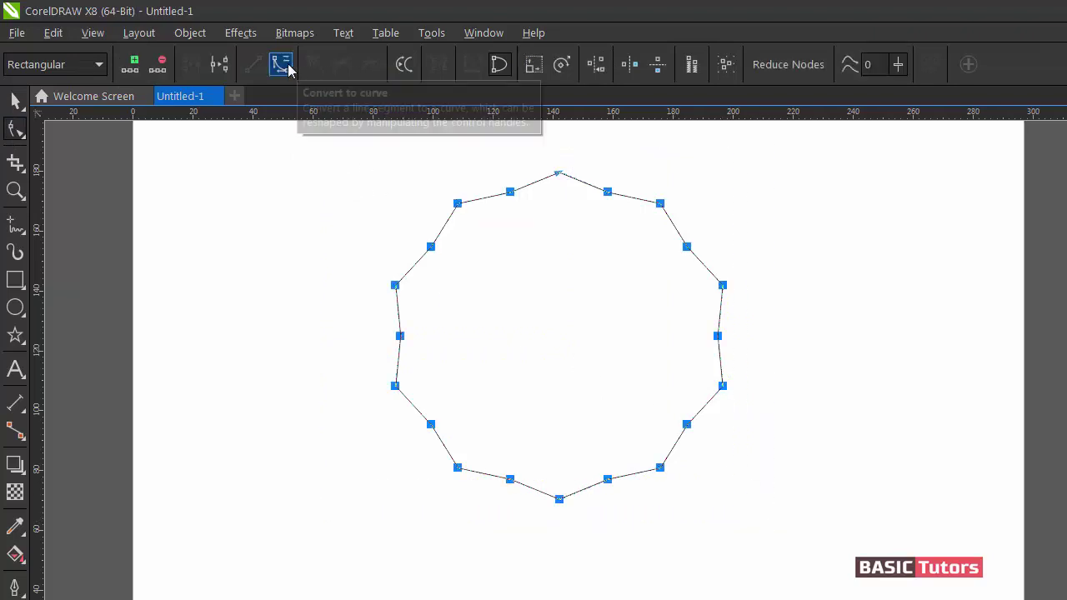
Step: Convert all segments of the star outline to curves and make its nodes smooth to form a wavy badge shape
left_click(281, 64)
left_click(337, 66)
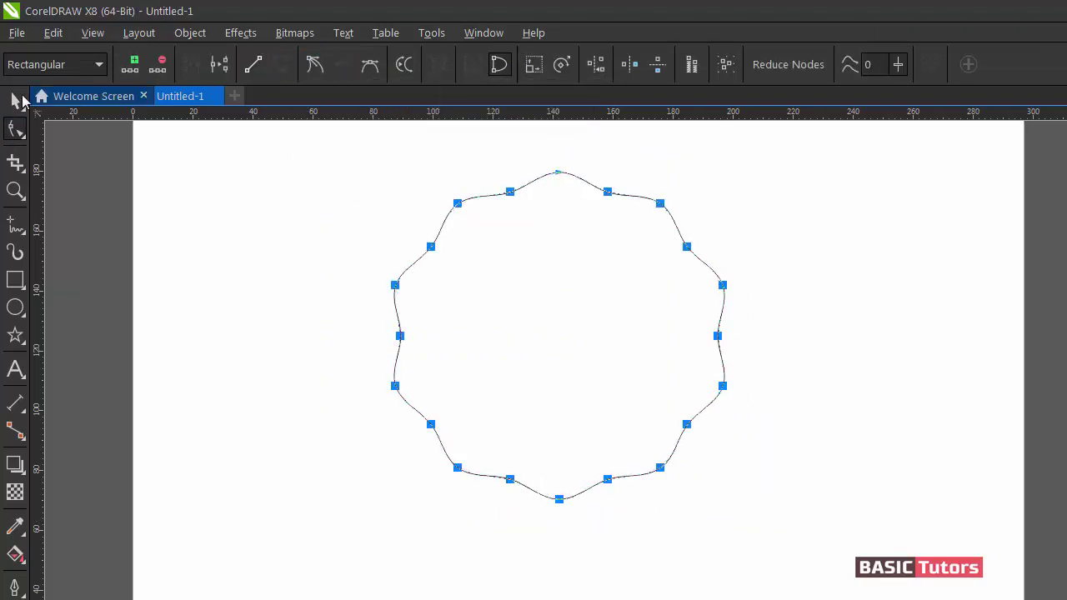
left_click(15, 100)
left_click(595, 210)
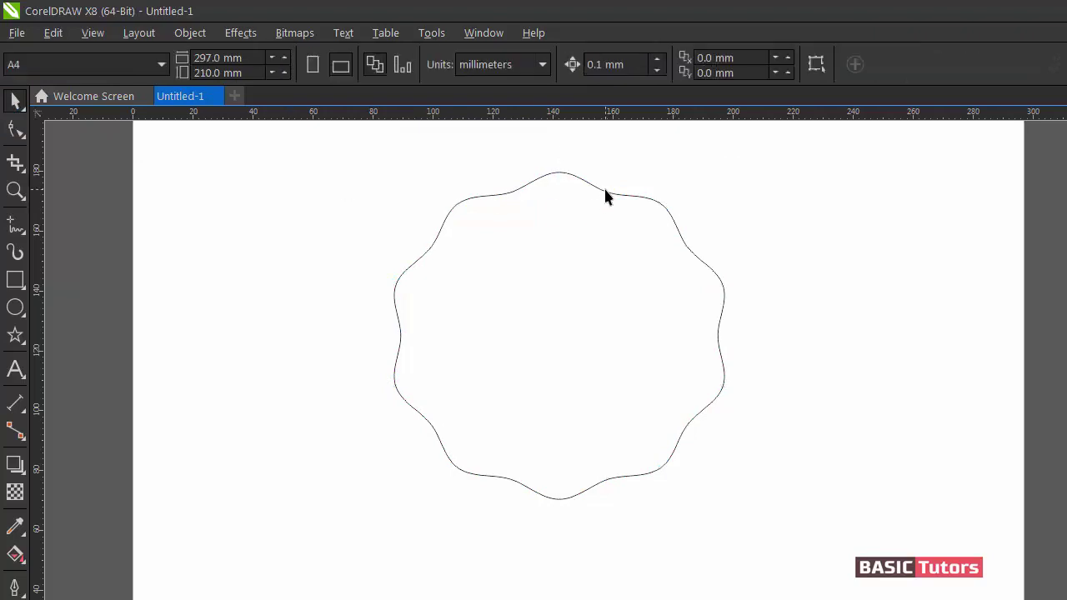
left_click(603, 188)
left_click(245, 207)
Step: Draw a circle about 91 mm in diameter overlapping the left side of the wavy shape
left_click(15, 307)
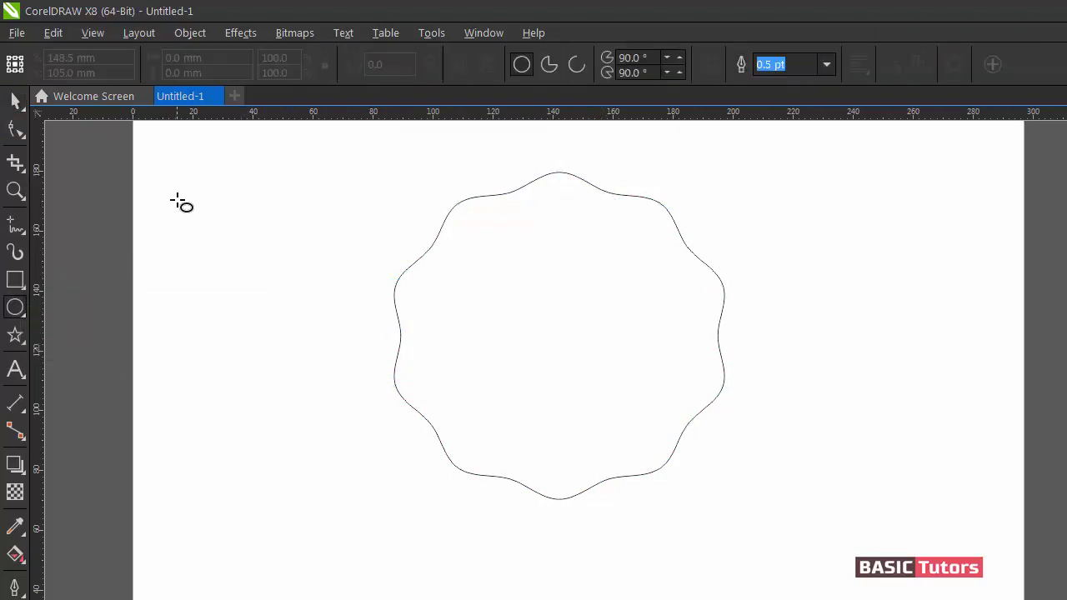
mouse_move(181, 180)
left_mouse_down()
mouse_move(381, 364)
mouse_move(455, 456)
left_mouse_up()
left_click(14, 100)
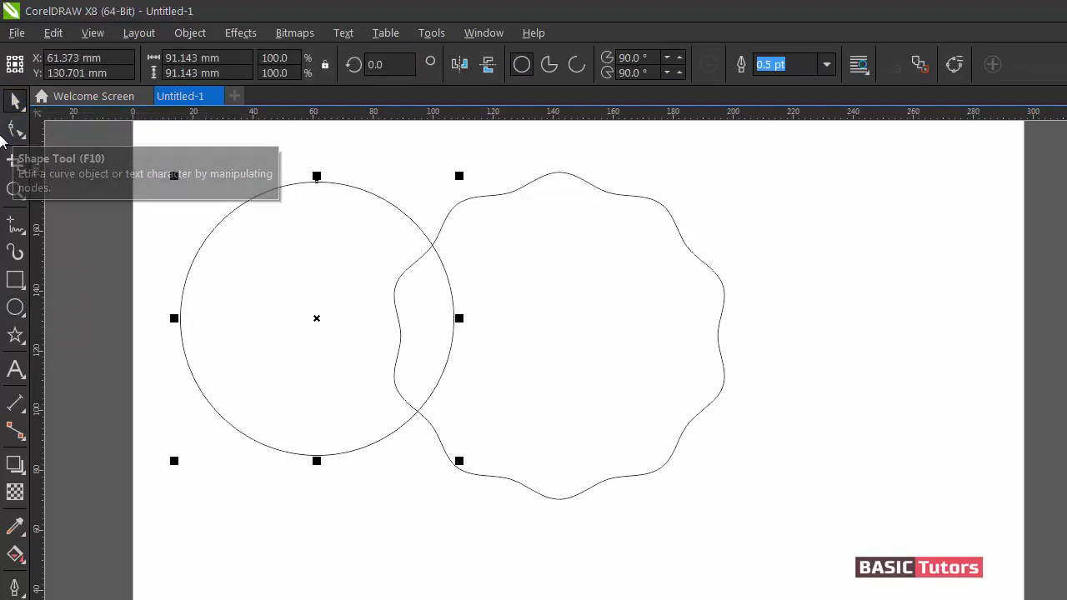
Step: Set the circle's width and height to 97 mm
left_click(190, 58)
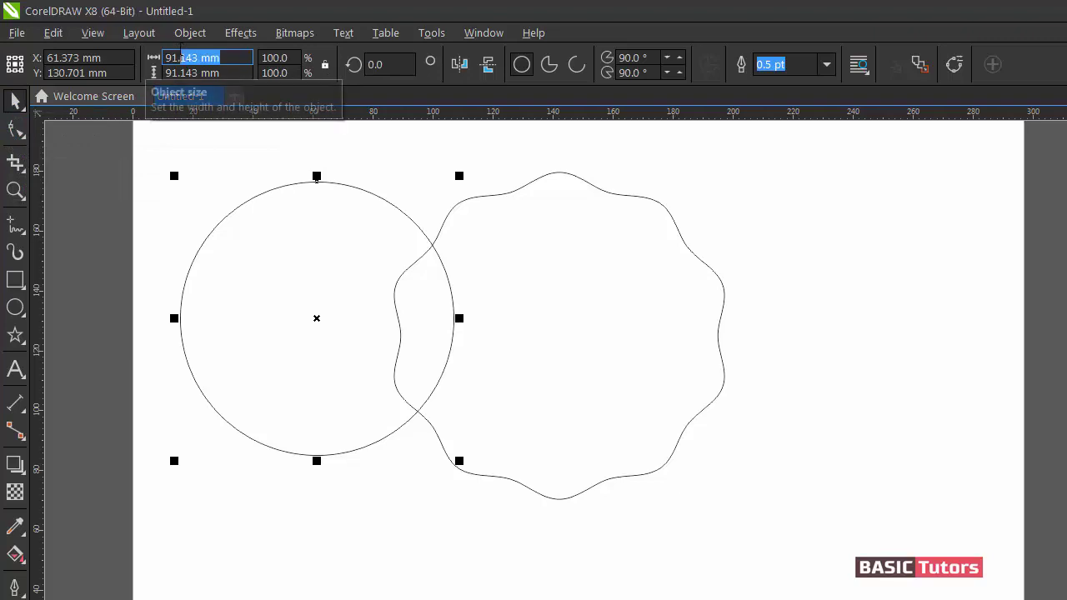
type("97")
key("Tab")
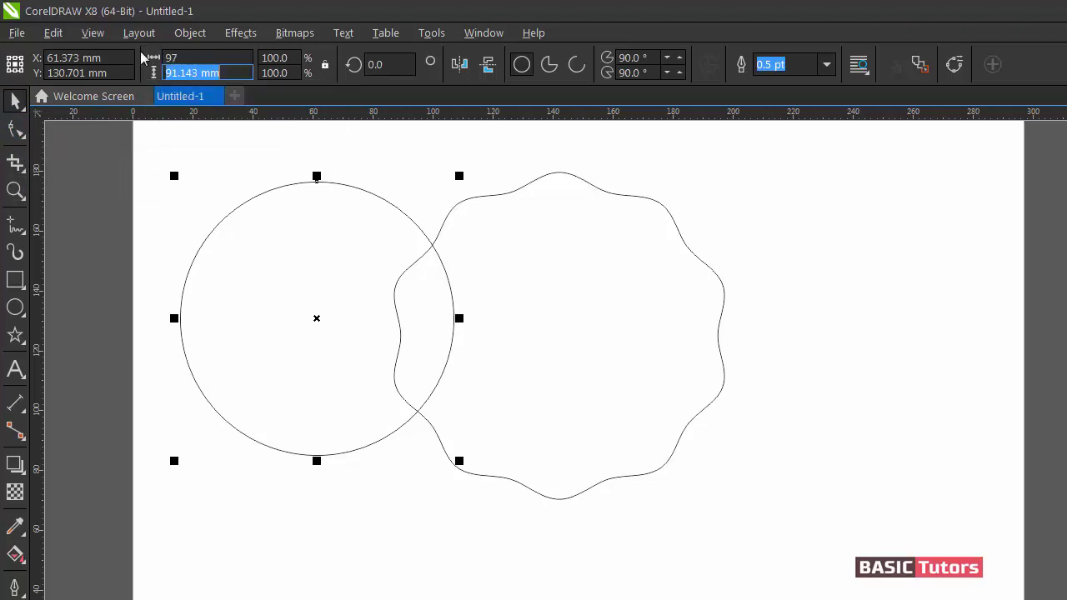
type("97")
key("Return")
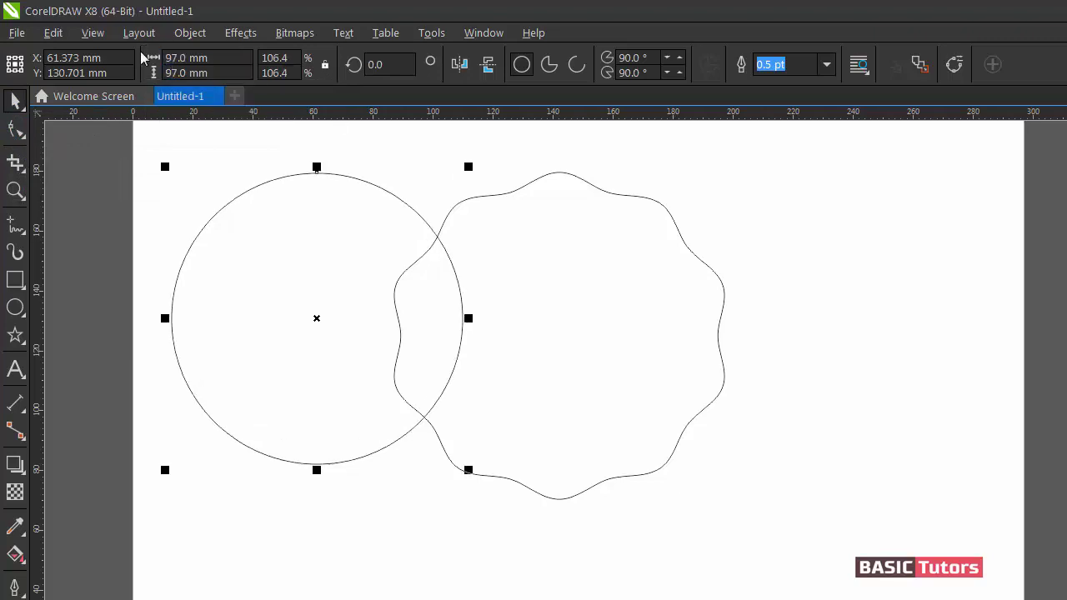
Step: Centre the circle horizontally and vertically on the wavy shape
left_click(629, 196, "shift")
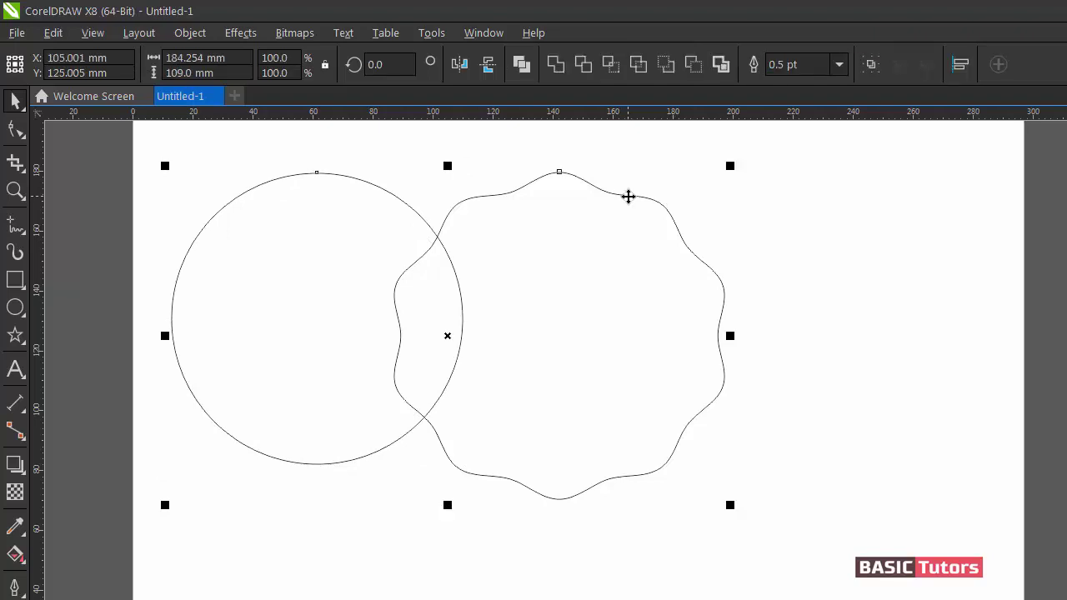
key("c")
key("e")
left_click(779, 174)
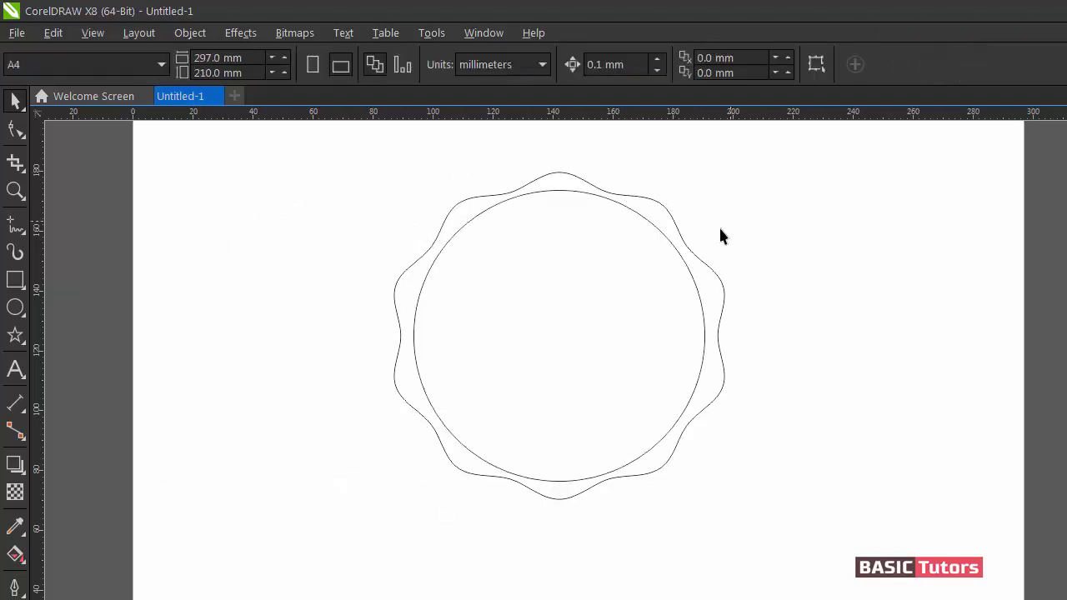
Step: Make a concentric copy of the 97 mm circle with width and height of 95 mm
left_click(668, 245)
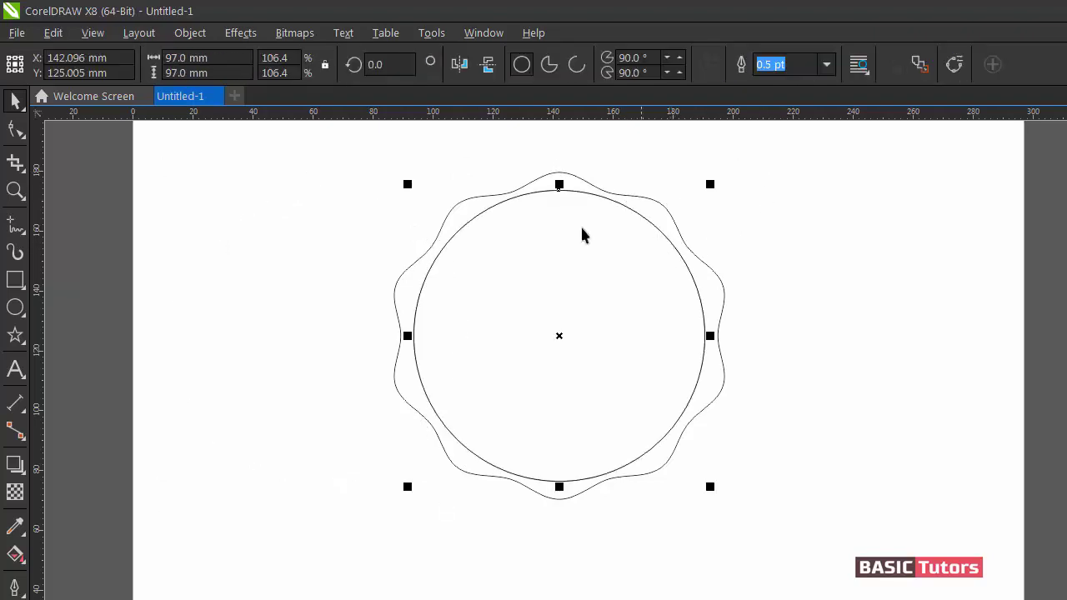
left_click(200, 58)
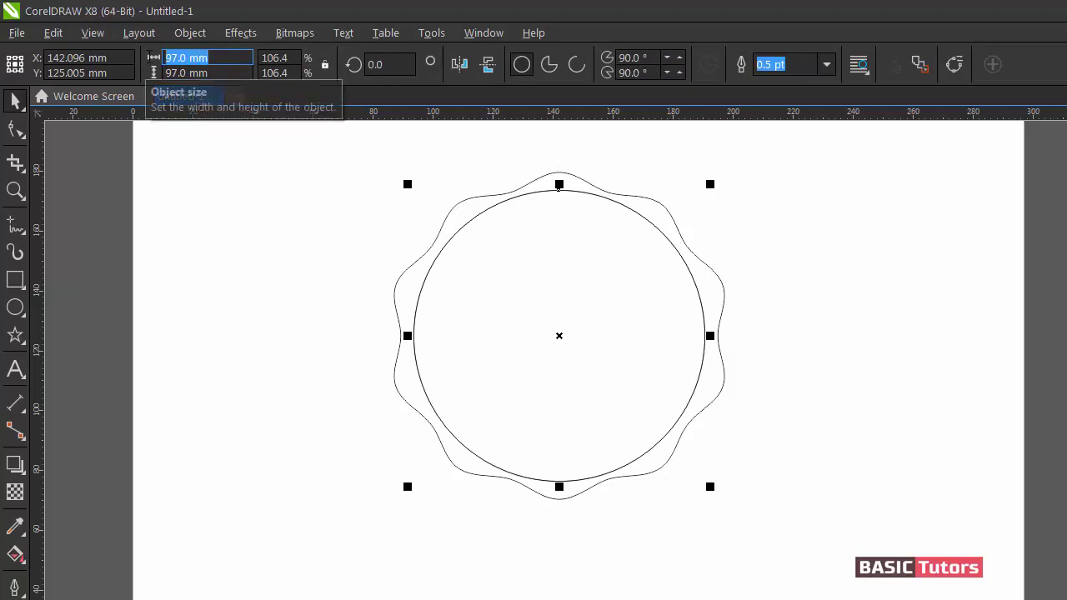
type("95")
key("Tab")
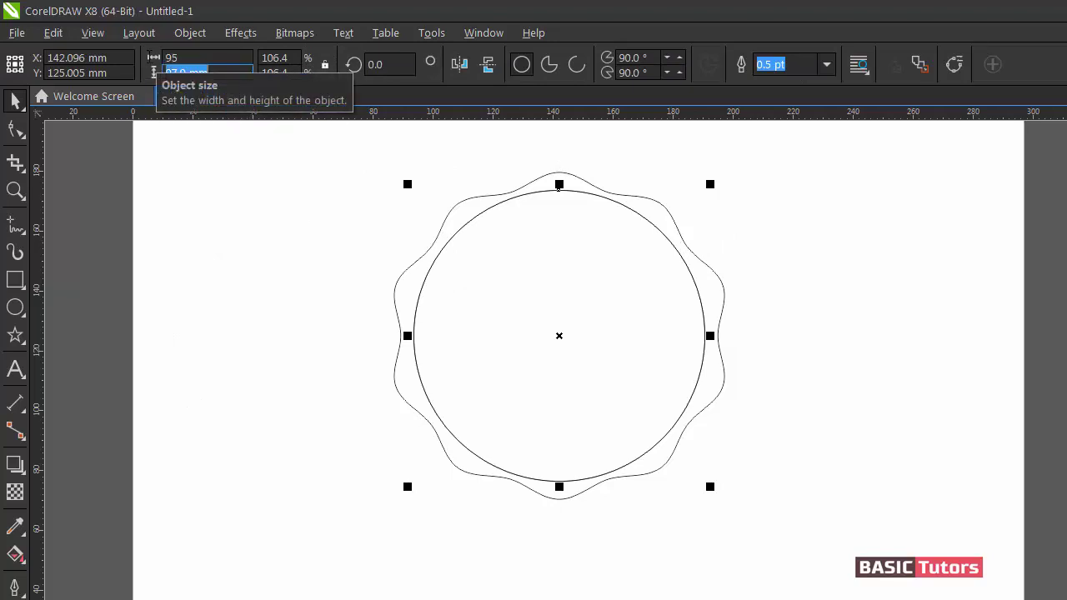
key("Return")
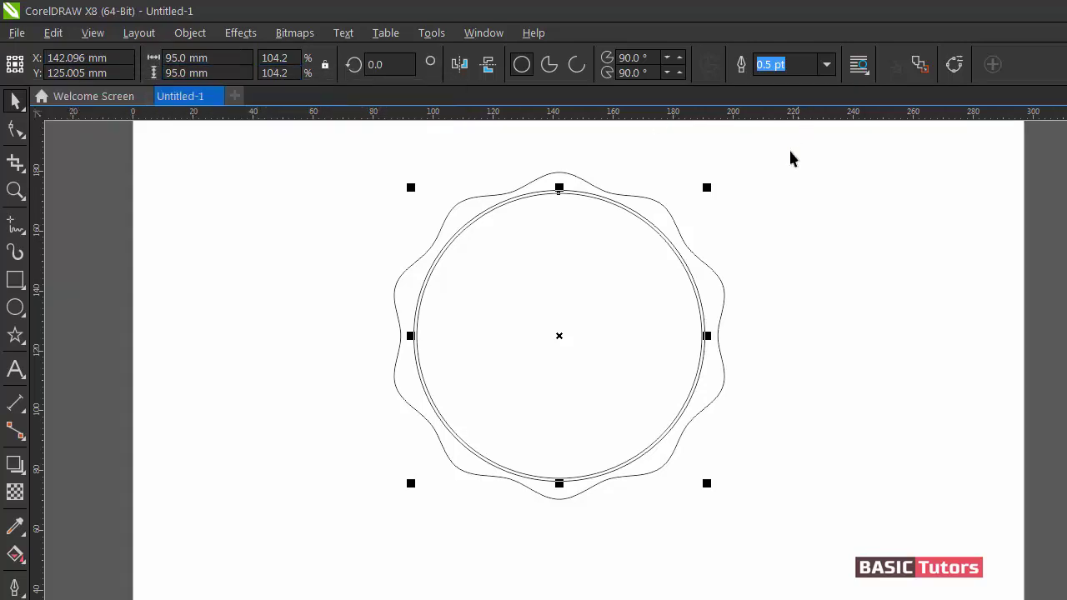
left_click(769, 186)
Step: Make a concentric copy of the 95 mm circle with width and height of 91 mm
left_click(640, 222)
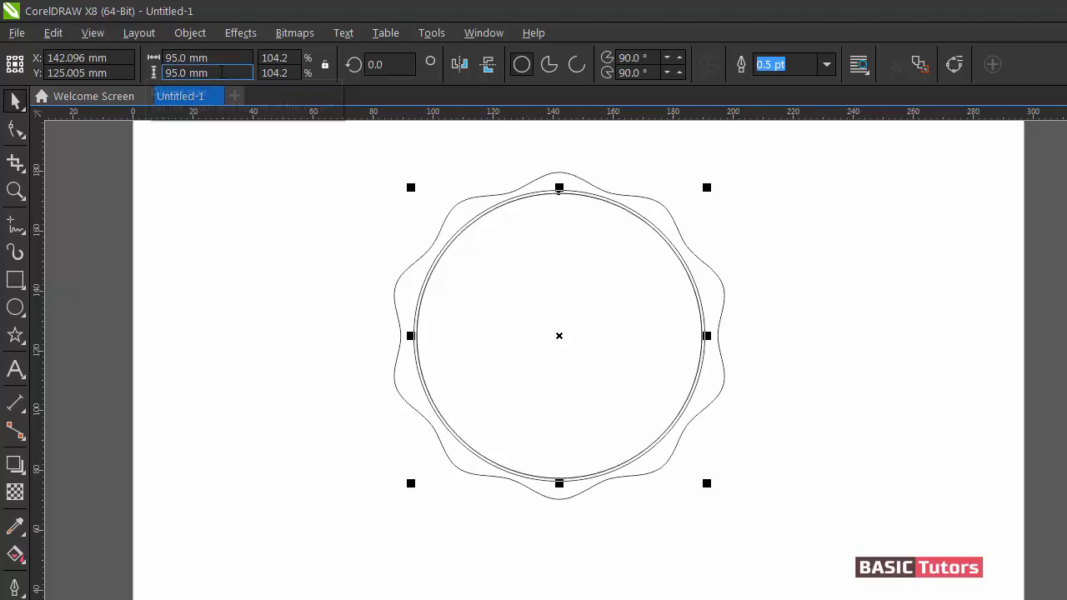
left_click_drag(208, 57, 164, 58)
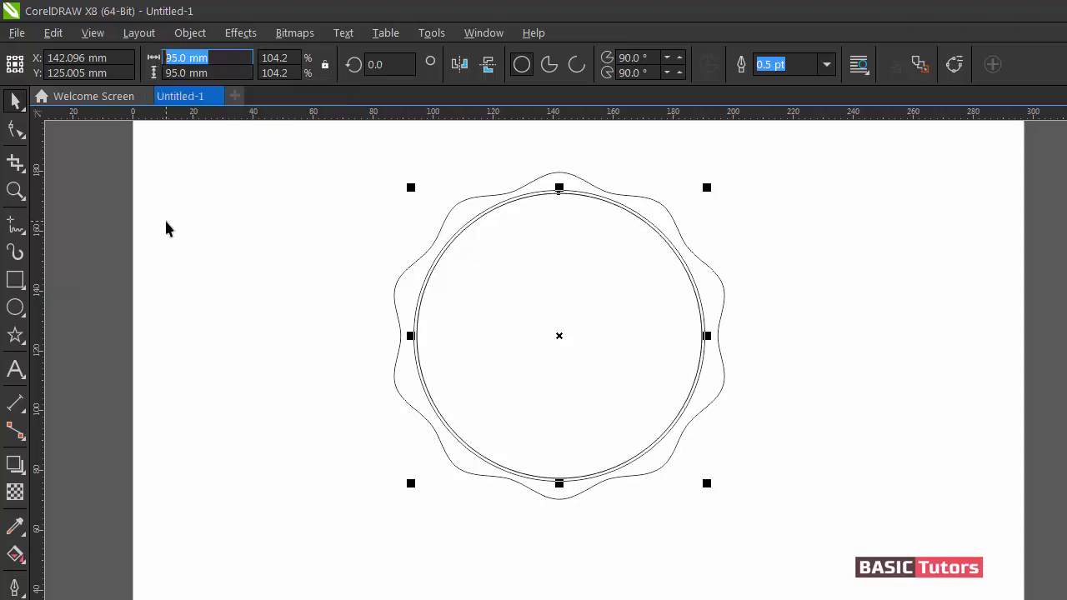
type("91")
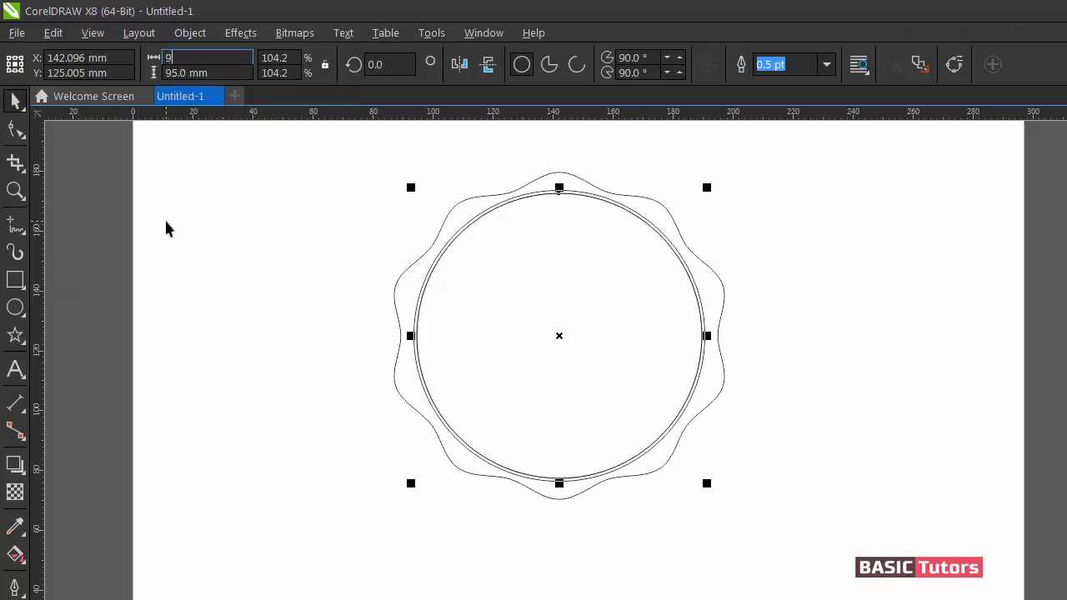
key("Tab")
type("9")
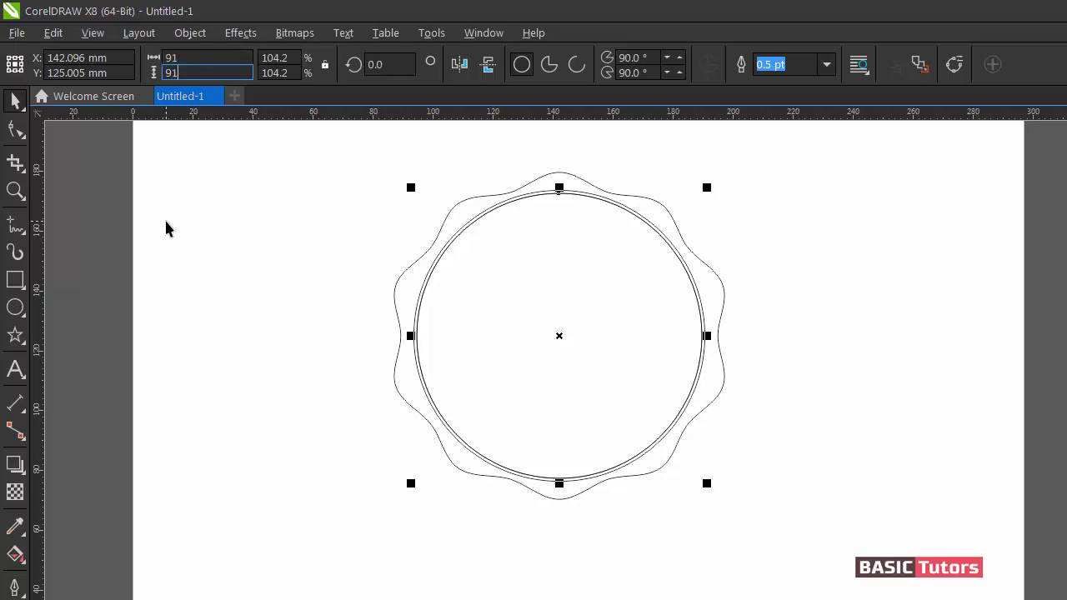
key("Return")
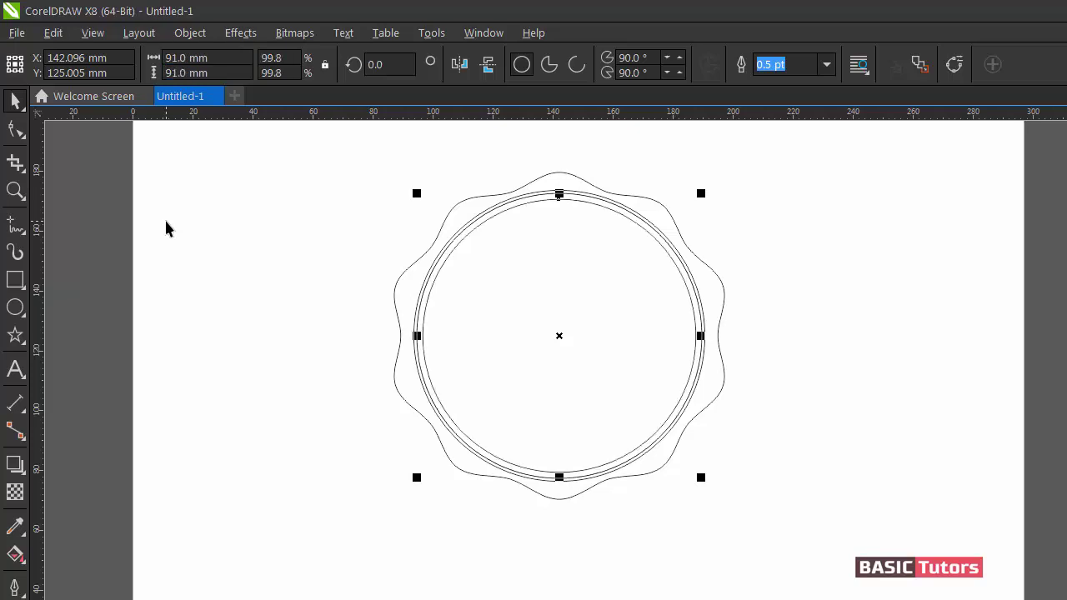
left_click(189, 204)
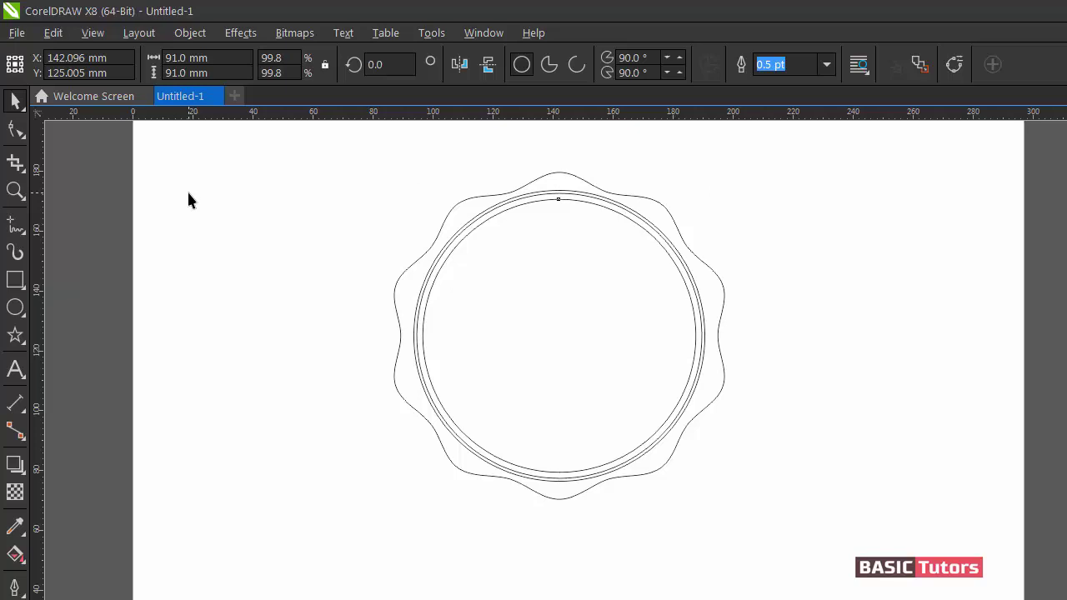
Step: Draw a horizontal rectangle about 153 mm wide and 20 mm high across the middle of the badge
key("z")
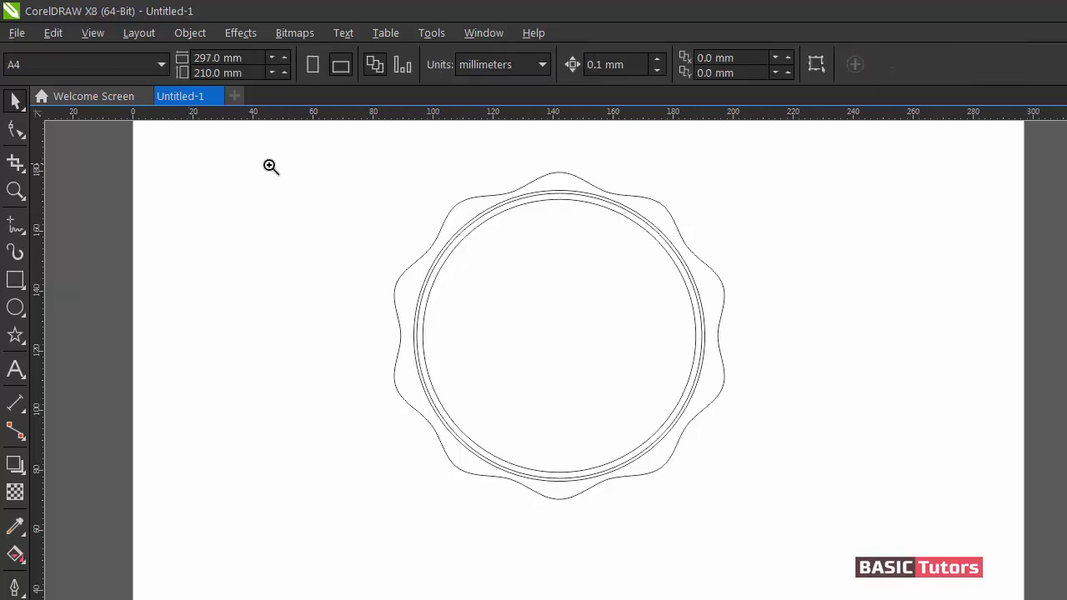
scroll(350, 294, "up", 1)
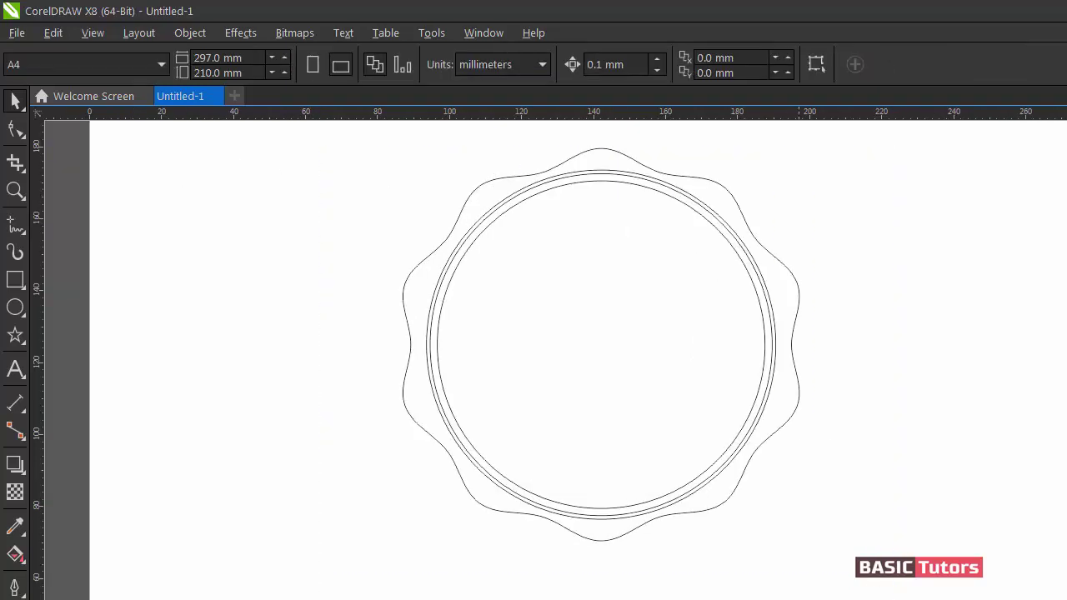
scroll(908, 521, "right", 3)
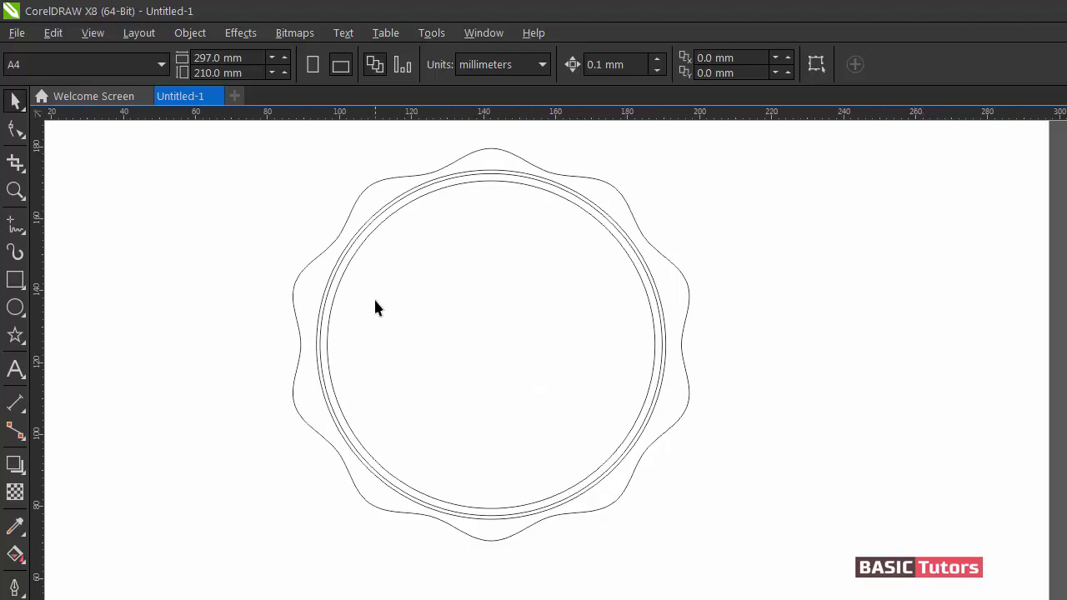
left_click(15, 280)
left_click_drag(203, 281, 391, 315)
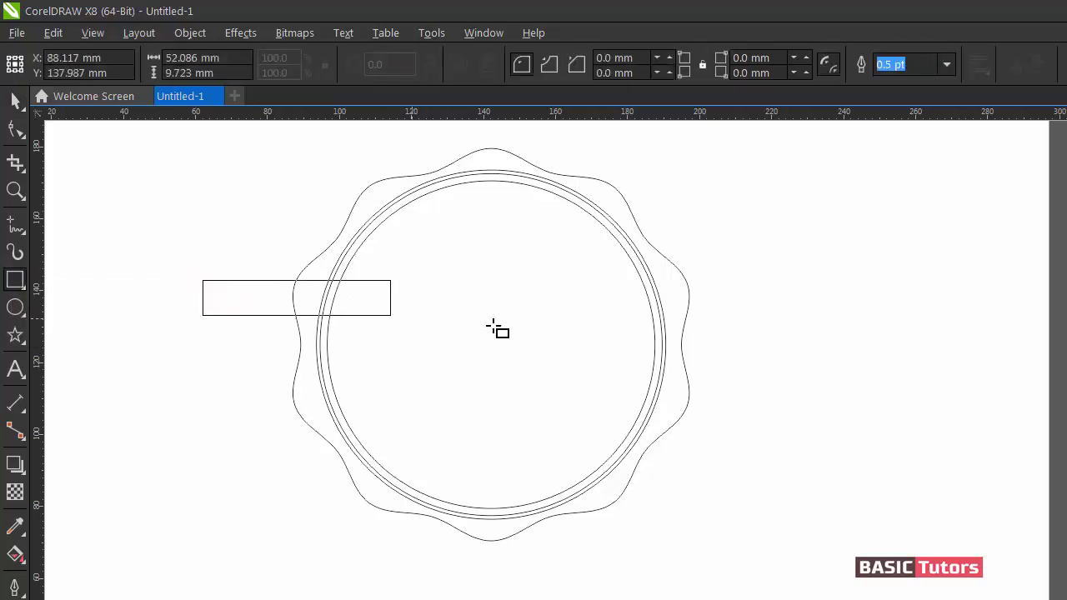
left_click_drag(497, 331, 753, 358)
Step: Set the rectangle's height to 29 mm
left_click(192, 72)
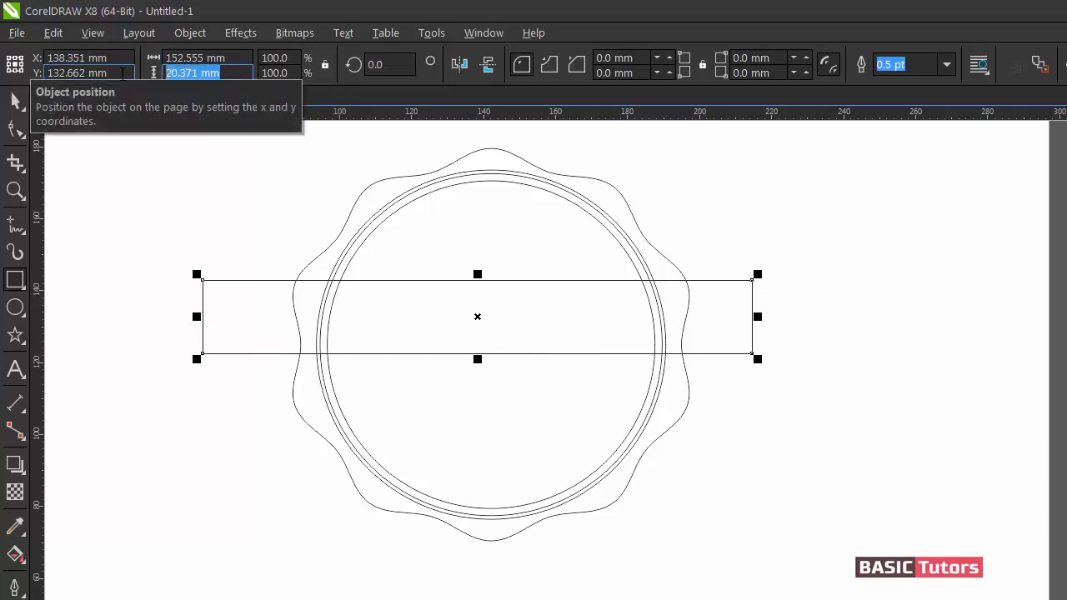
type("29")
key("Return")
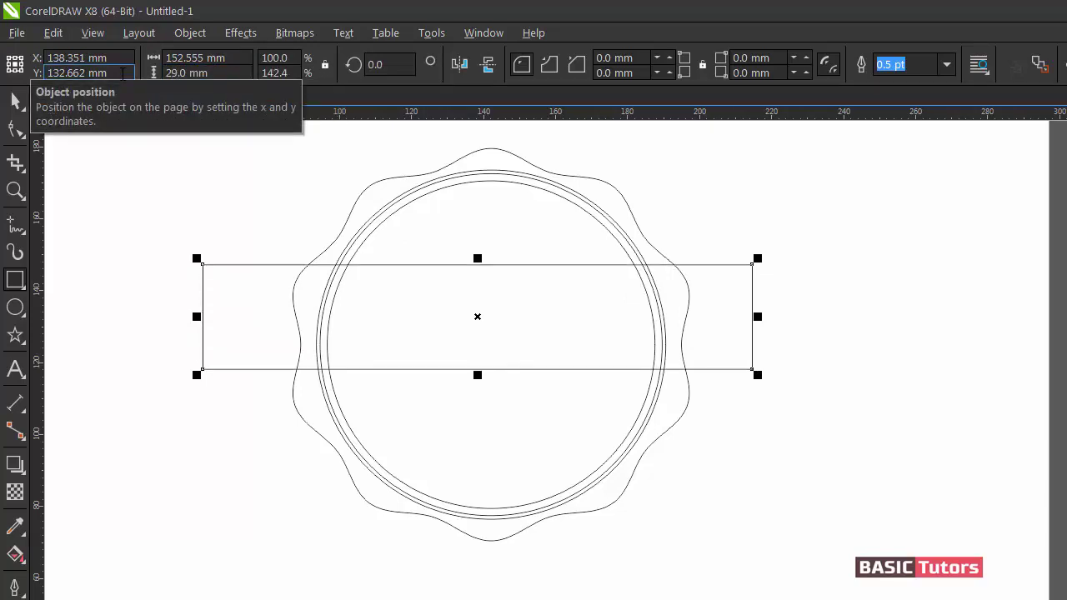
Step: Centre the rectangle horizontally and vertically on the 91 mm circle
left_click(15, 101)
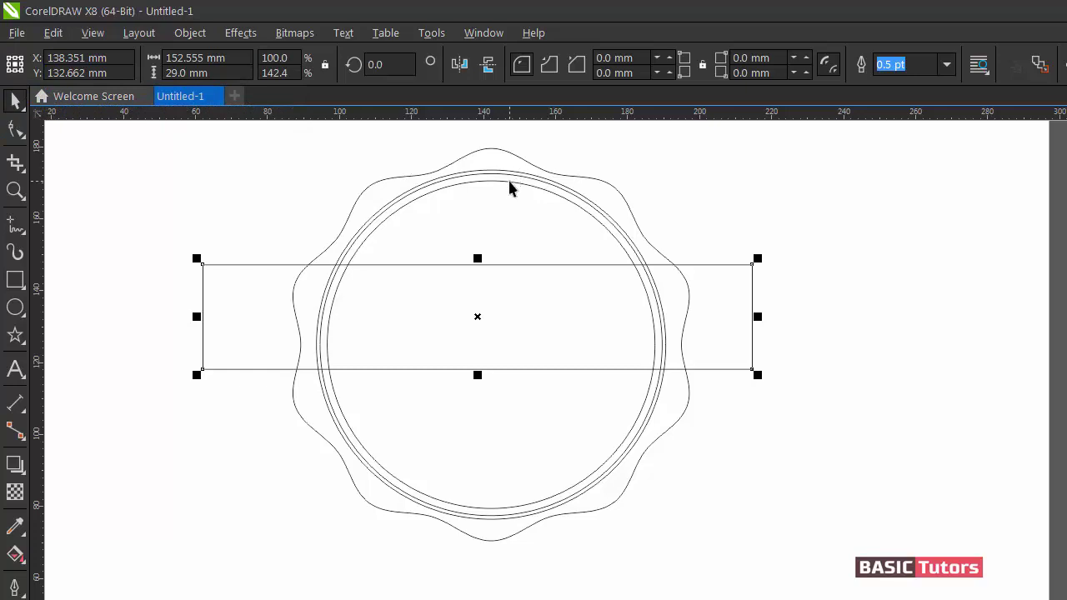
left_click(508, 180, "shift")
key("c")
key("e")
key("Escape")
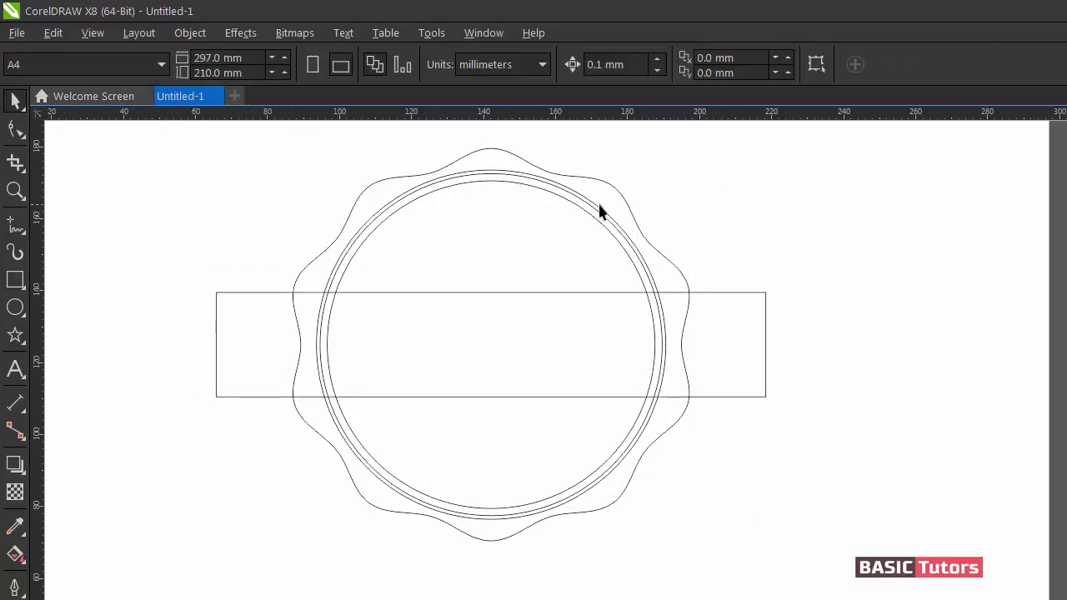
Step: Make a smaller concentric copy of the 91 mm circle, about 84 mm in diameter
left_click(583, 210)
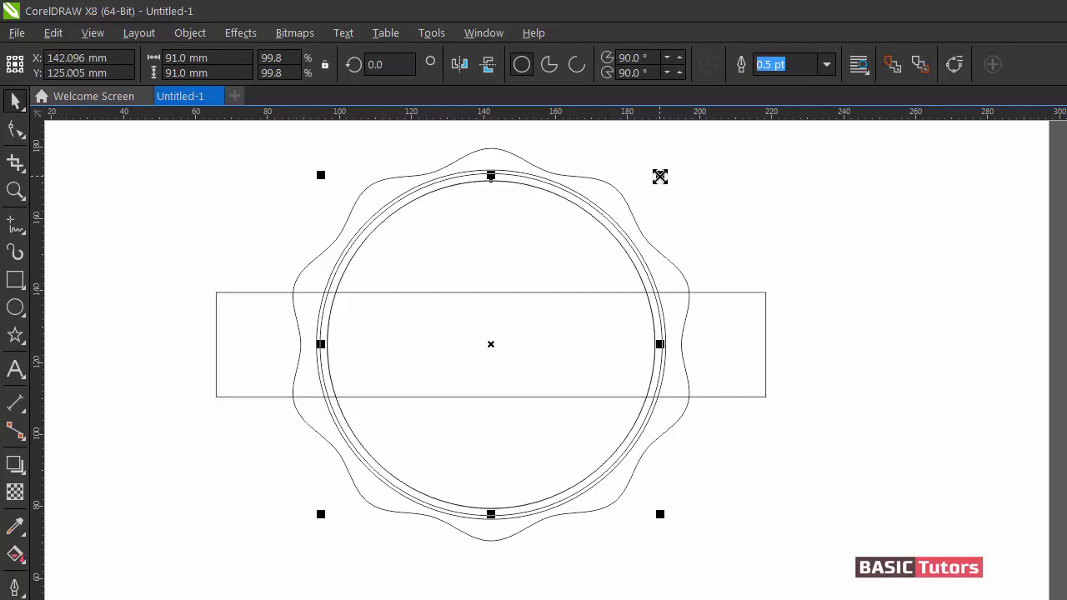
left_click_drag(660, 175, 653, 187)
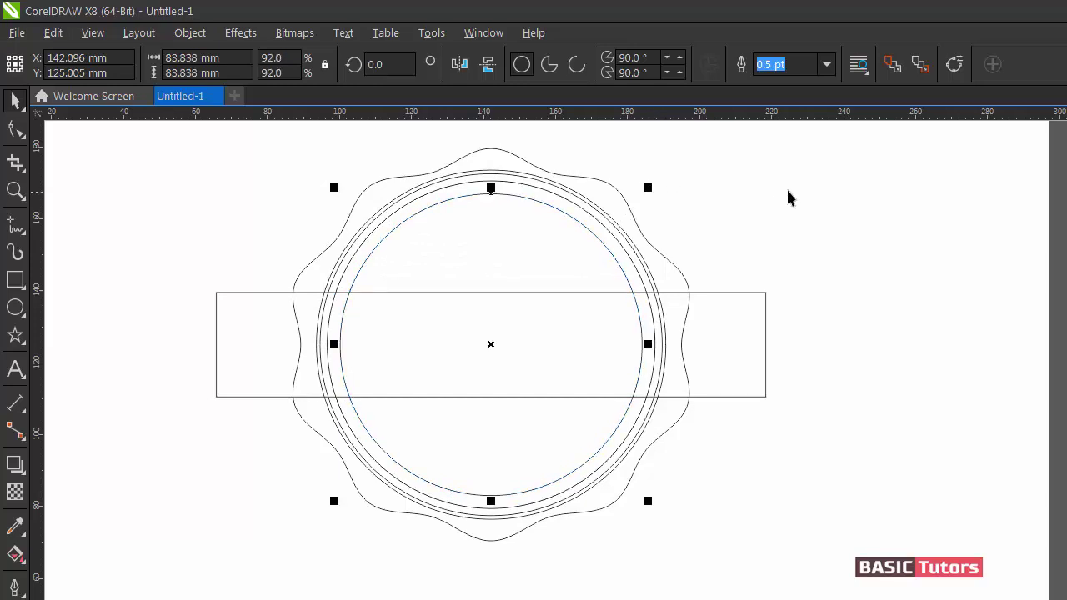
left_click(753, 267)
Step: Trim the 91 mm circle with the rectangle, and delete the rectangle
double_click(740, 293)
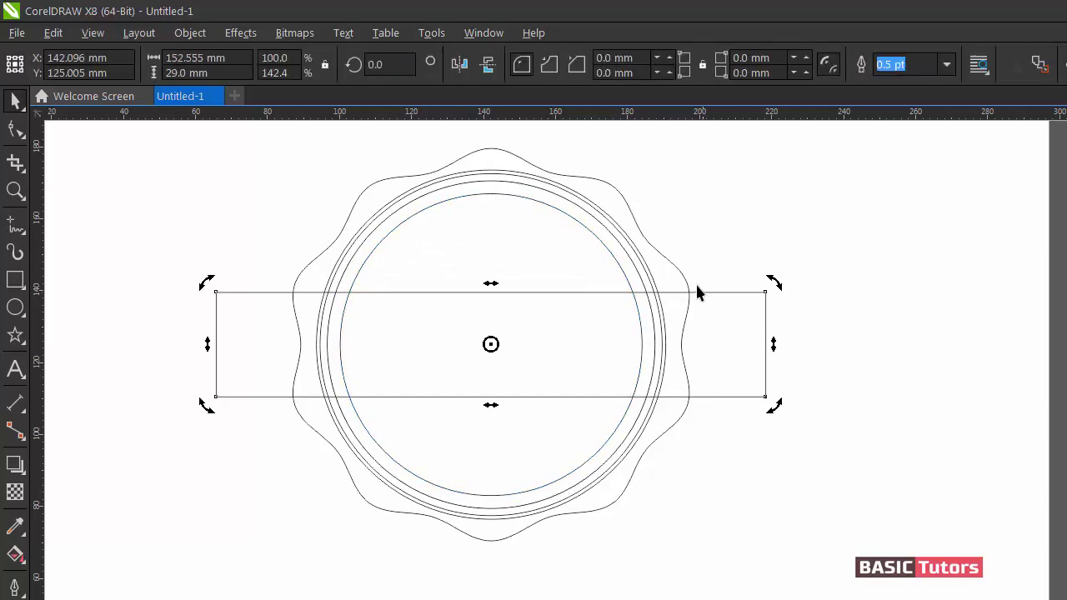
left_click(632, 267, "shift")
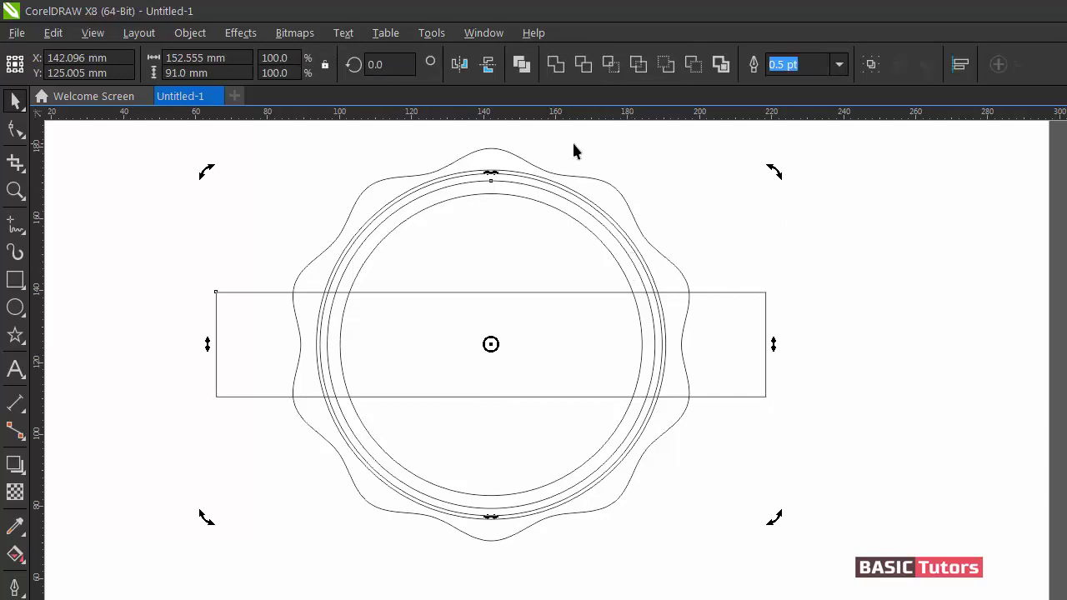
left_click(581, 71)
left_click(761, 196)
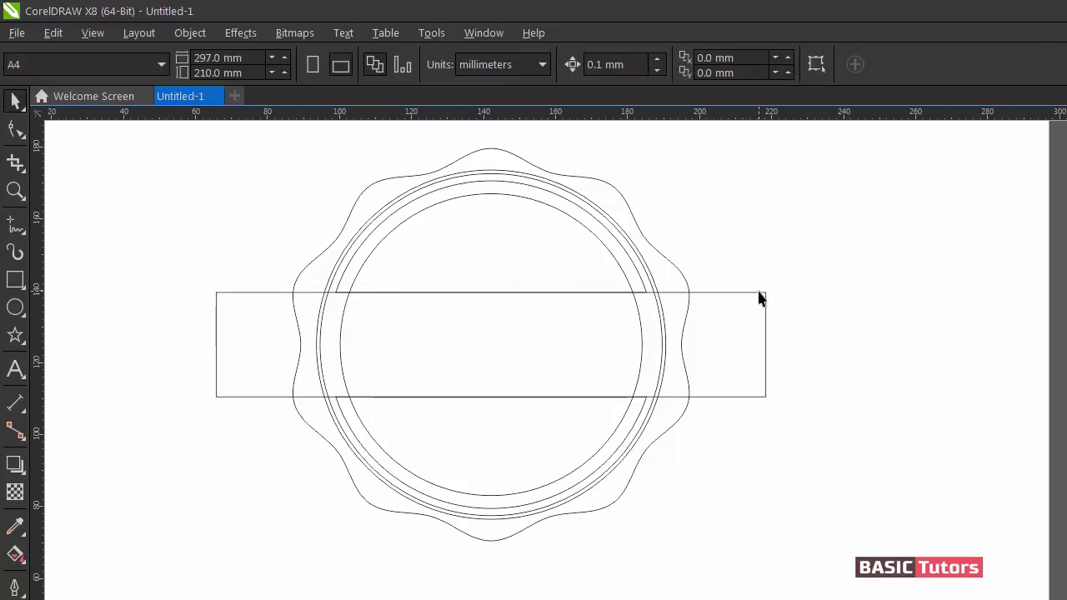
left_click(747, 293)
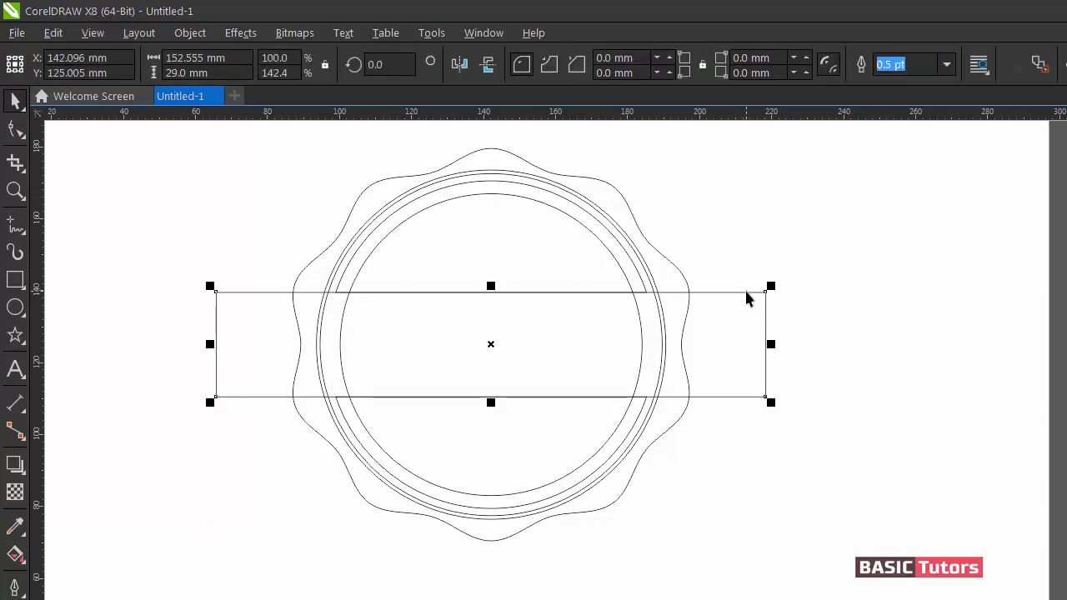
key("Delete")
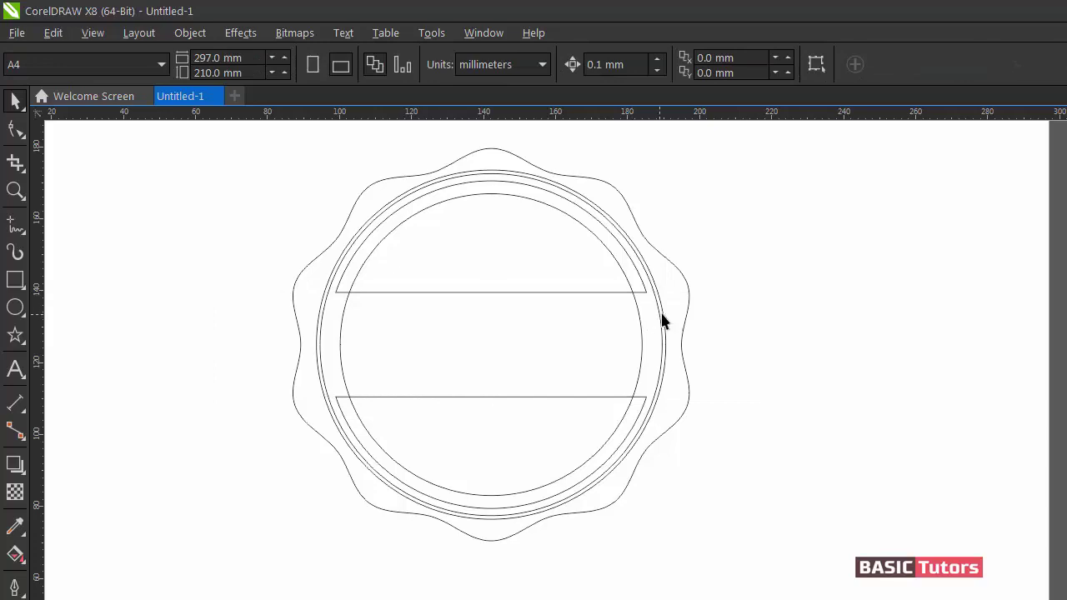
Step: Fill the wavy outer shape with a uniform CMYK colour of 30, 100, 94, 40 and remove its outline
left_click(689, 296)
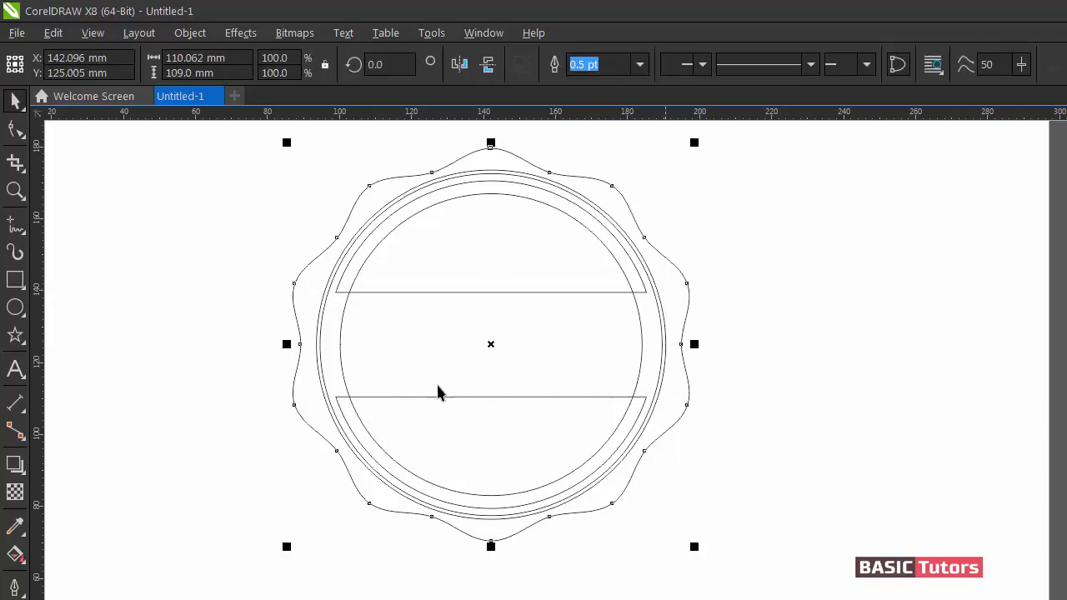
left_click(13, 555)
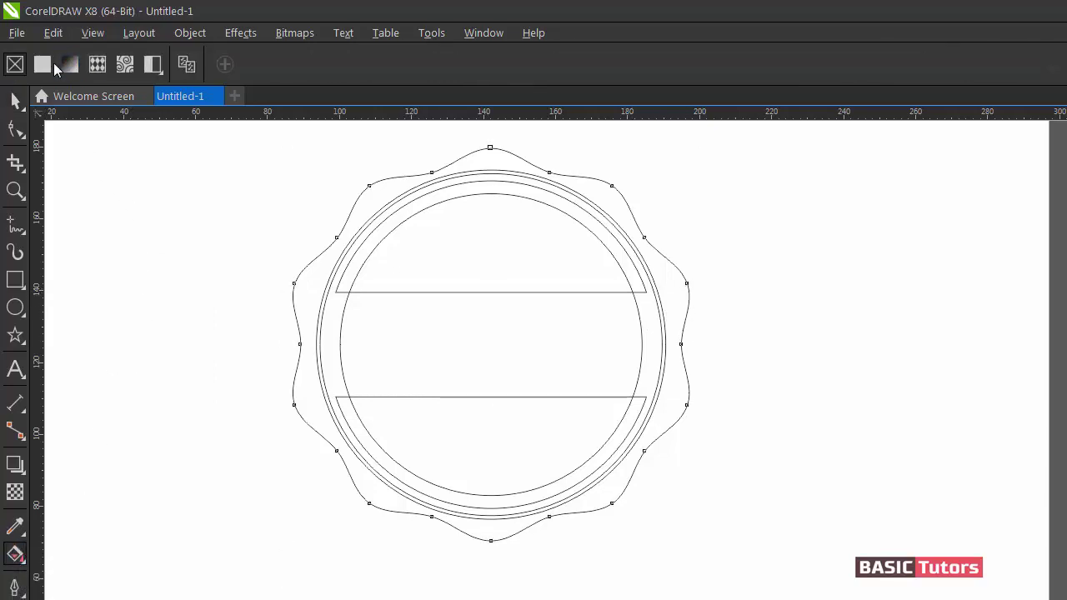
left_click(50, 64)
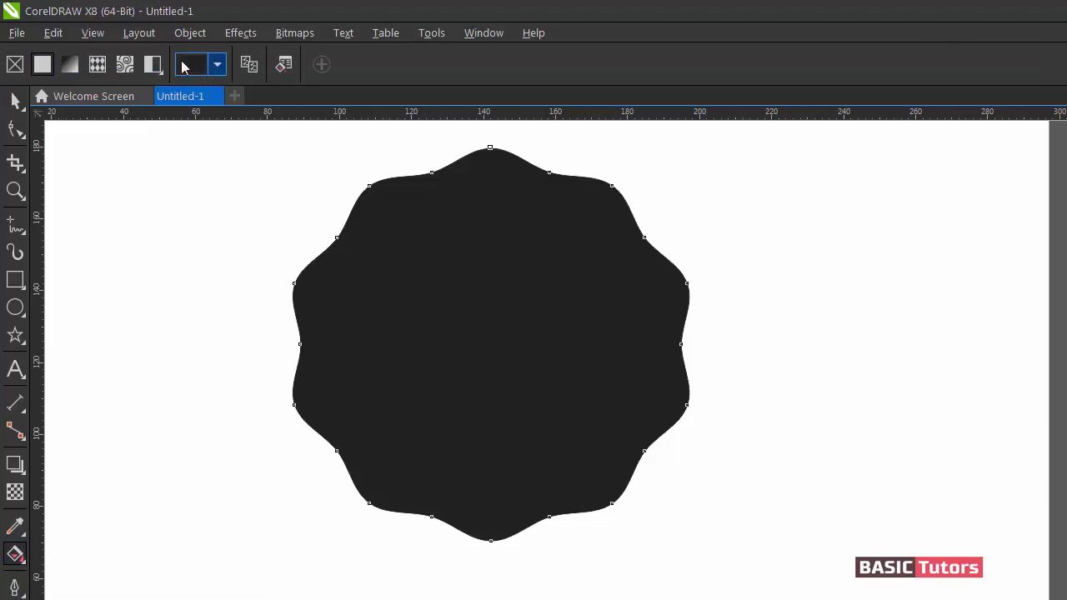
left_click(185, 67)
left_click(408, 173)
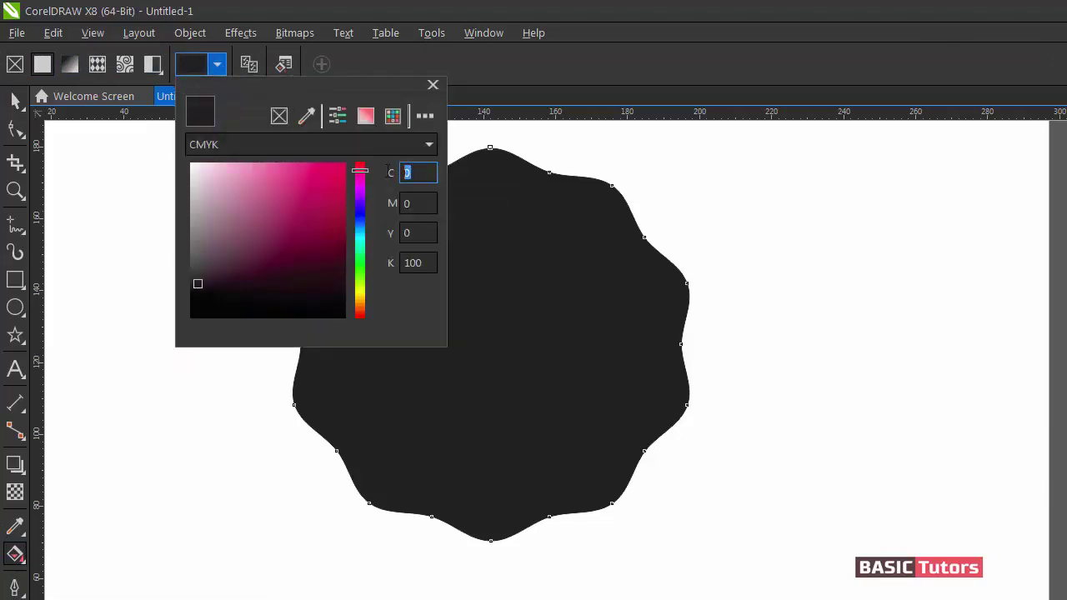
type("30")
key("Tab")
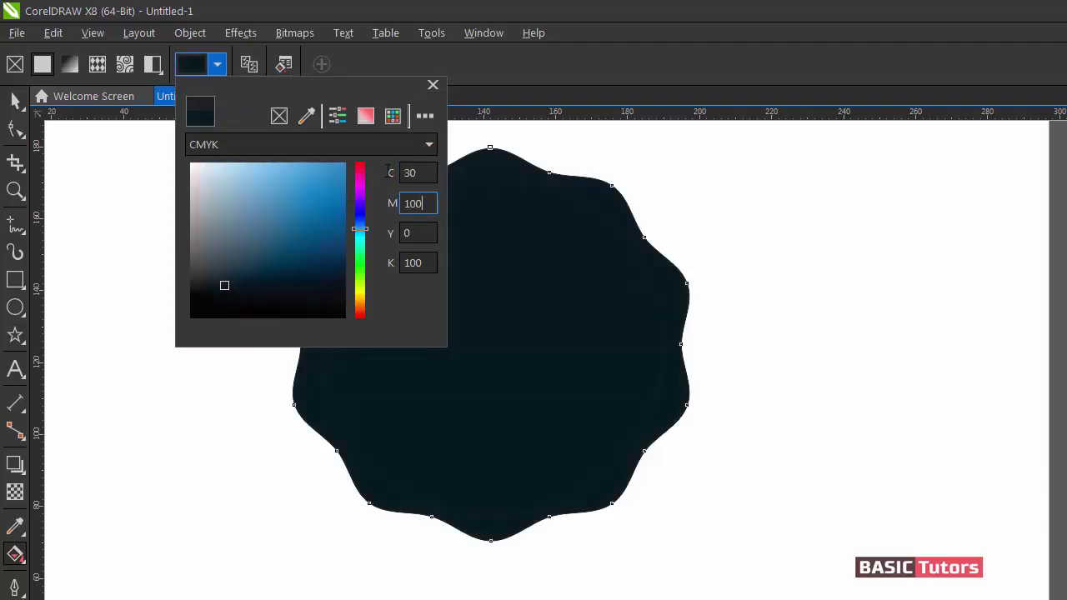
key("Tab")
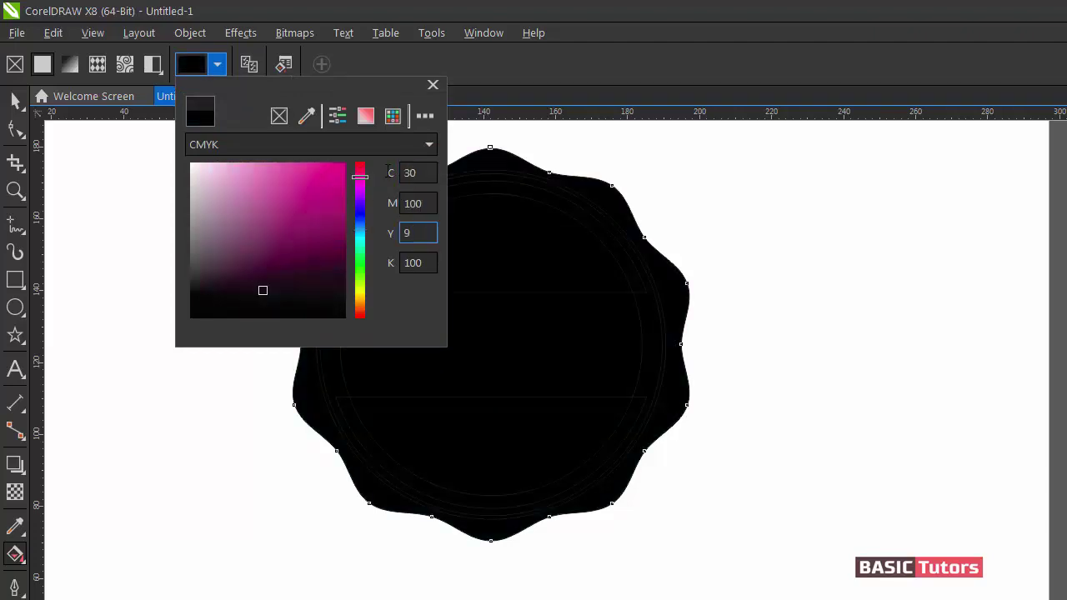
type("94")
key("Tab")
type("4")
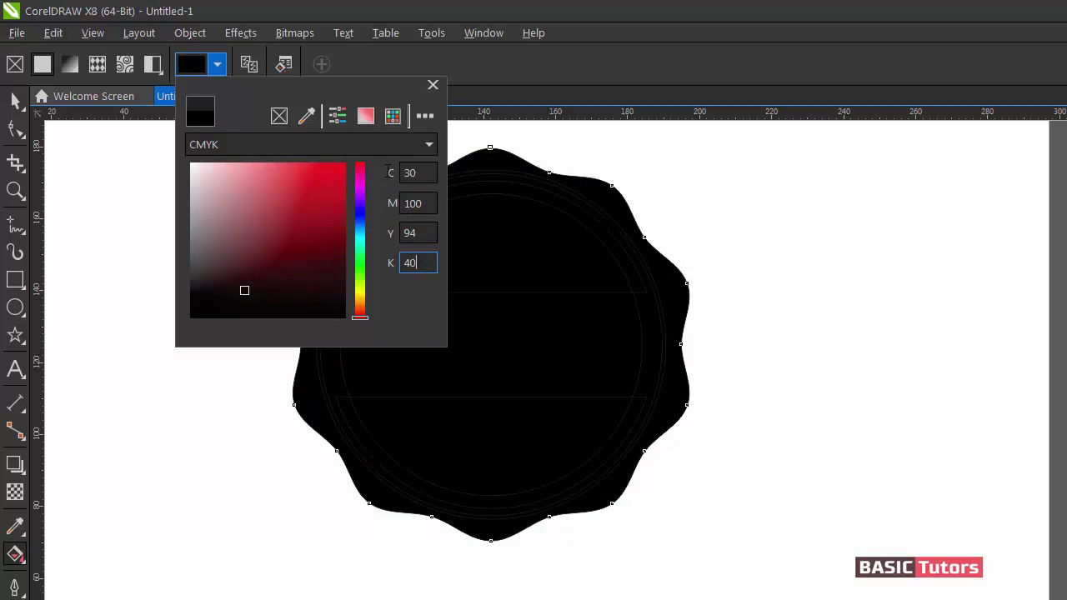
type("0")
key("Return")
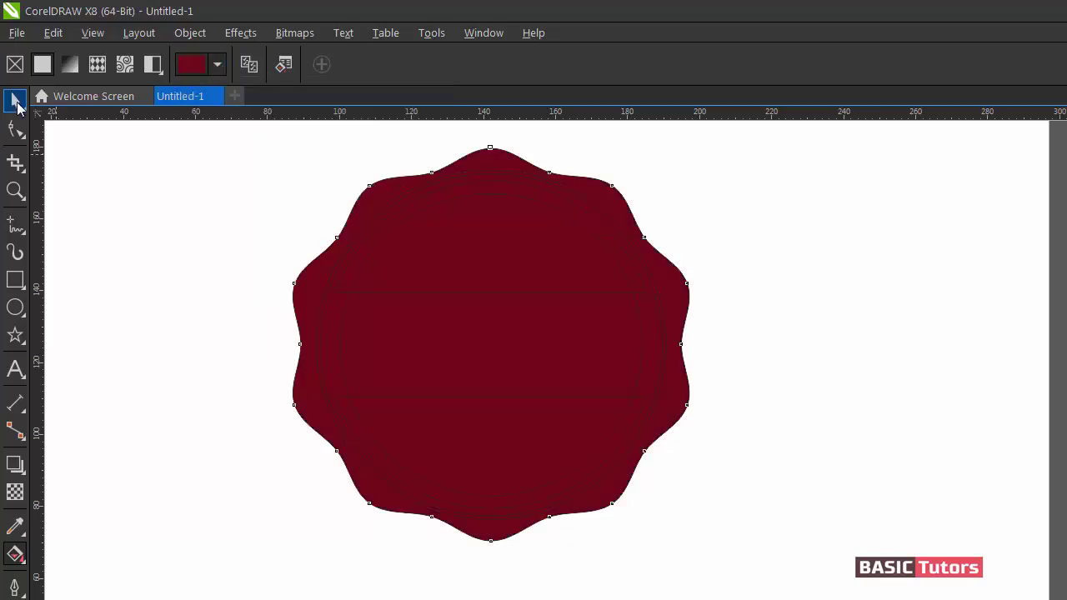
left_click(15, 100)
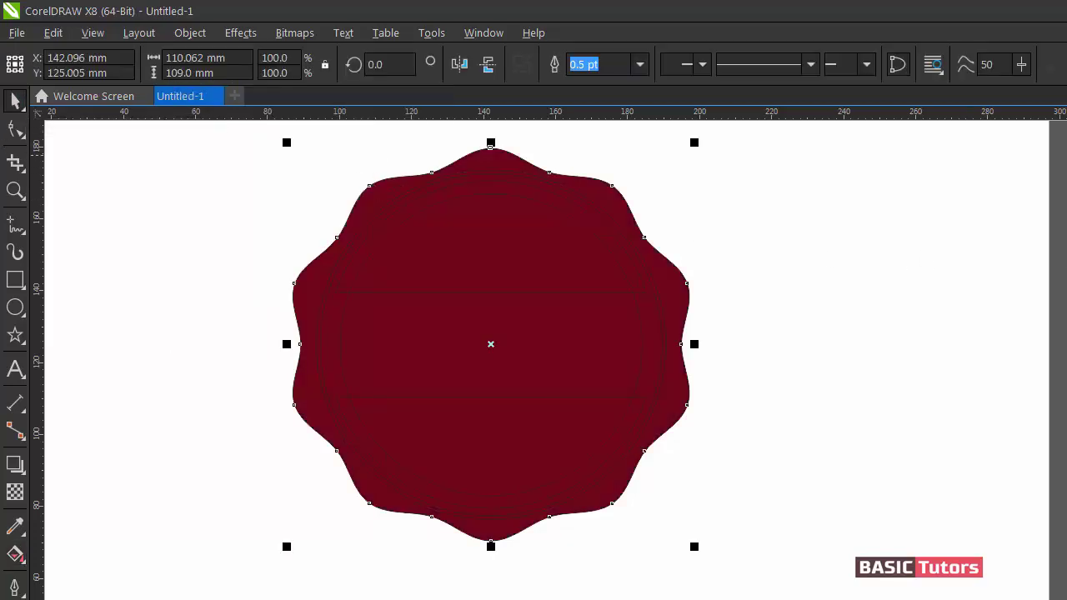
left_click(789, 238)
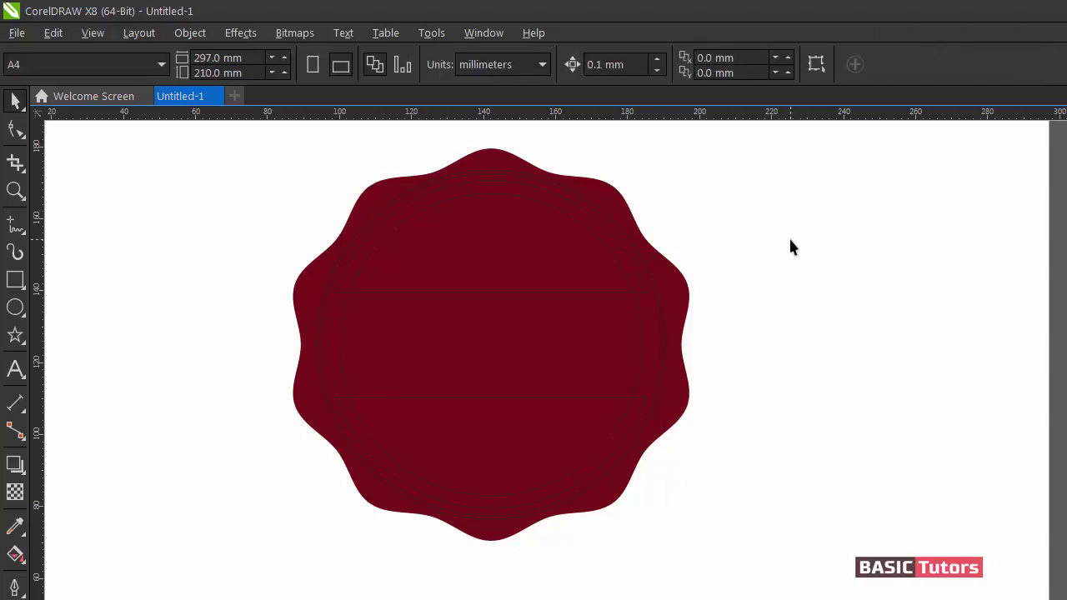
Step: Fill the 97 mm circle with a uniform CMYK colour of 0, 59, 96, 0 and remove its outline
left_click(619, 231)
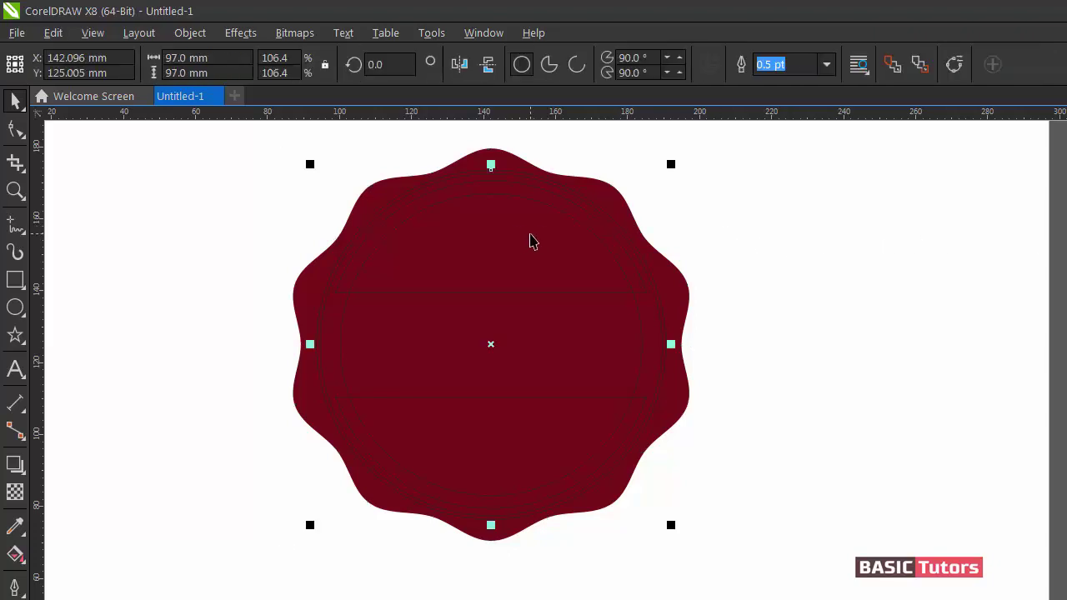
left_click(15, 554)
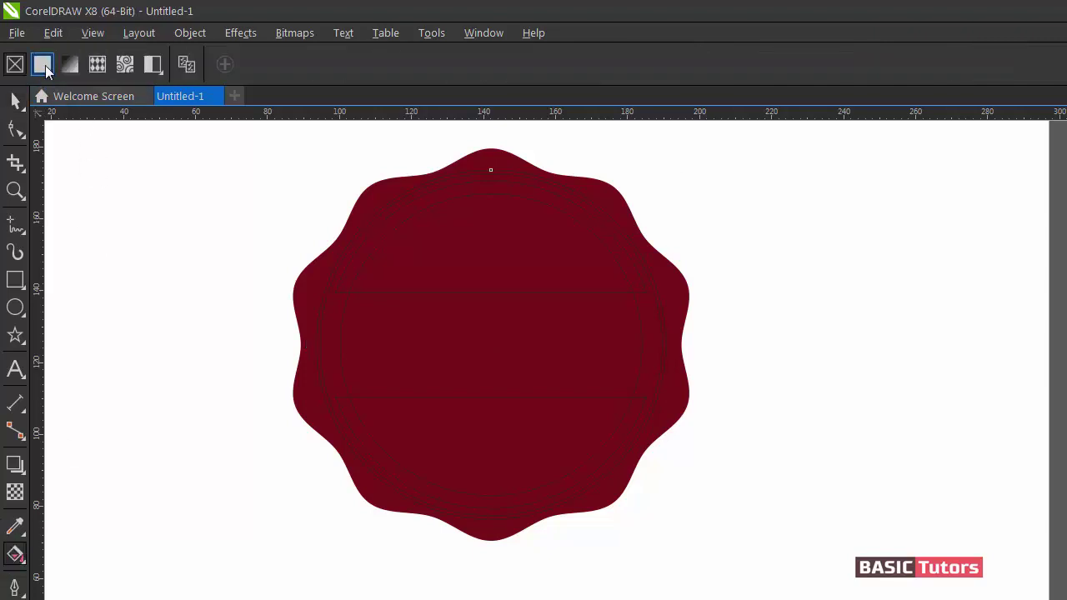
left_click(45, 63)
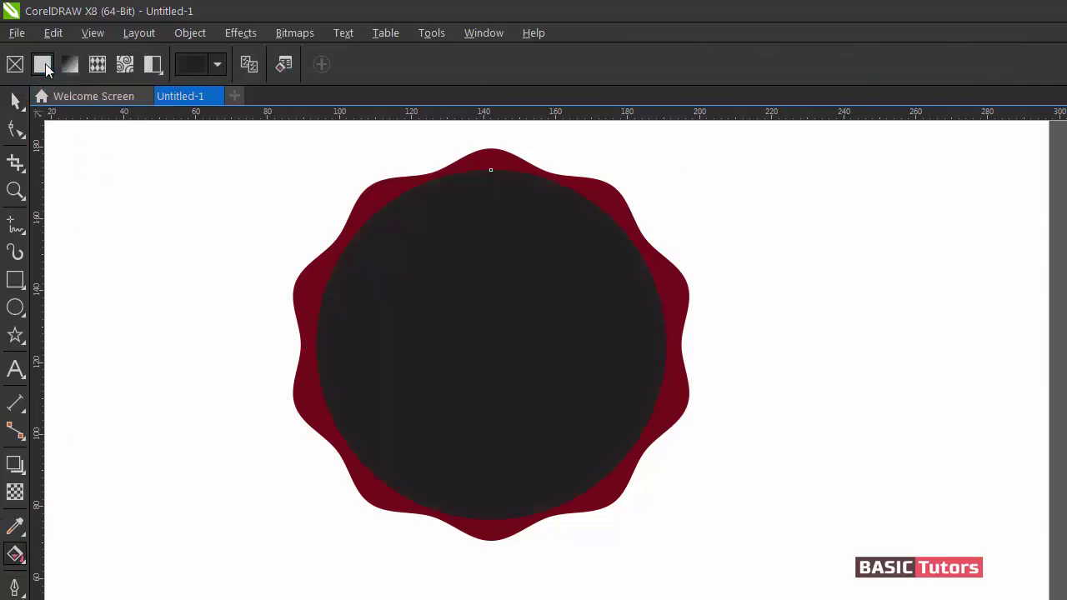
left_click(190, 66)
left_click(419, 177)
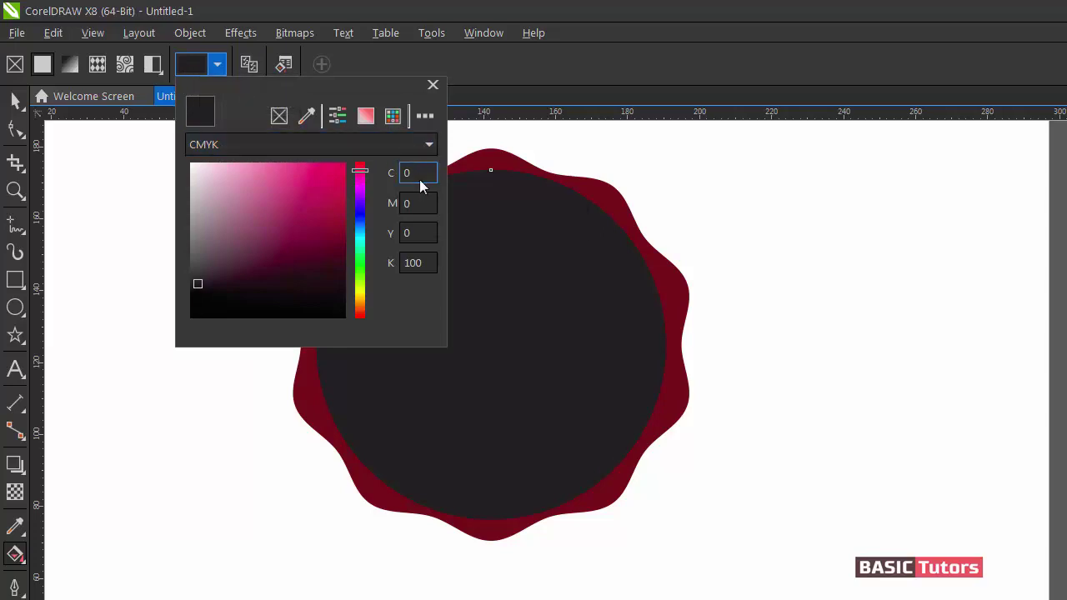
left_click_drag(422, 175, 387, 171)
key("Tab")
type("59")
key("Tab")
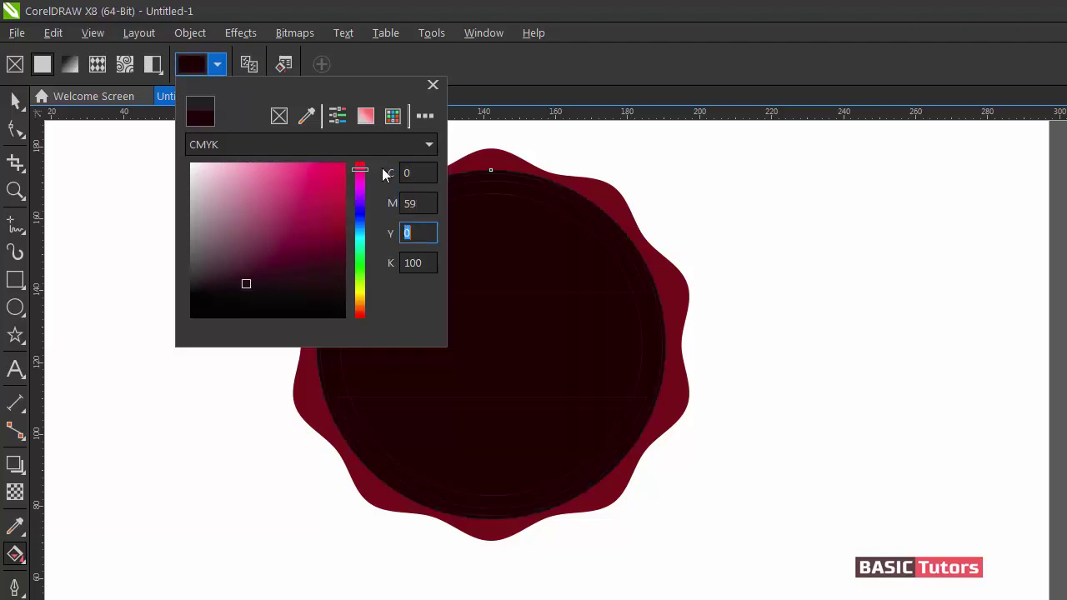
type("96")
key("Tab")
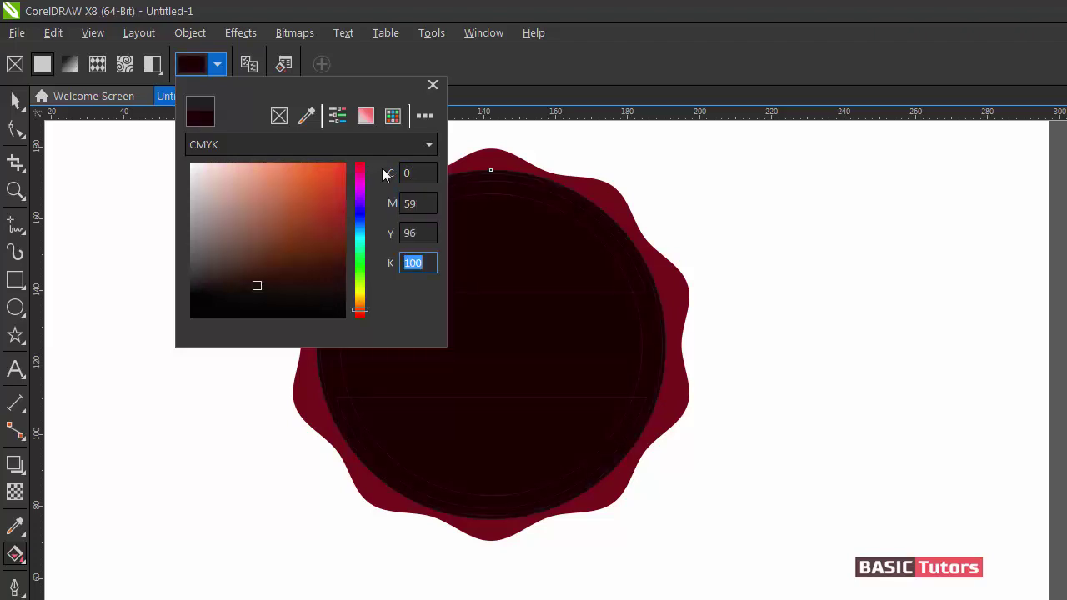
type("0")
key("Return")
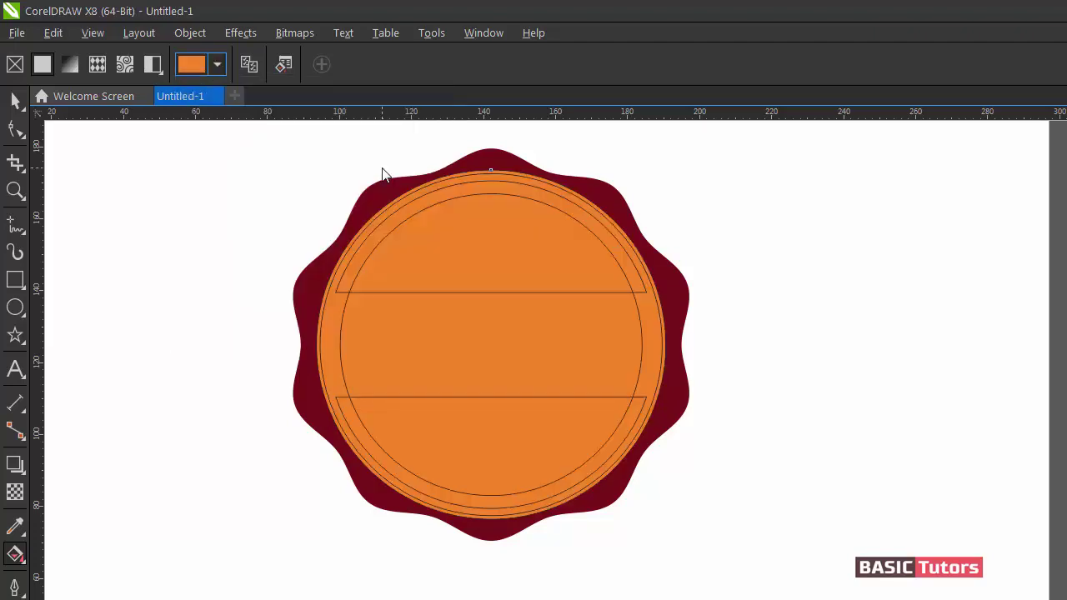
left_click(15, 100)
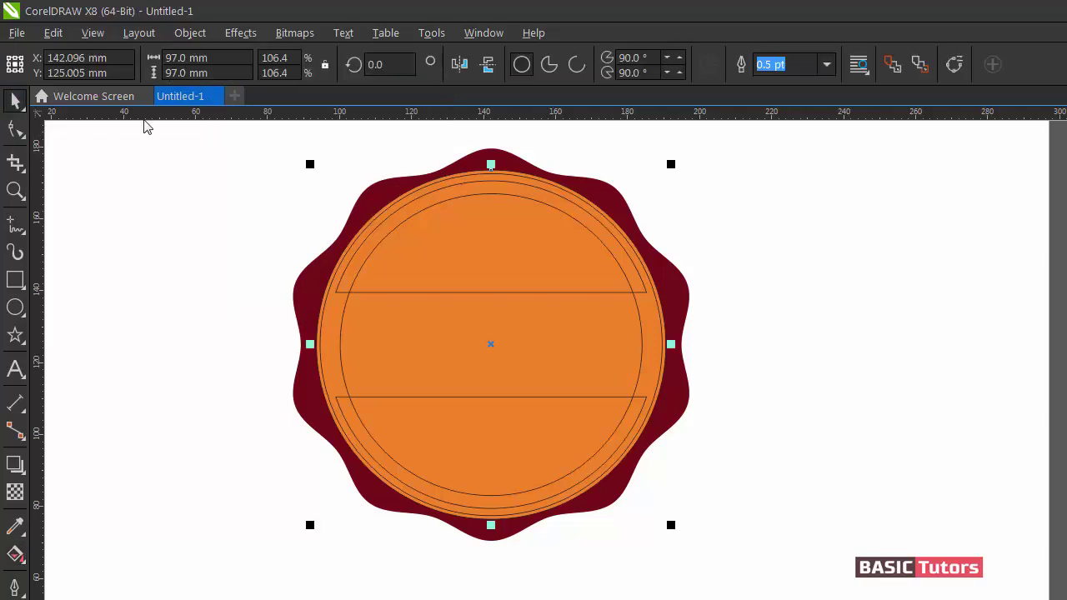
left_click(725, 211)
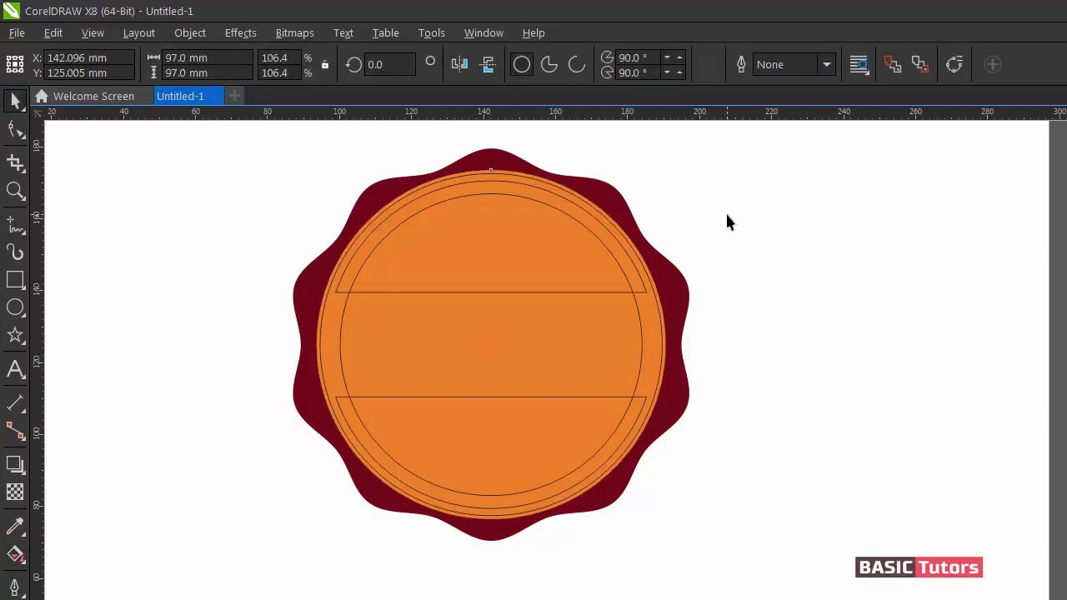
Step: Fill the 95 mm circle with a uniform CMYK colour of 23, 100, 99, 17
left_click(653, 292)
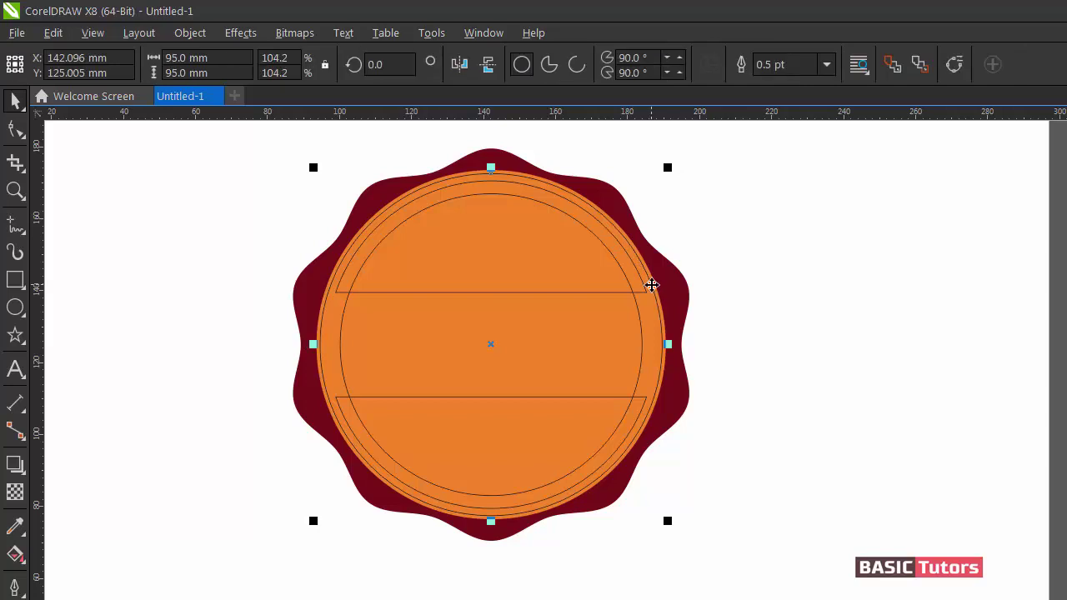
left_click(15, 554)
left_click(40, 68)
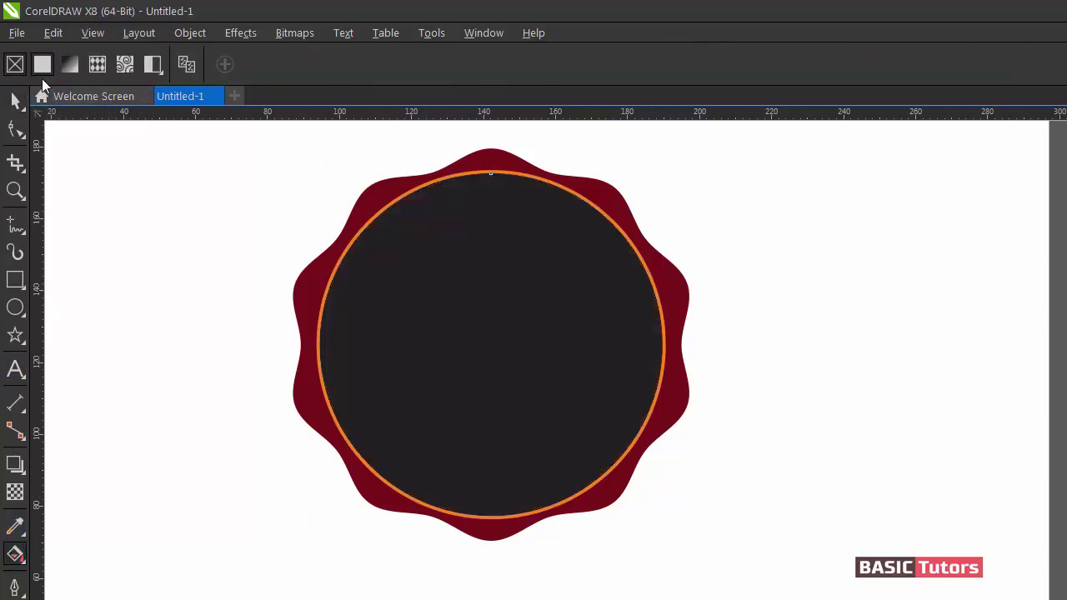
left_click(215, 66)
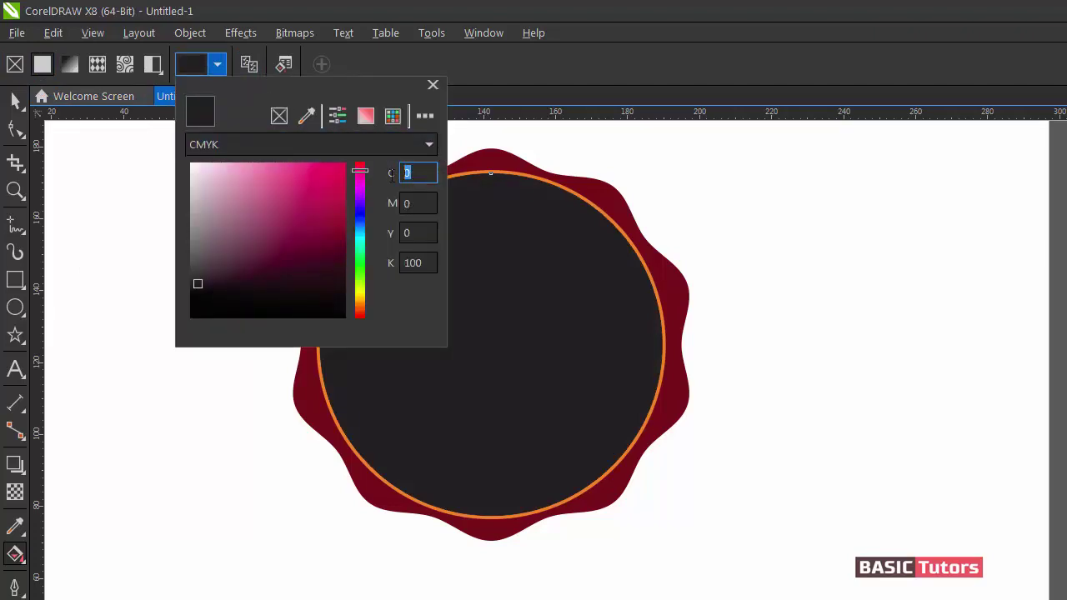
key("Tab")
type("1")
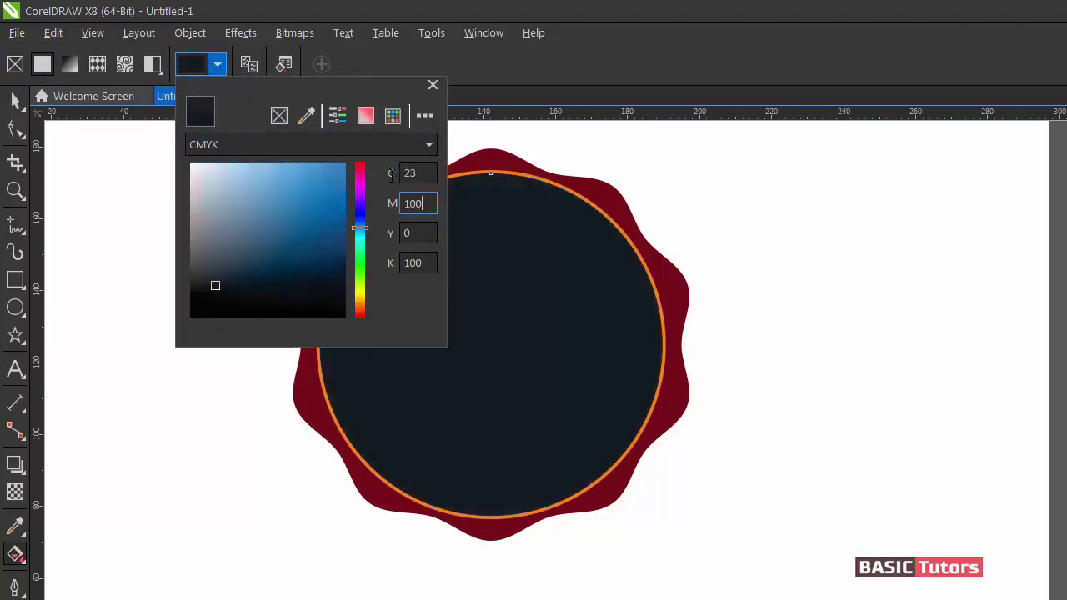
type("00")
key("Tab")
type("99")
key("Tab")
type("0")
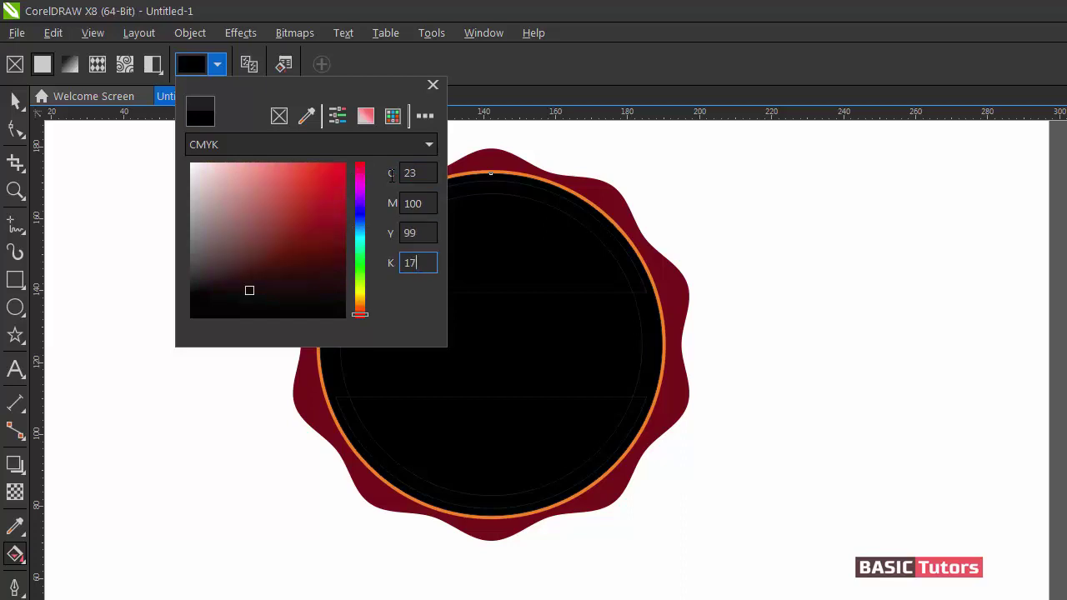
key("Return")
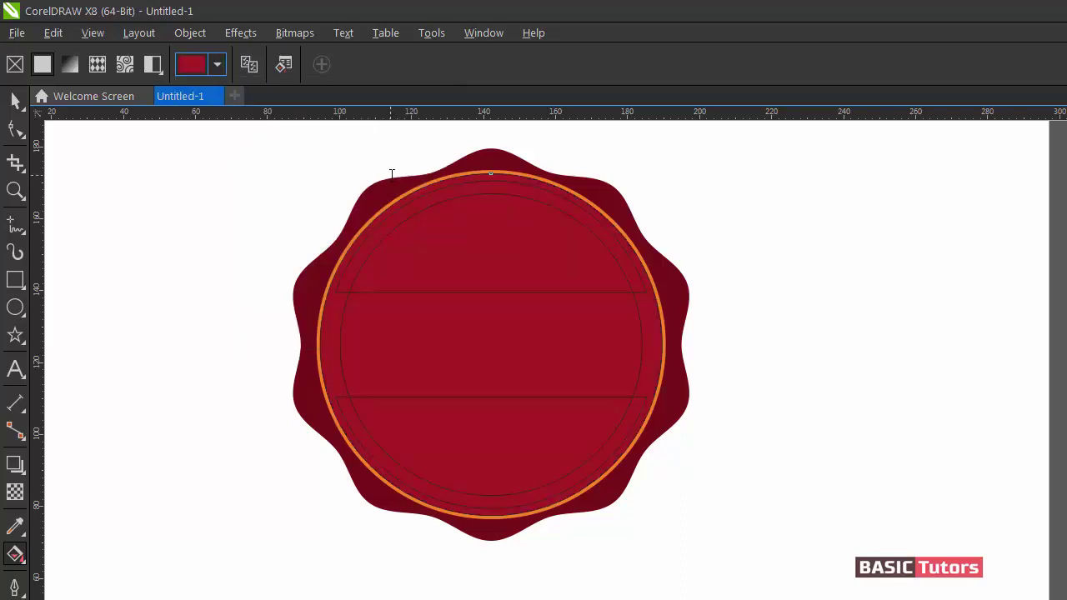
Step: Remove the outline of the 95 mm circle by setting its outline width to 0
left_click(15, 100)
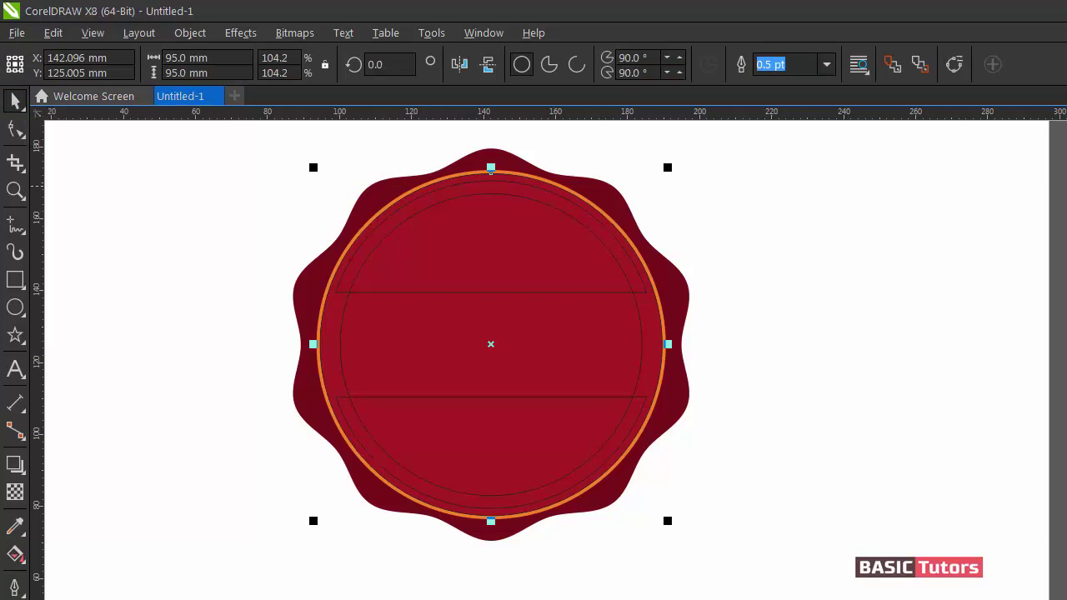
type("0")
key("Return")
left_click(728, 200)
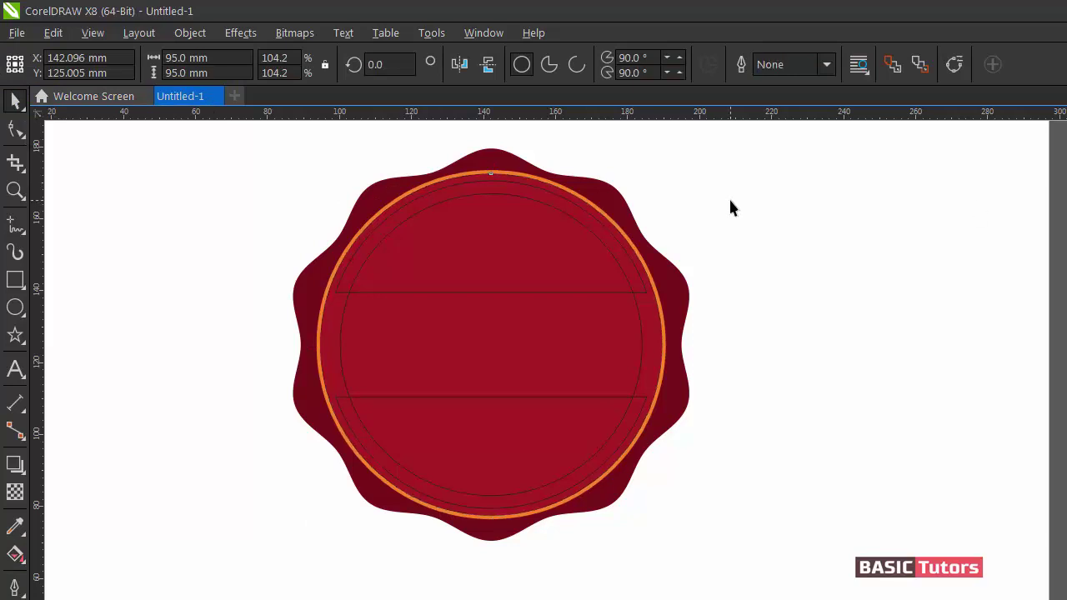
Step: Fill the trimmed circle segments above and below the band with white and remove their outline
left_click(607, 237)
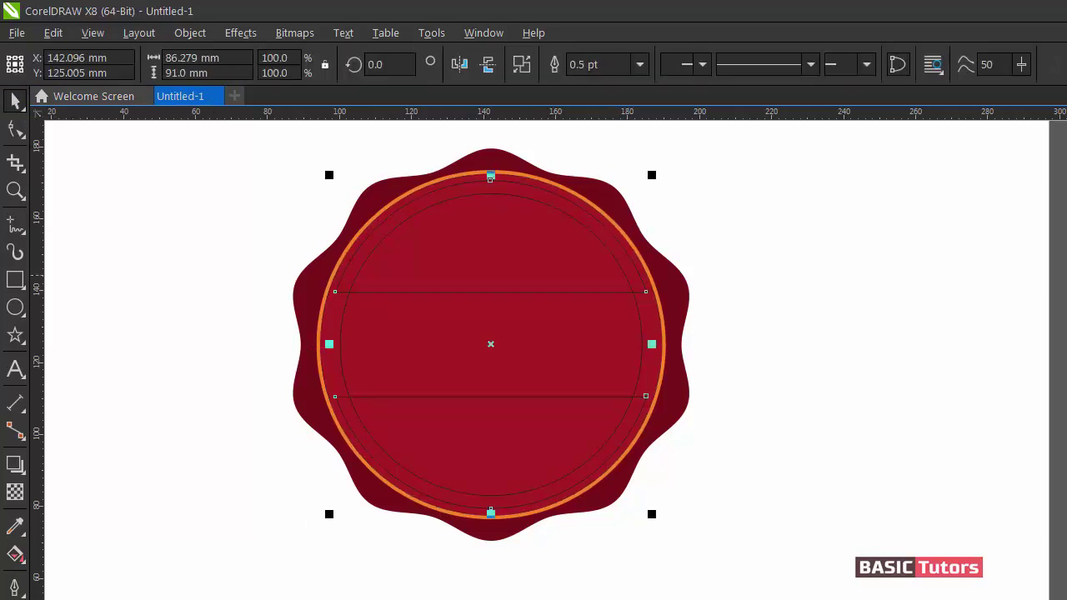
left_click(829, 225)
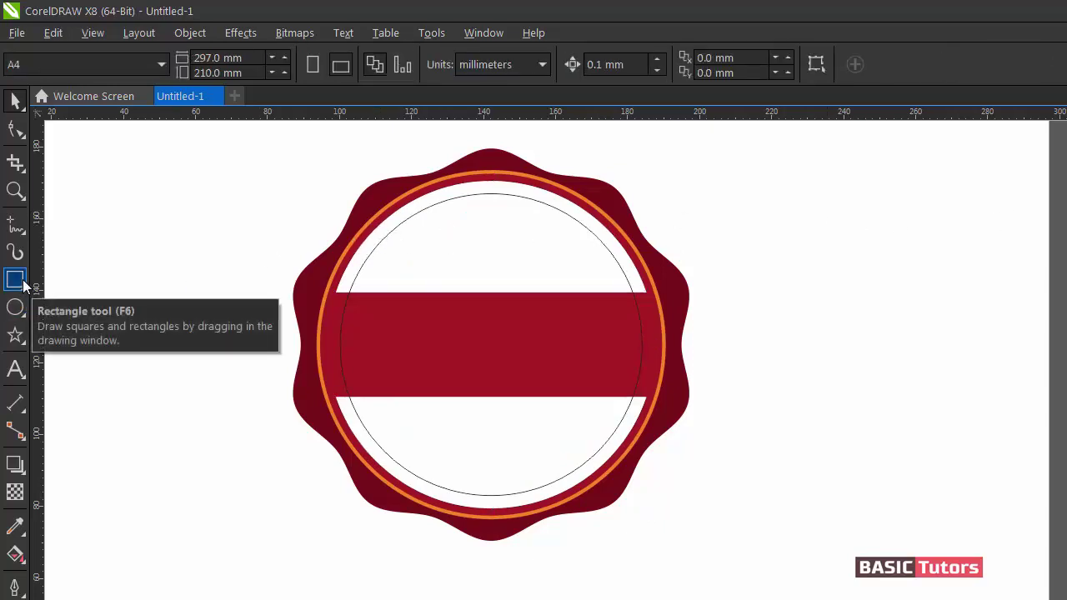
Step: Draw a straight horizontal line about 76 mm long across the central band, just below its upper edge
left_click(21, 236)
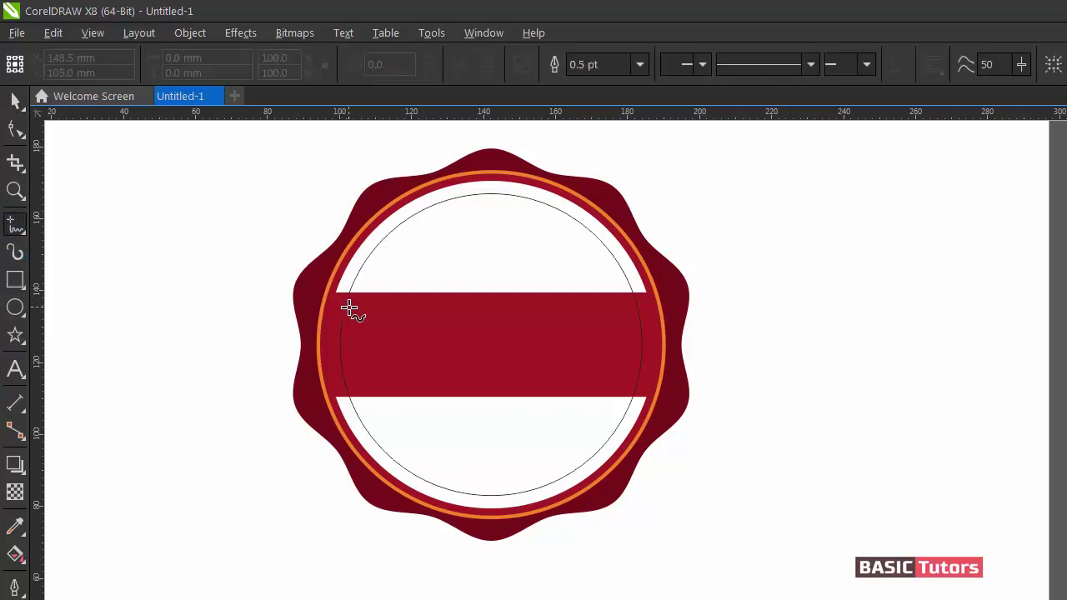
left_click(353, 307)
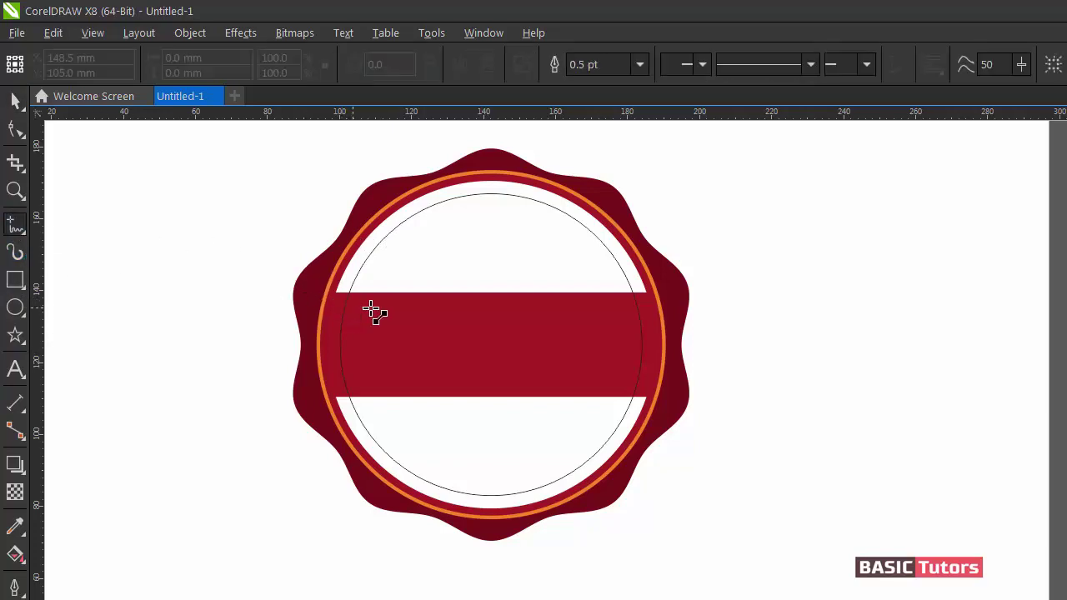
left_click(626, 319, "ctrl")
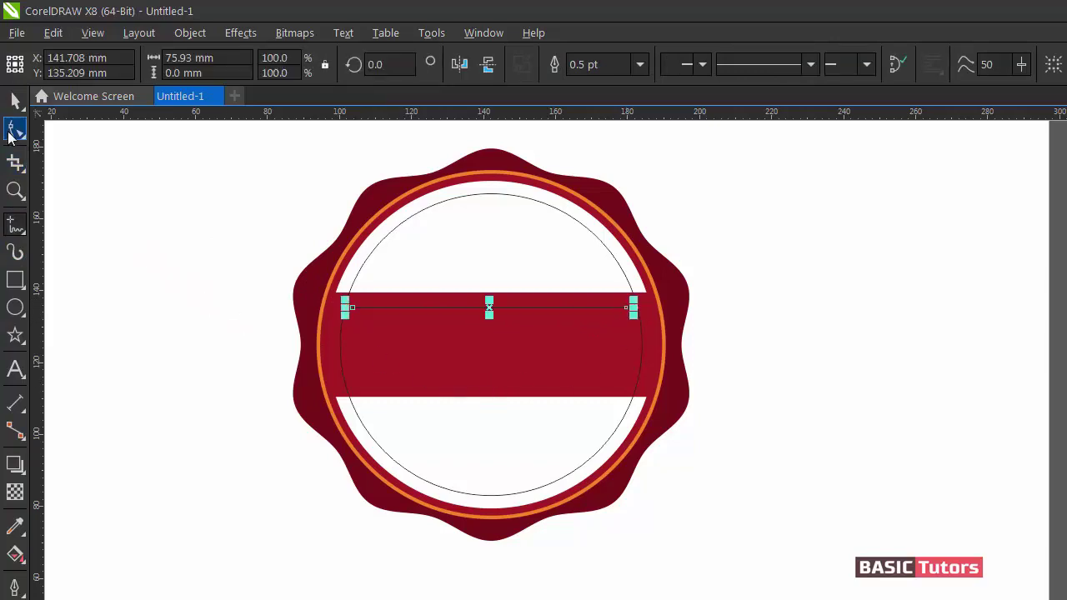
Step: Centre the line horizontally on the white trimmed circle segments
left_click(15, 100)
left_click(516, 266, "shift")
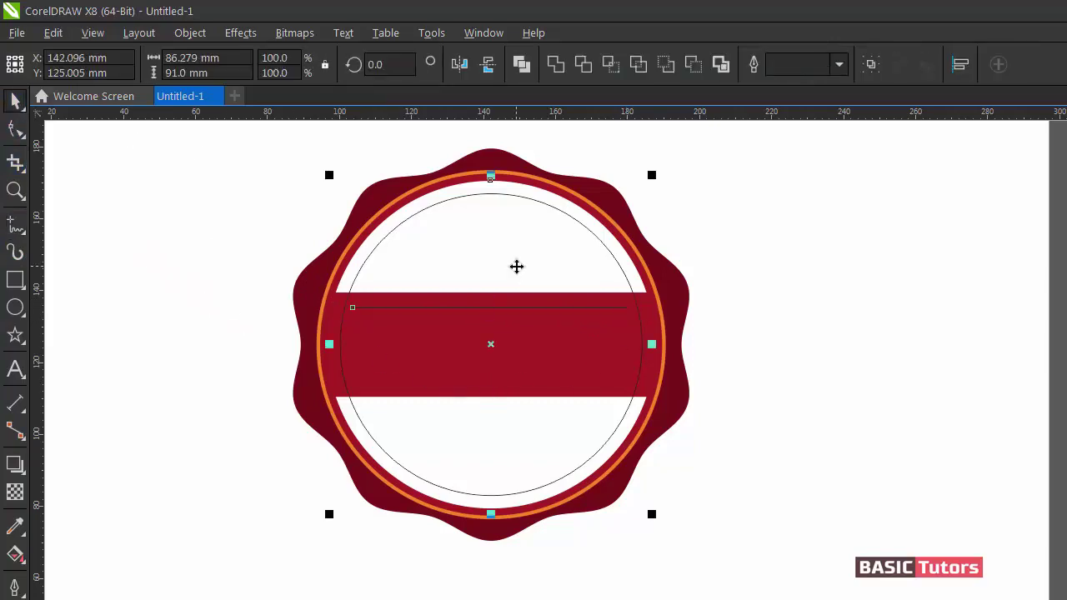
left_click(731, 235)
Step: Set the outline width of the horizontal line to 5 pt
left_click(612, 308)
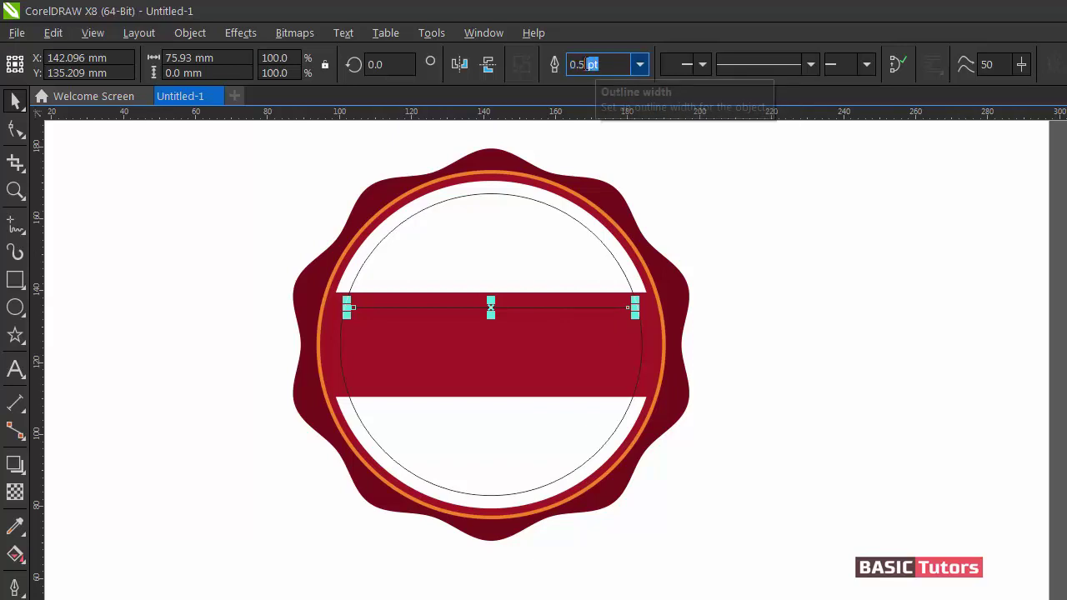
type("5")
key("Return")
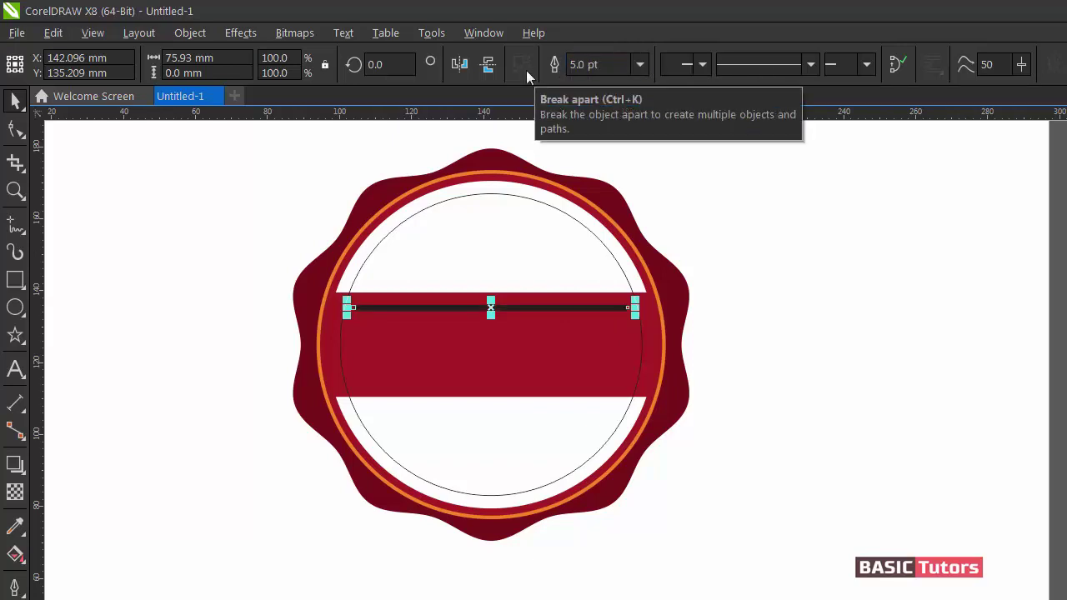
Step: Colour the horizontal line across the band with the orange sampled from the badge's ring
left_click(684, 194)
left_click(600, 310)
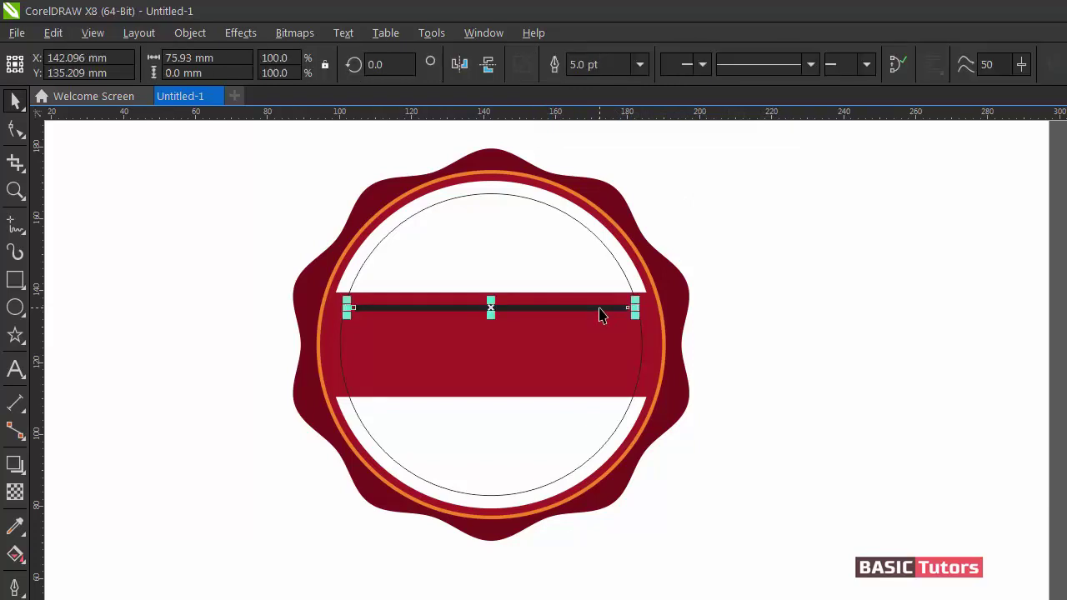
left_click(15, 527)
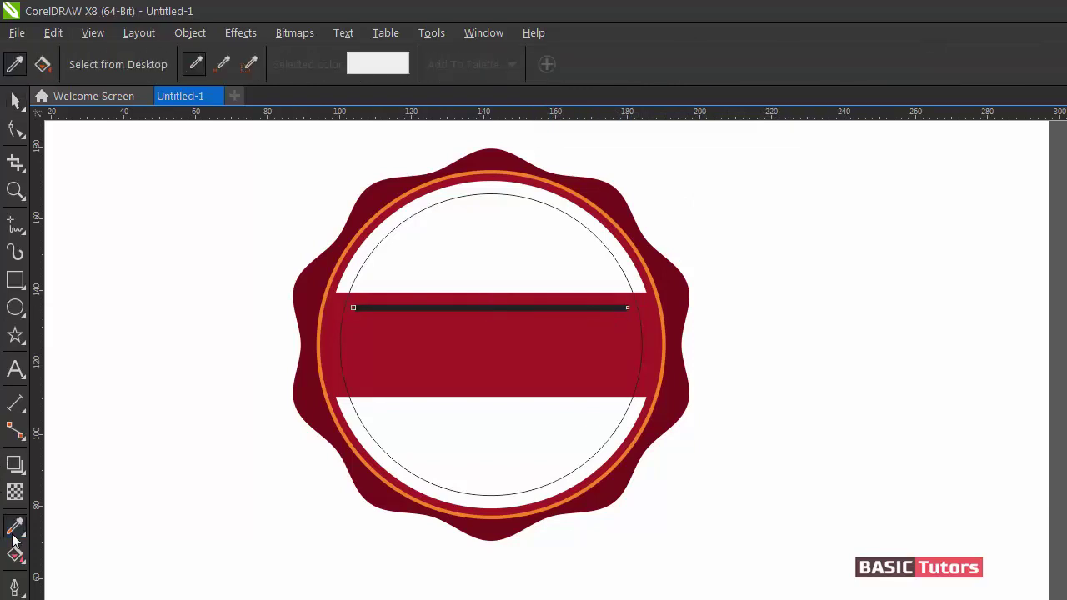
left_click(335, 275)
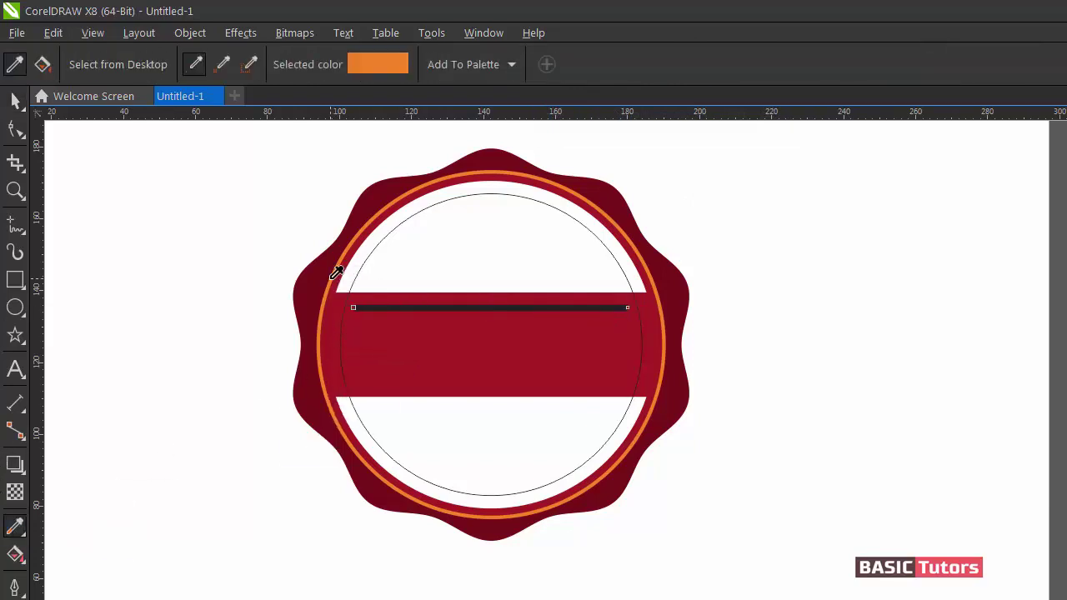
left_click(397, 307)
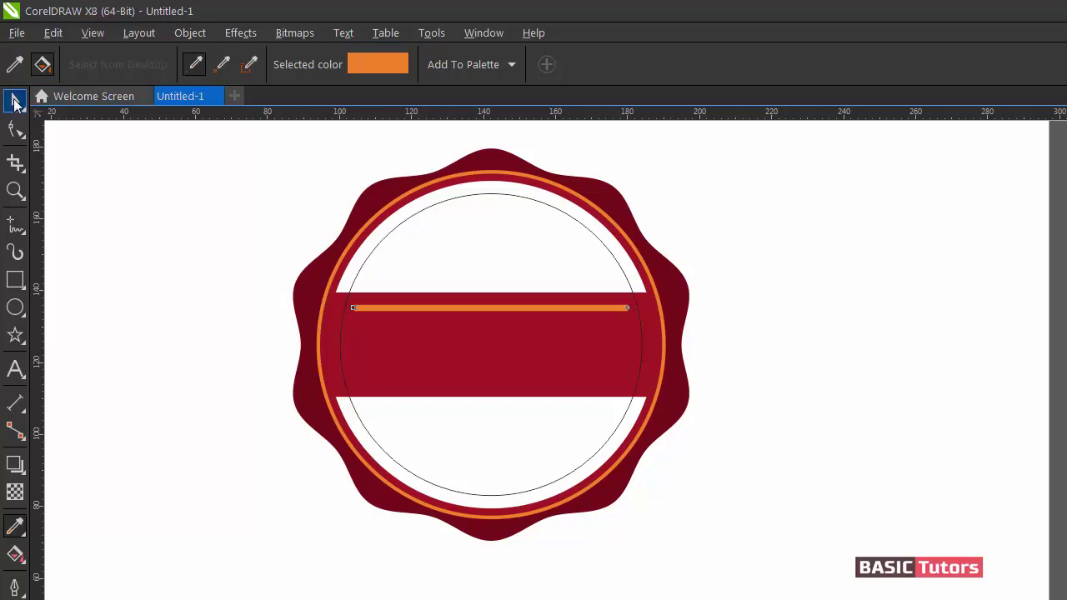
left_click(15, 100)
left_click(158, 185)
Step: Add the artistic text GUARANTEED on the page beside the badge
left_click(15, 369)
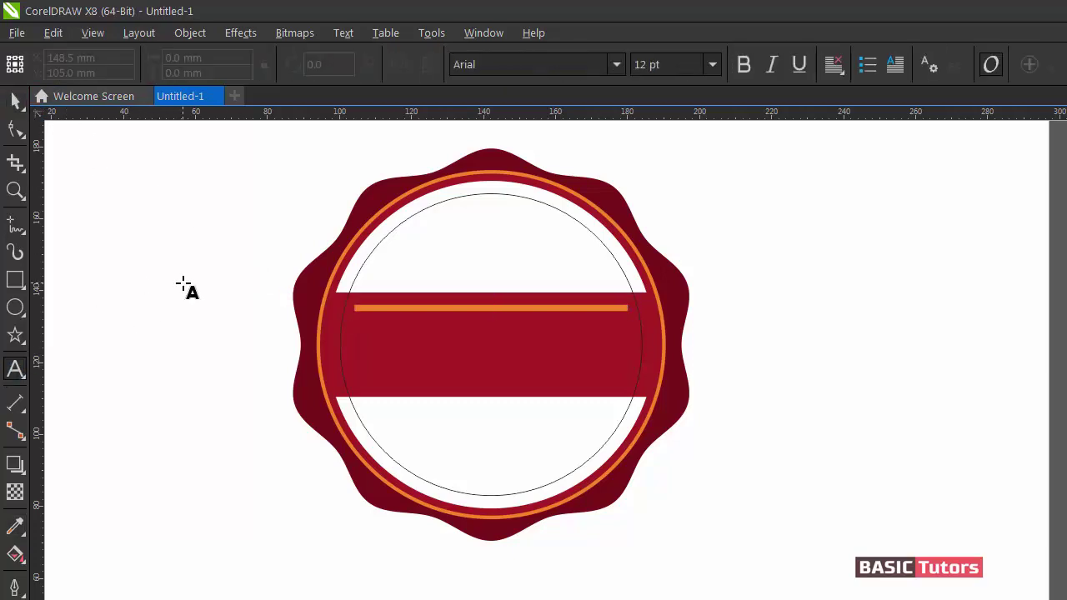
left_click(183, 283)
type("g")
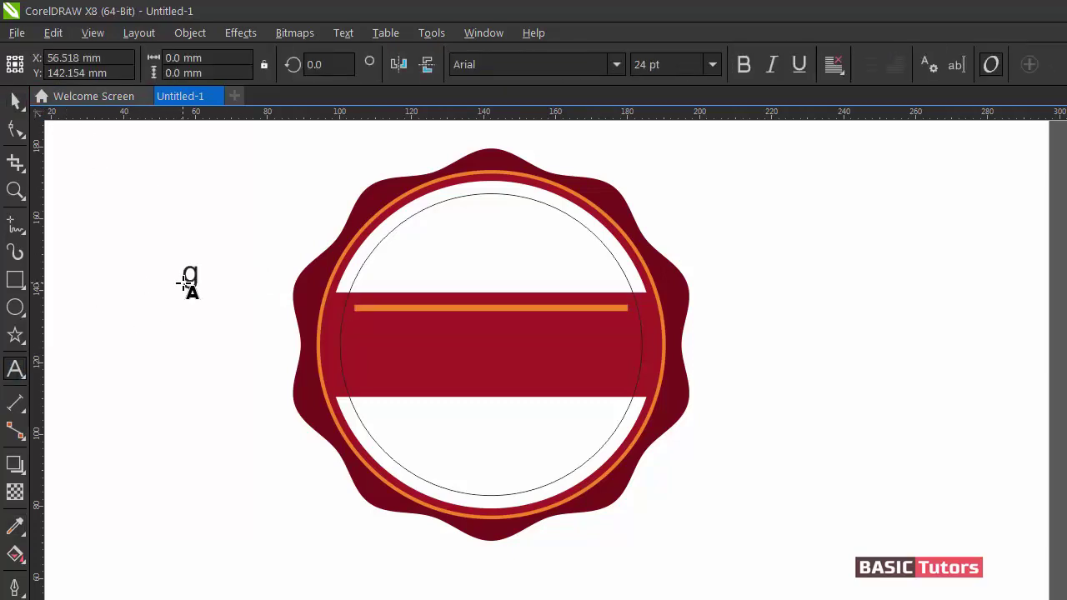
type("GUARA")
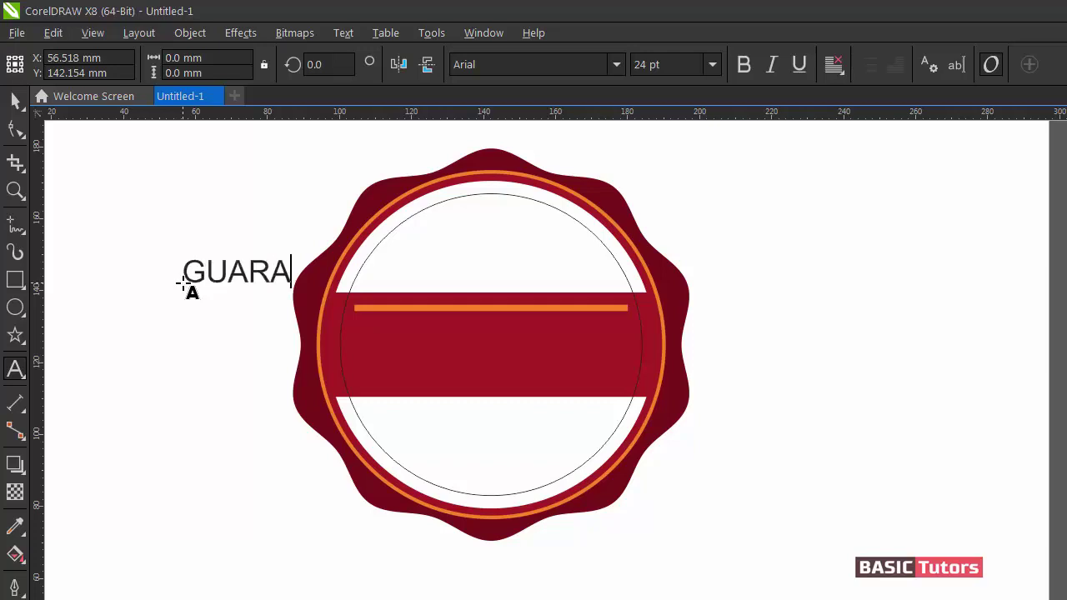
type("NTEED")
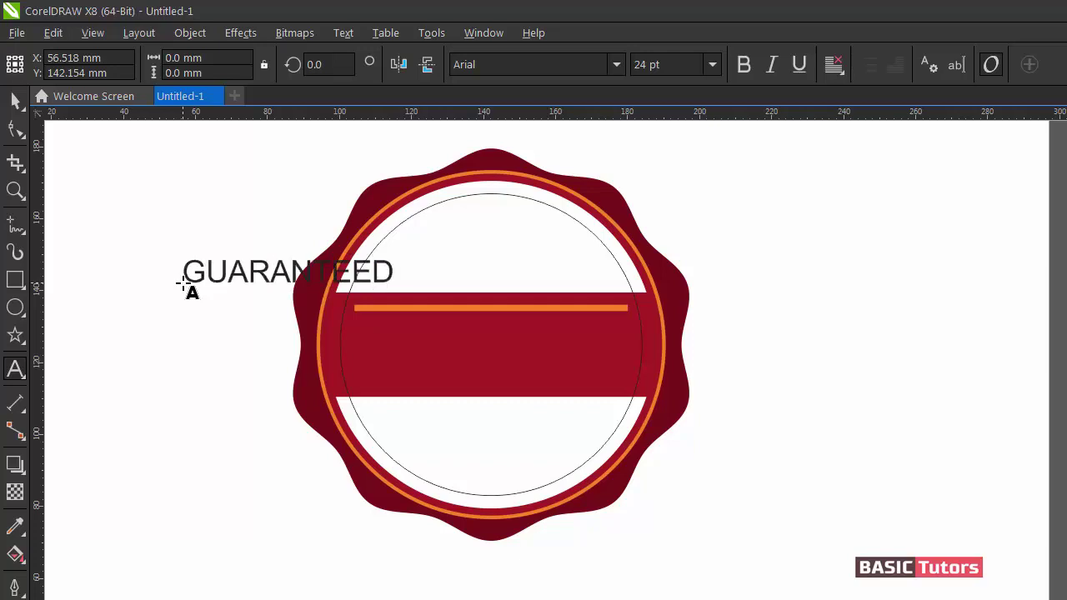
key("ctrl+space")
Step: Set the GUARANTEED text to the Bebas Neue font at 57 pt
left_click(497, 64)
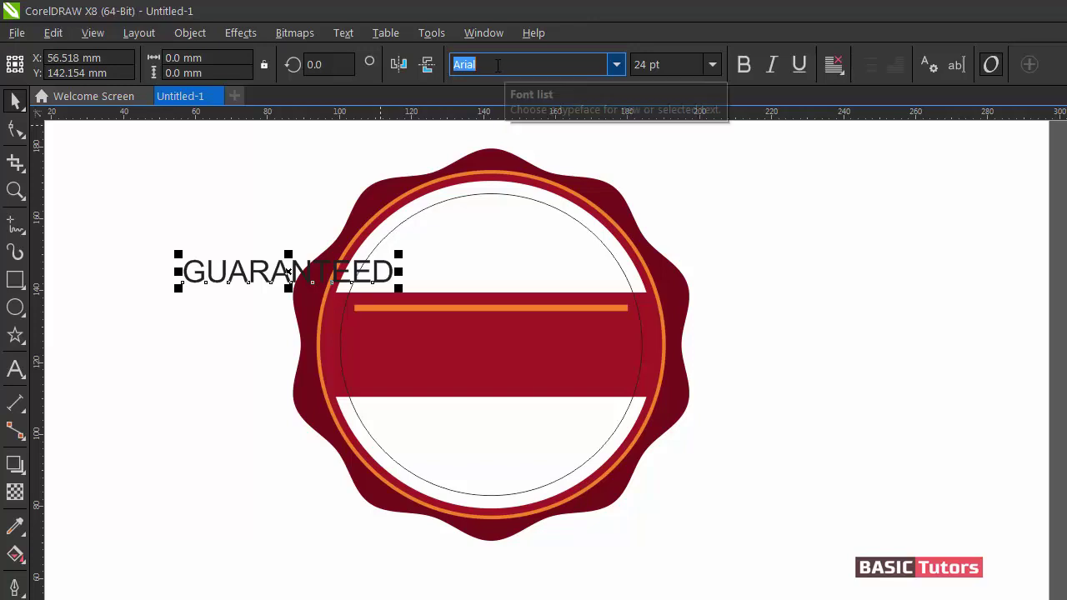
type("Beb")
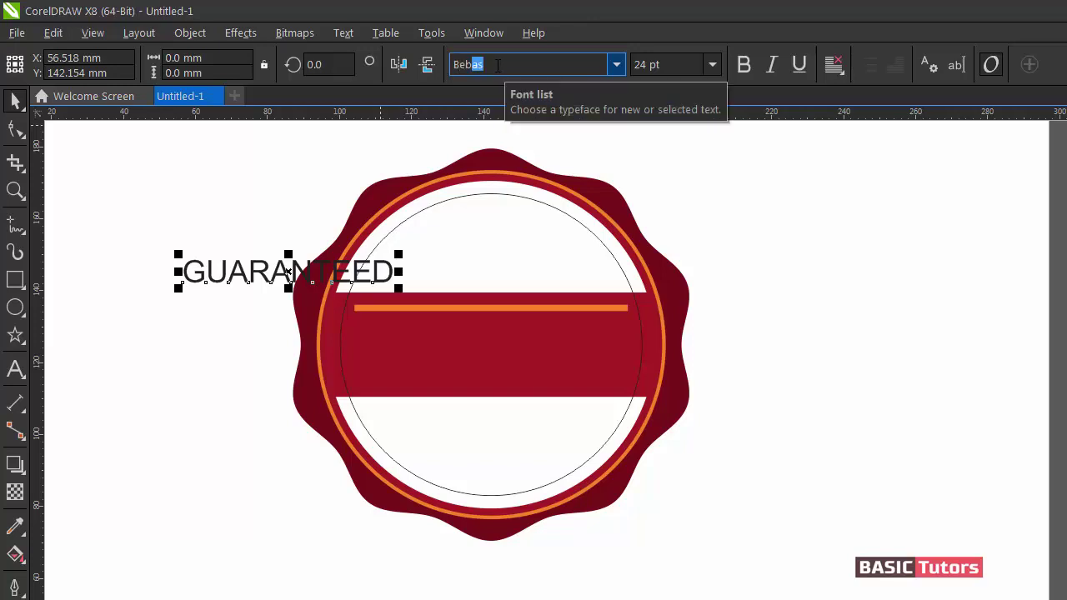
type("as")
key("Return")
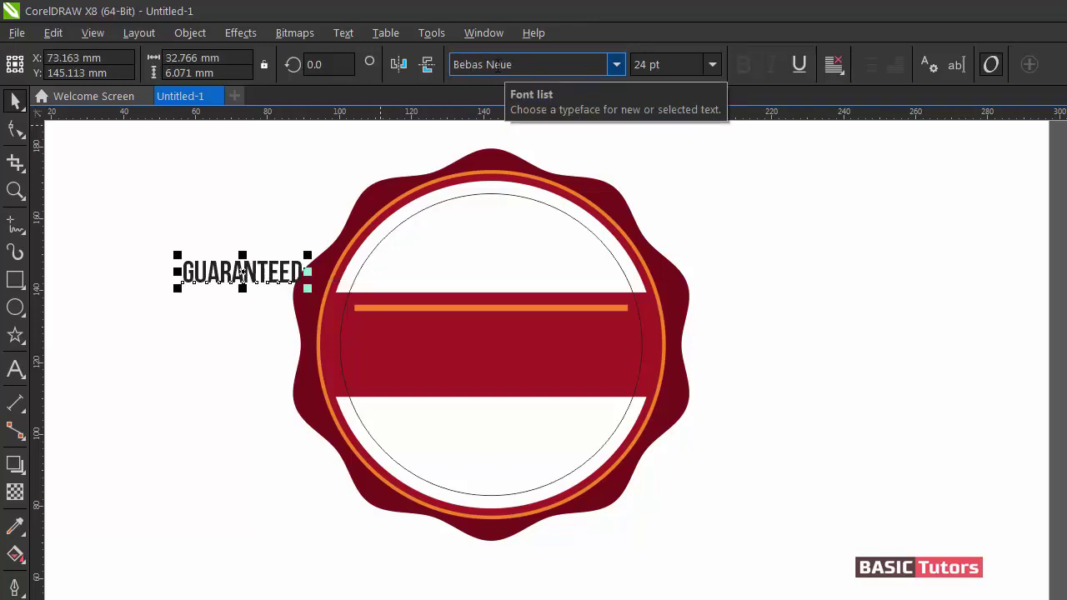
left_click(666, 72)
type("57")
key("Return")
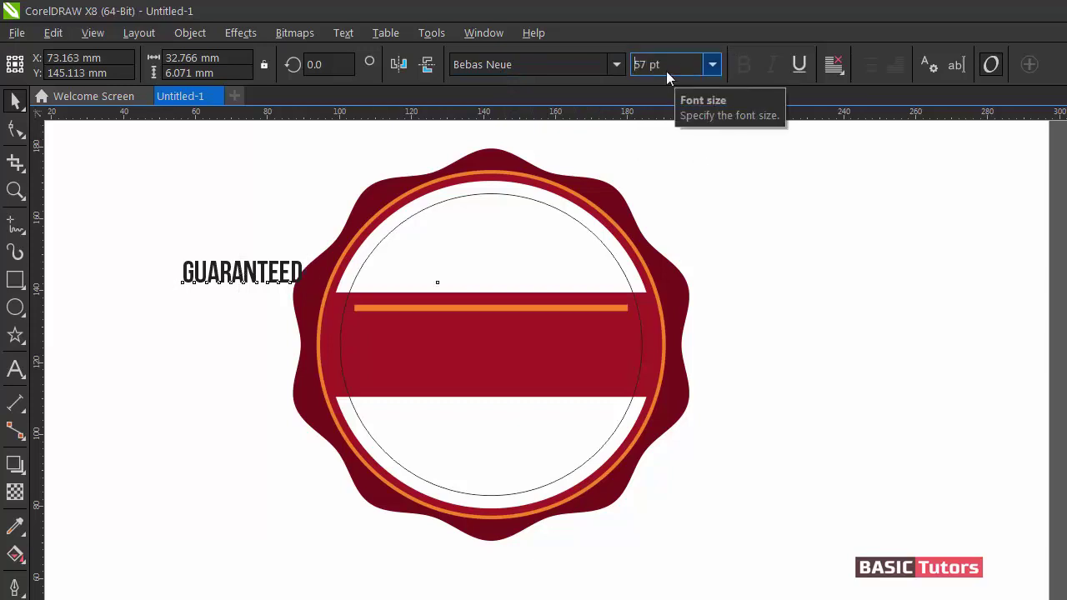
Step: Centre the GUARANTEED text horizontally and vertically on the white circle segments so it sits in the central band
left_click(547, 265, "shift")
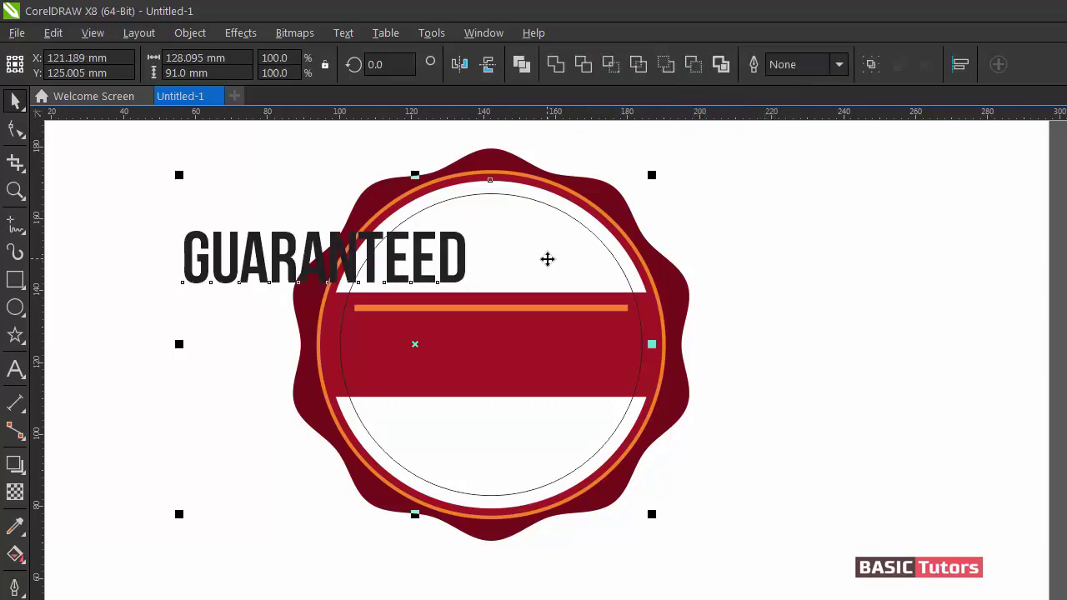
key("e")
key("c")
left_click(820, 275)
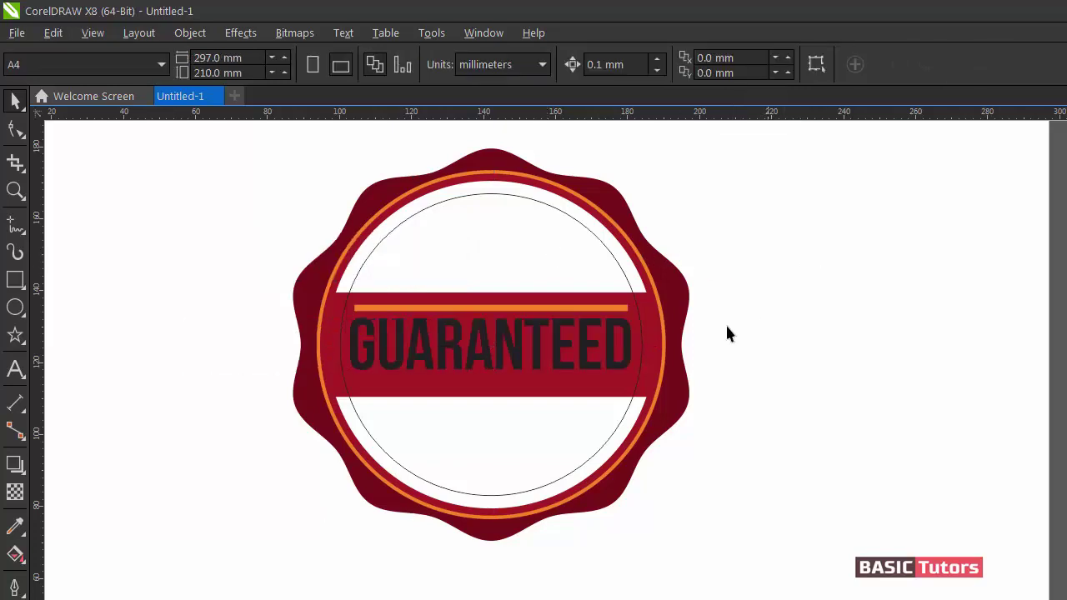
Step: Scale the GUARANTEED text down about its centre to about 74 mm wide
left_click(582, 348)
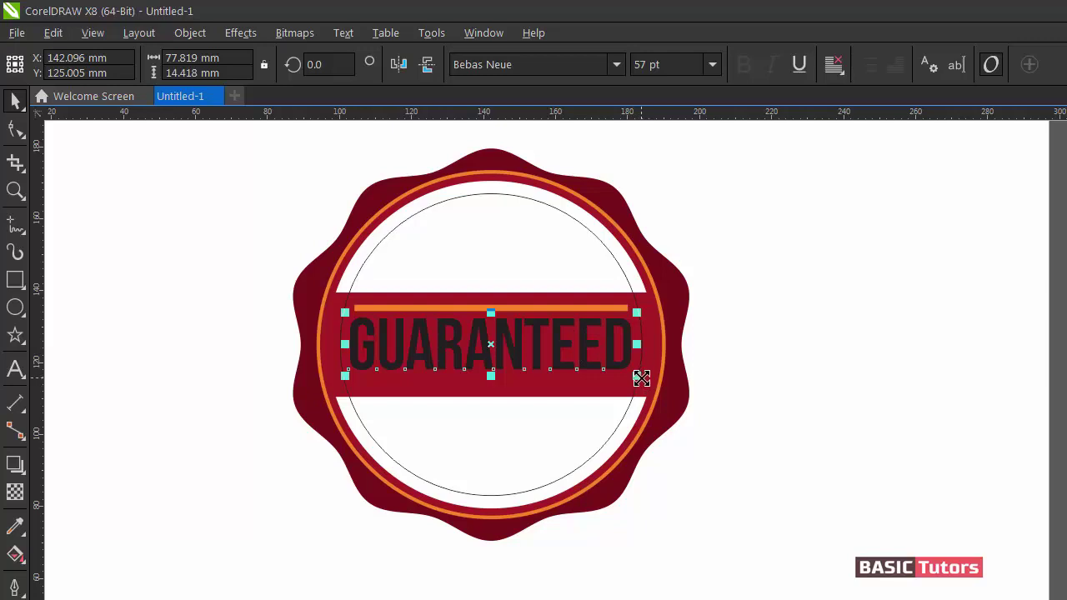
left_click_drag(638, 376, 636, 378)
left_click(921, 256)
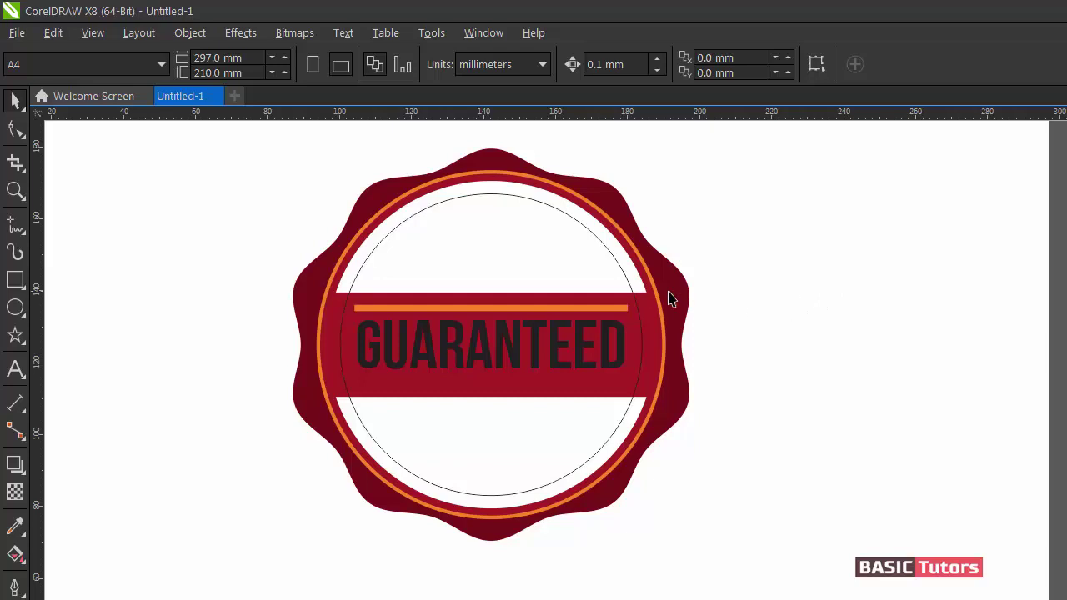
Step: Lengthen the orange line symmetrically about its centre to about 82 mm
left_click(603, 309)
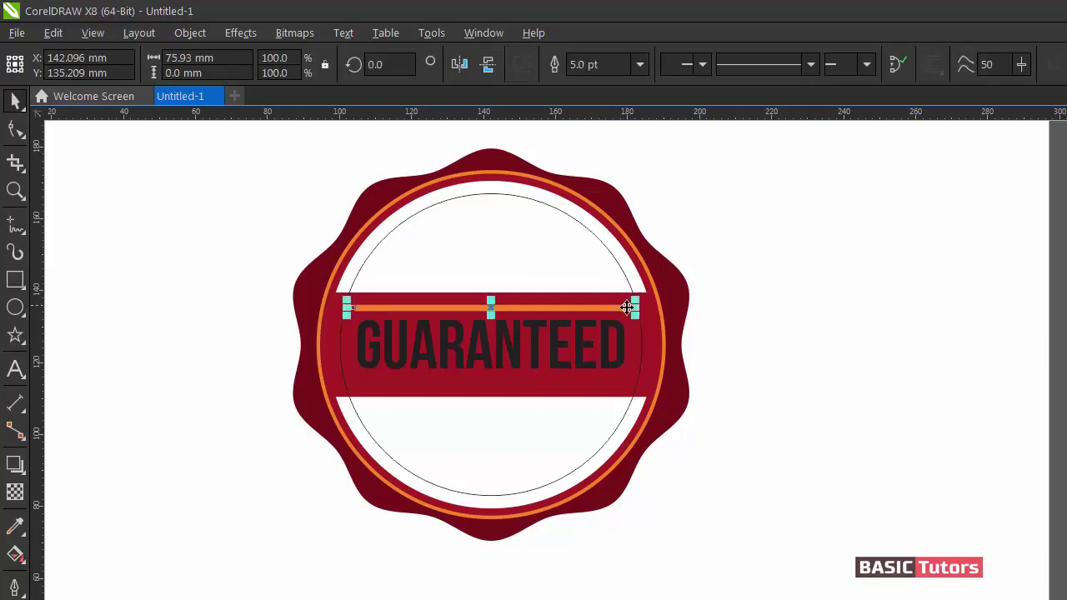
left_click_drag(636, 309, 647, 308)
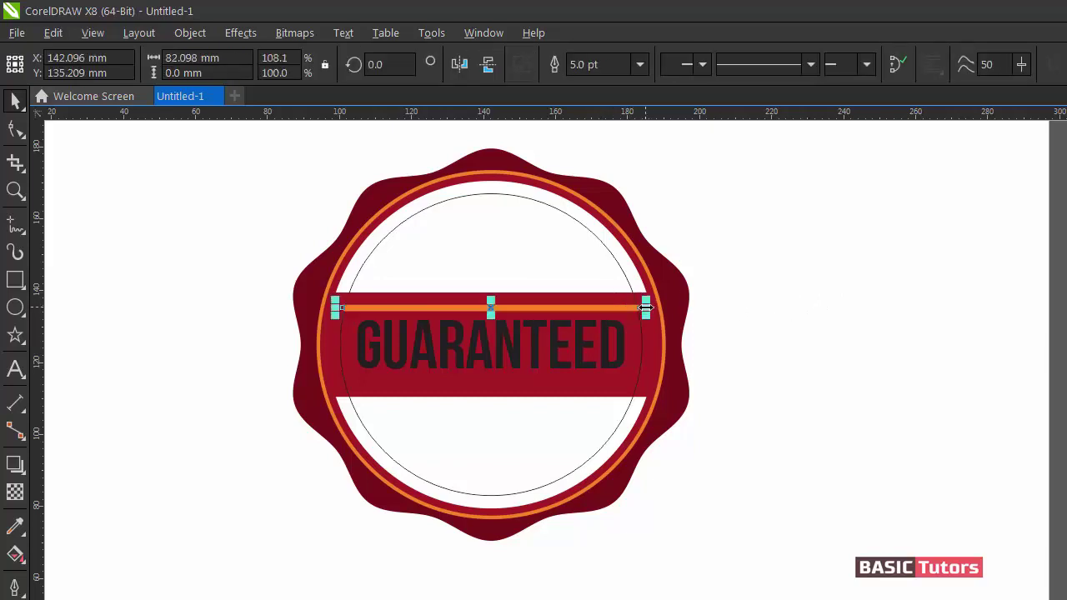
left_click(834, 288)
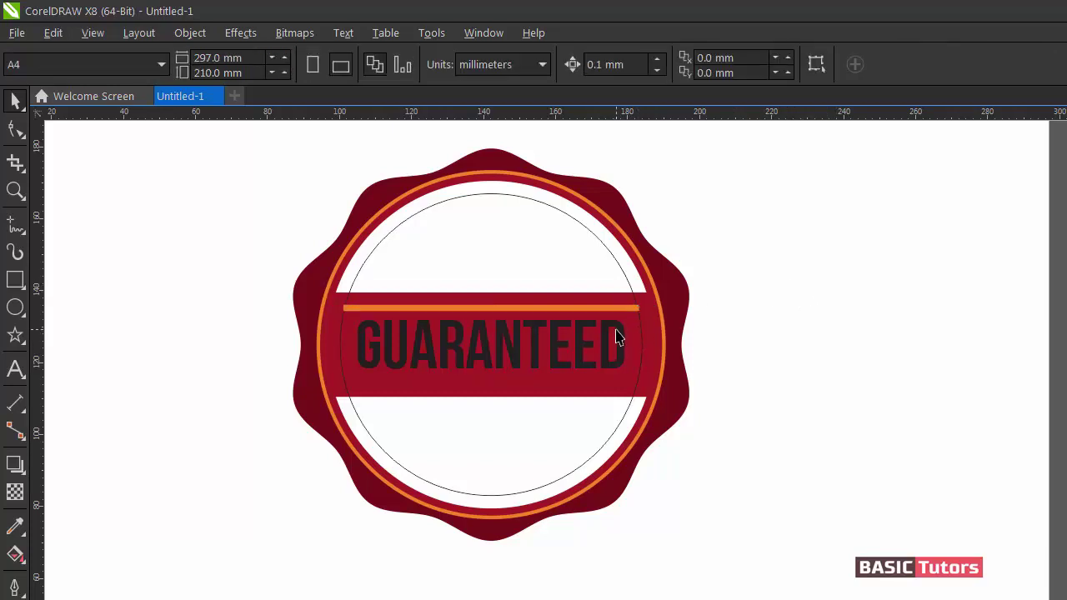
Step: Enlarge the GUARANTEED text about its centre to about 78 mm wide
left_click(618, 337)
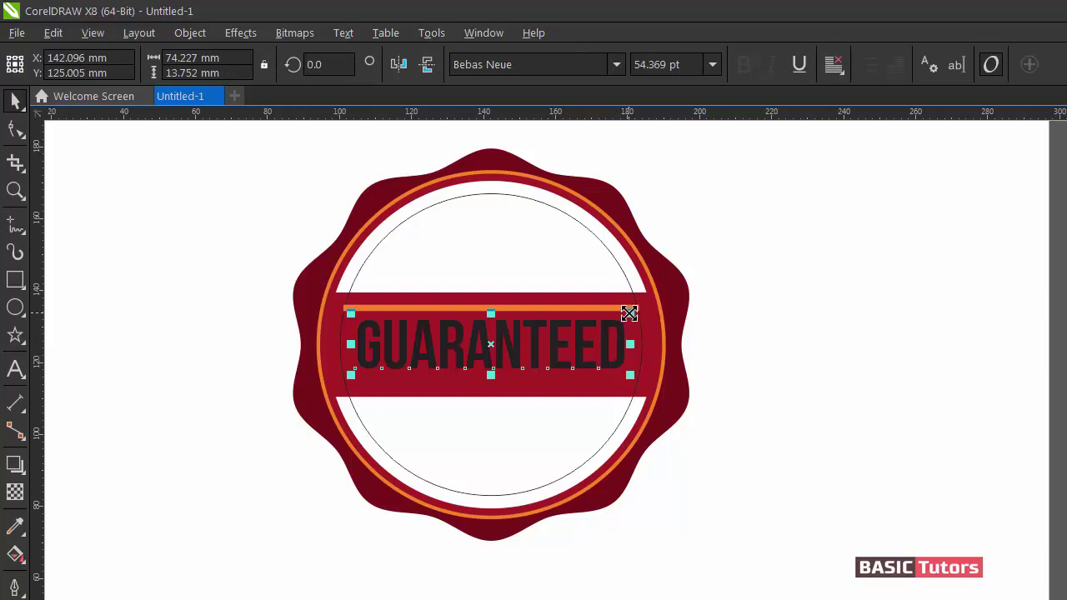
left_click_drag(628, 313, 637, 310)
left_click(861, 269)
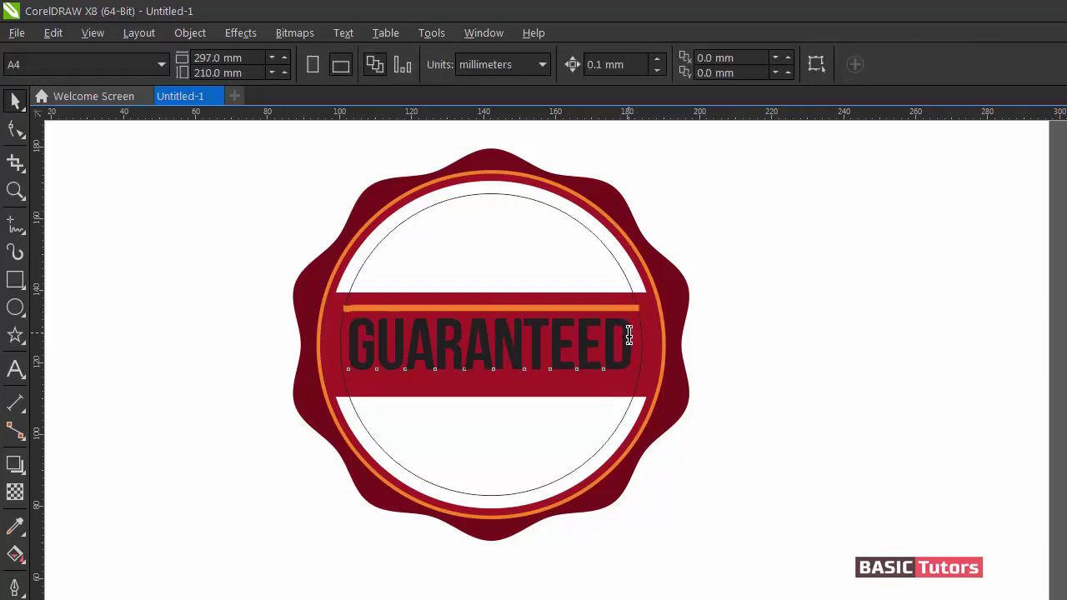
Step: Fill the GUARANTEED text with white
double_click(630, 339)
key("ctrl+space")
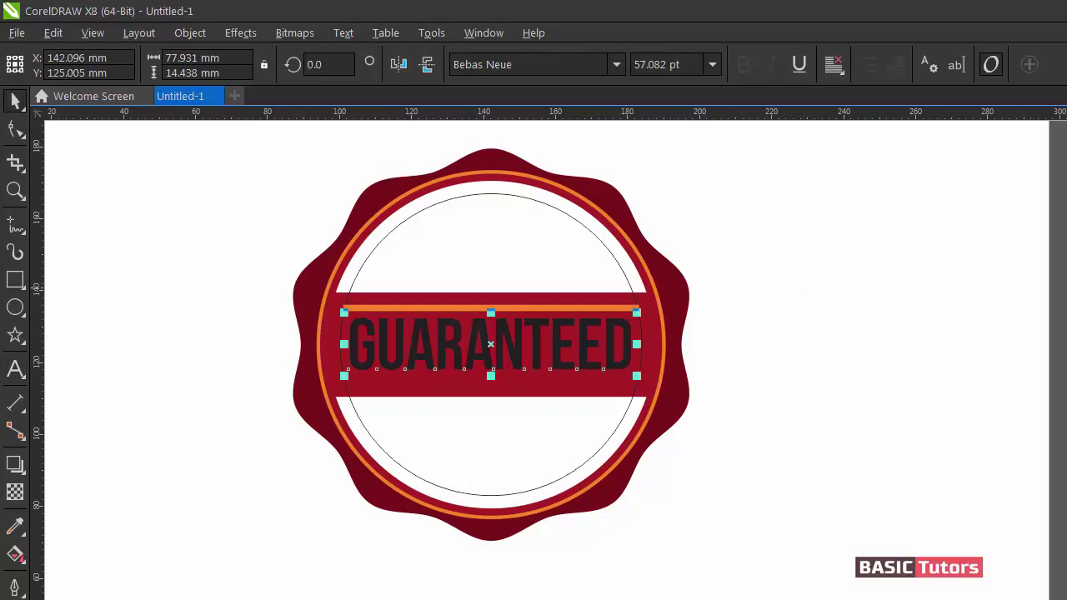
left_click(1003, 300)
Step: Duplicate the orange line straight down to just above the band's lower edge, below the GUARANTEED text
left_click(612, 310)
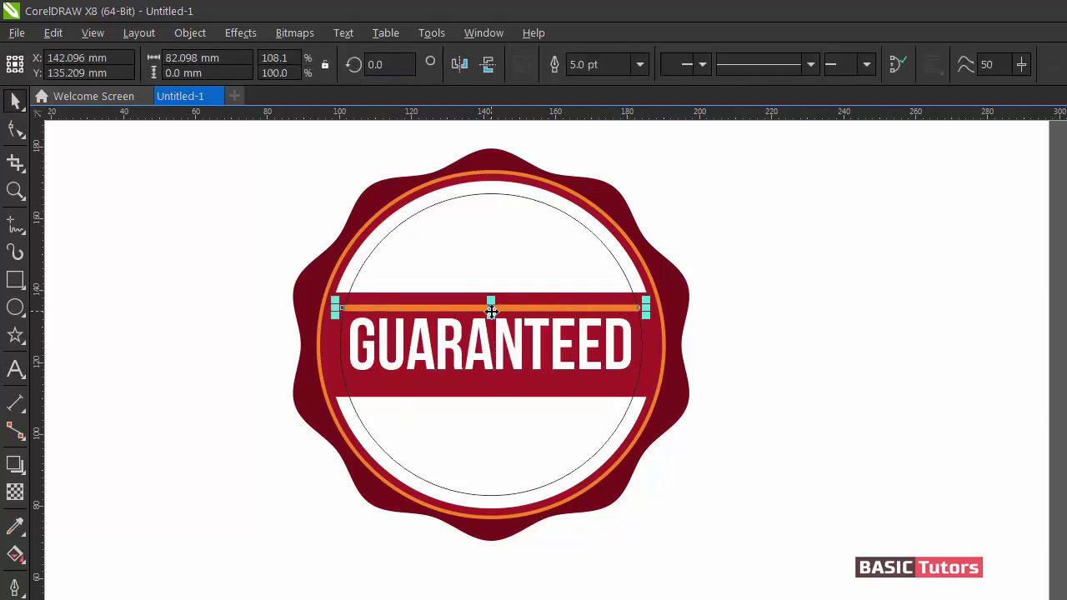
left_click_drag(492, 311, 486, 396)
left_click(853, 340)
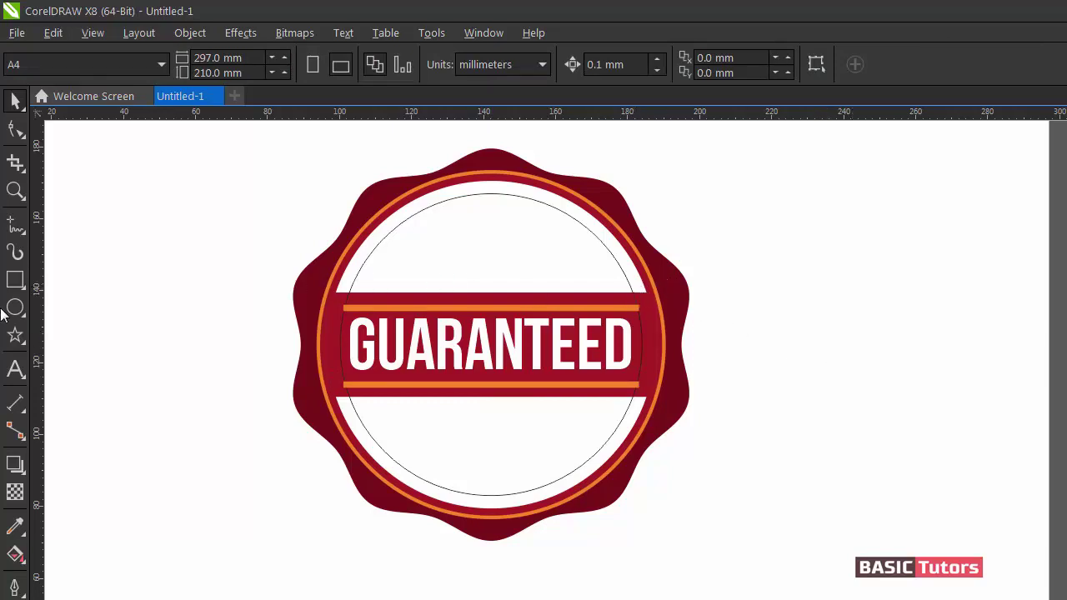
Step: Add the artistic text Quality on the page beside the badge
left_click(15, 368)
left_click(135, 267)
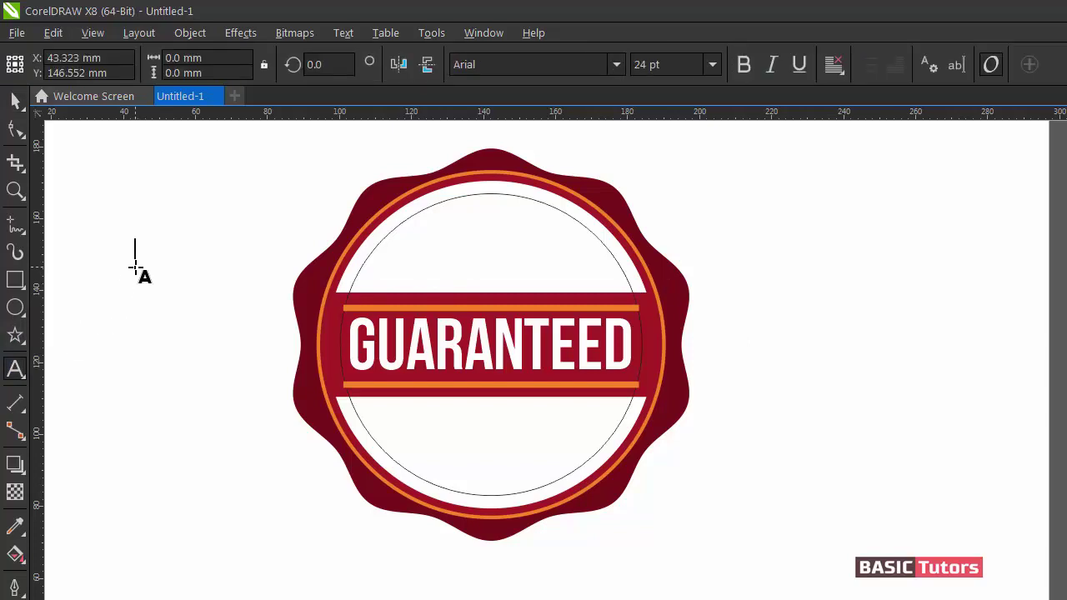
type("Quality")
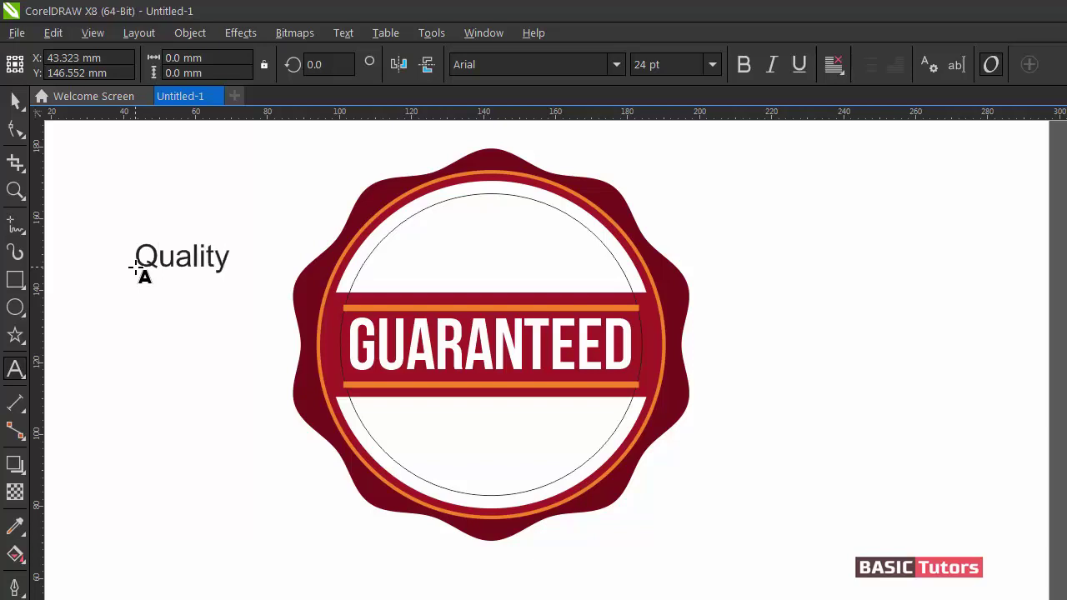
key("ctrl+space")
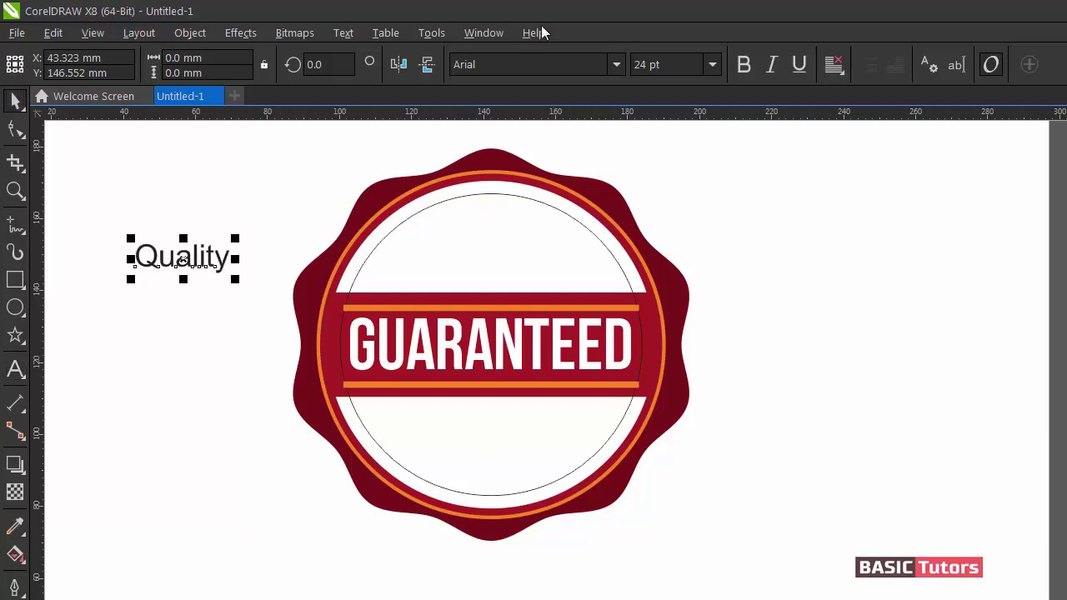
Step: Set the Quality text to the Courgette font and move it to the top of the upper white segment
left_click(501, 65)
type("Co")
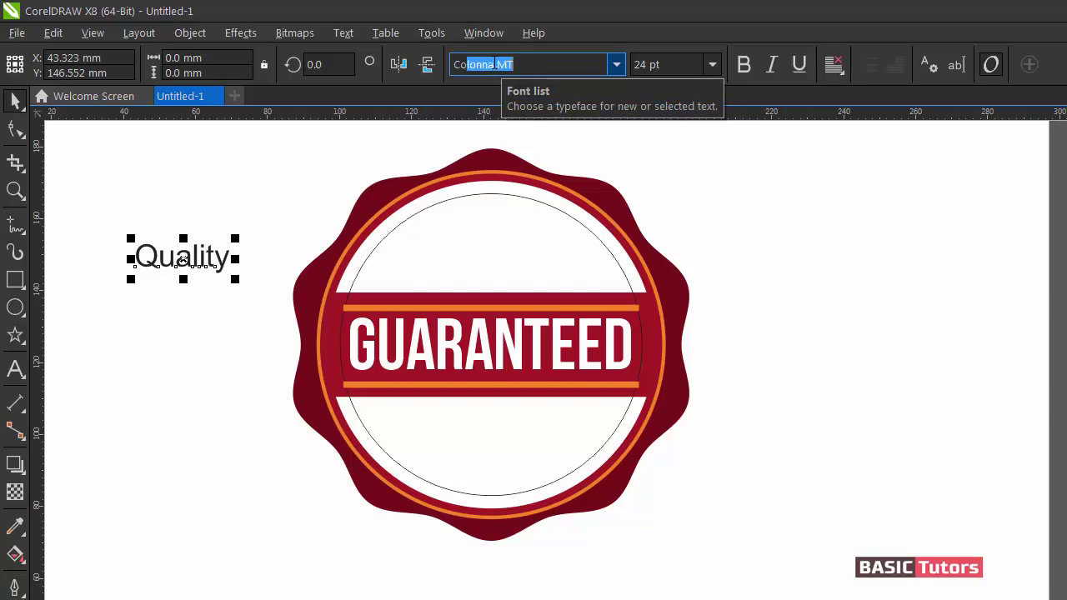
type("urgette")
key("Return")
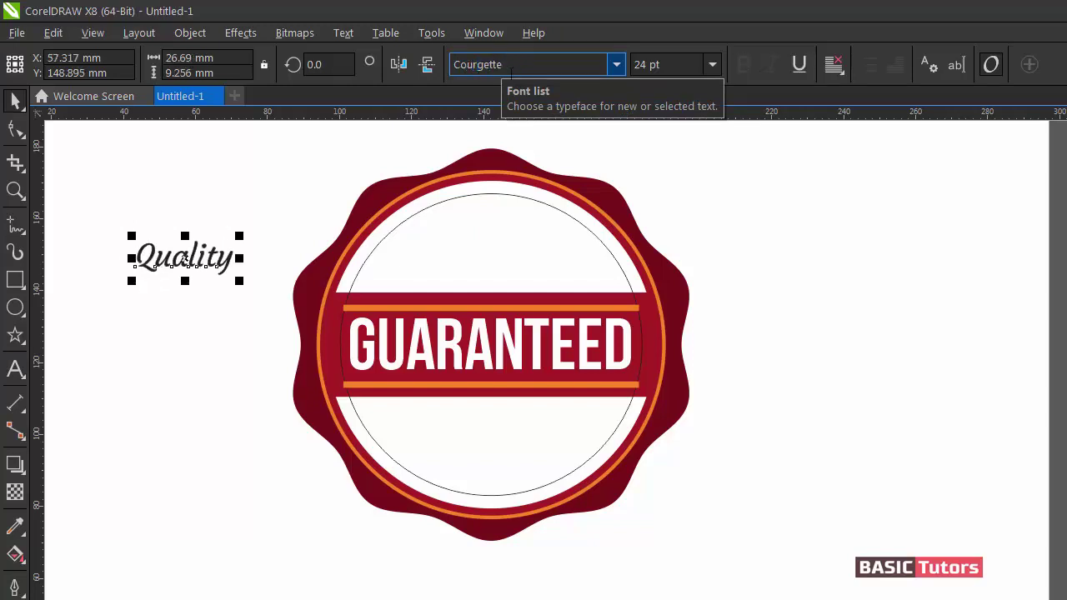
left_click_drag(202, 262, 494, 223)
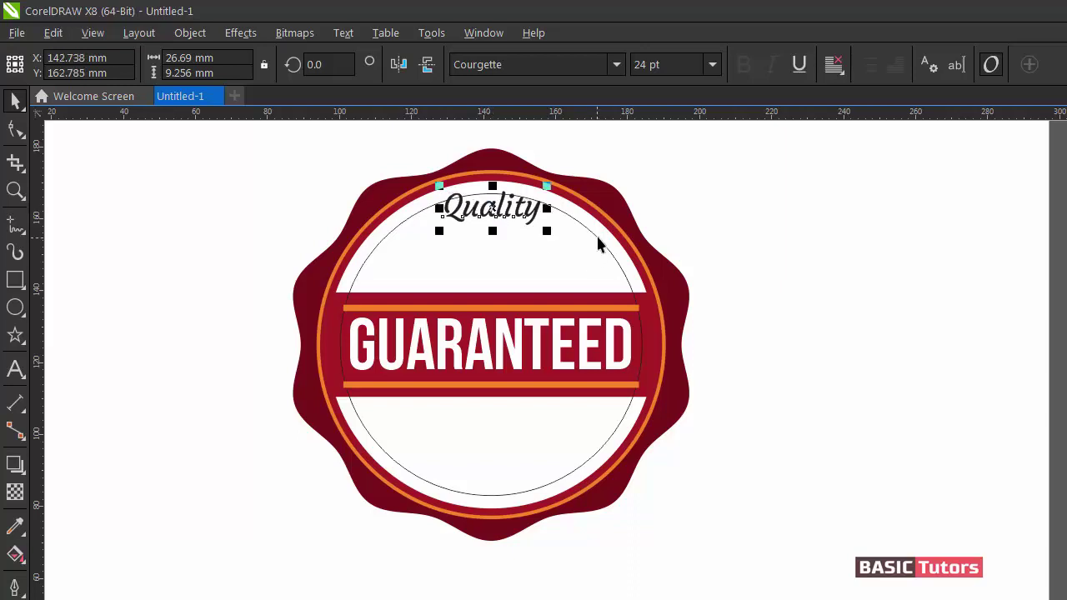
Step: Add the artistic text PREMIUM on the empty page area beside the badge
left_click(597, 238)
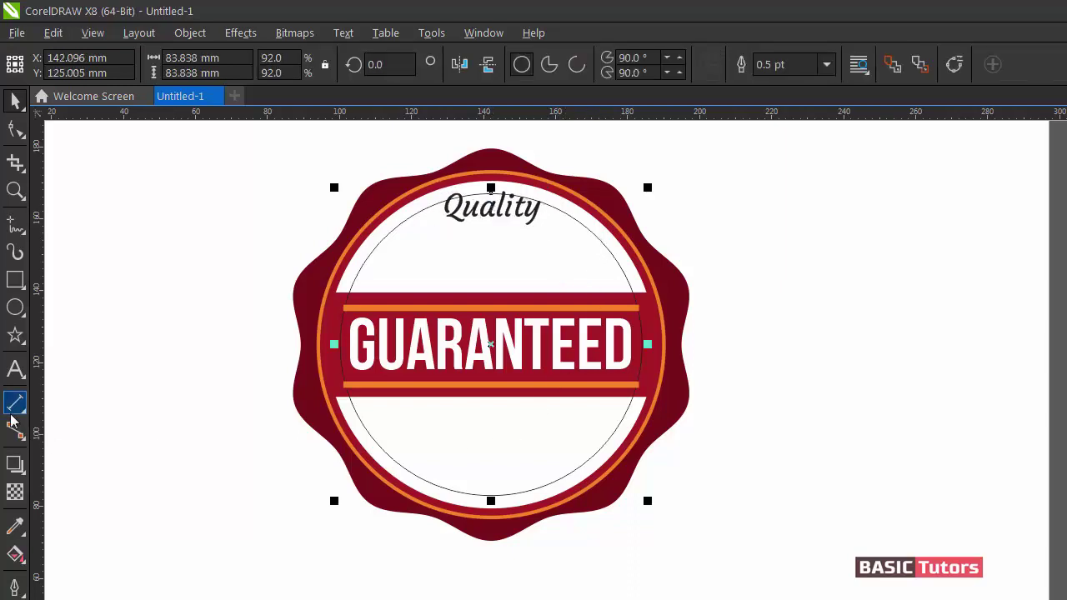
left_click(8, 372)
left_click(113, 262)
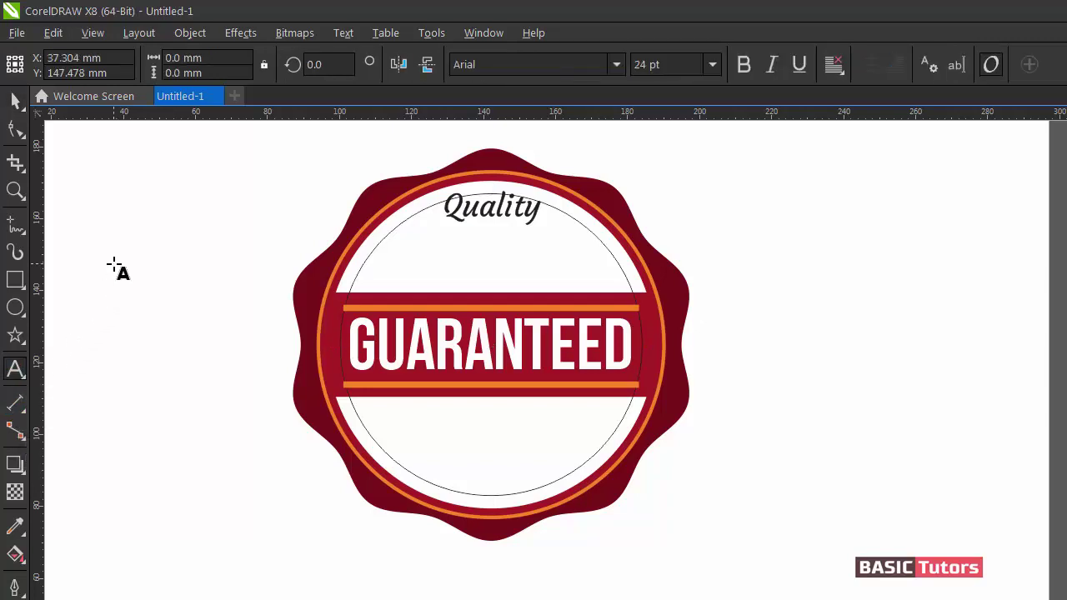
type("PREMIUM")
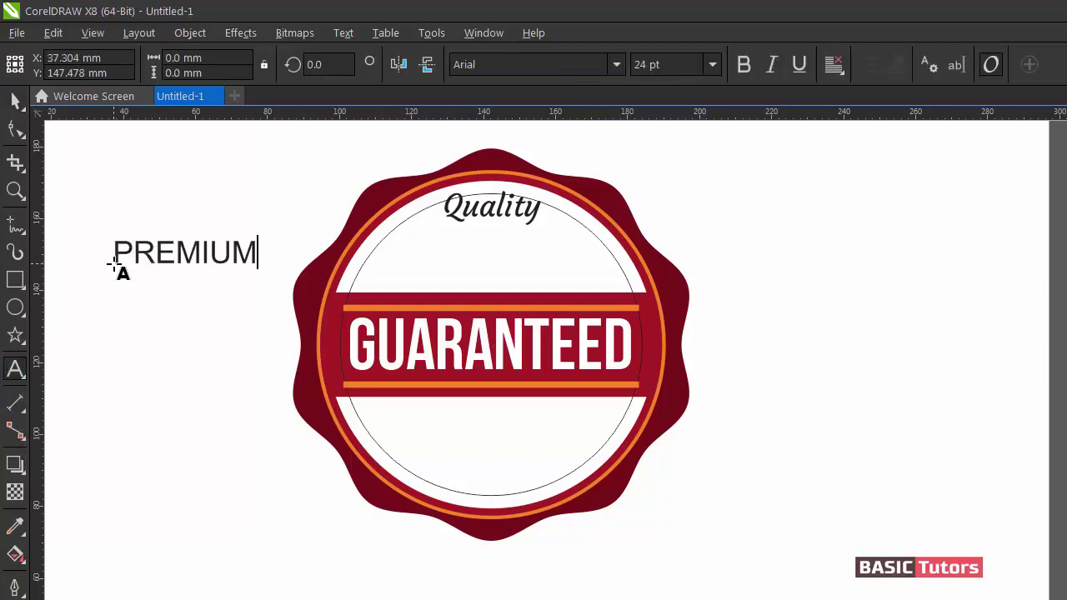
key("ctrl+space")
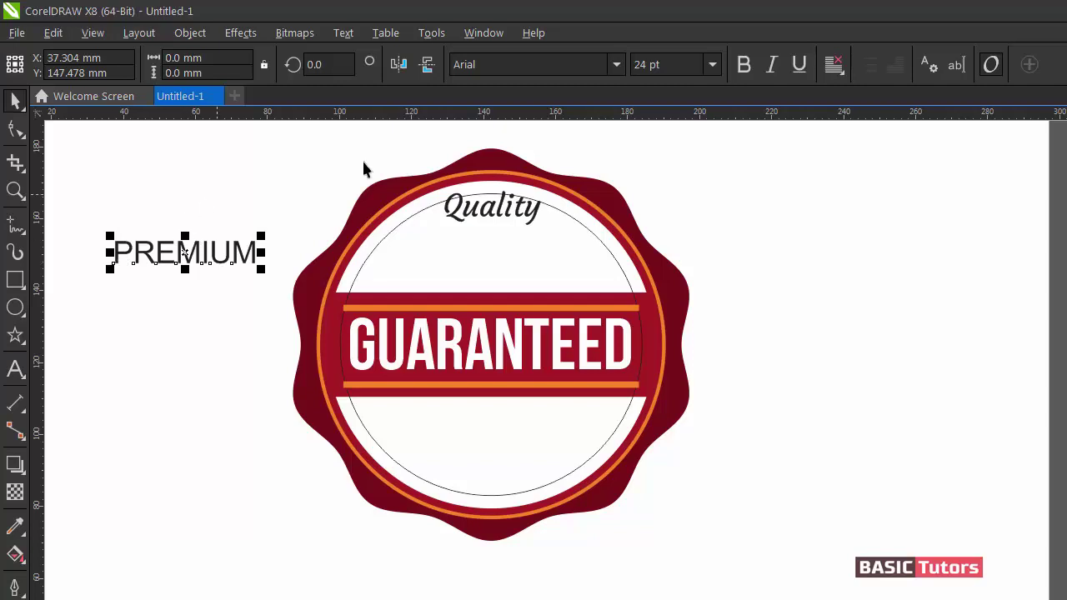
Step: Set the PREMIUM text to the Bell Gothic Std Light font at 12 pt
left_click(503, 68)
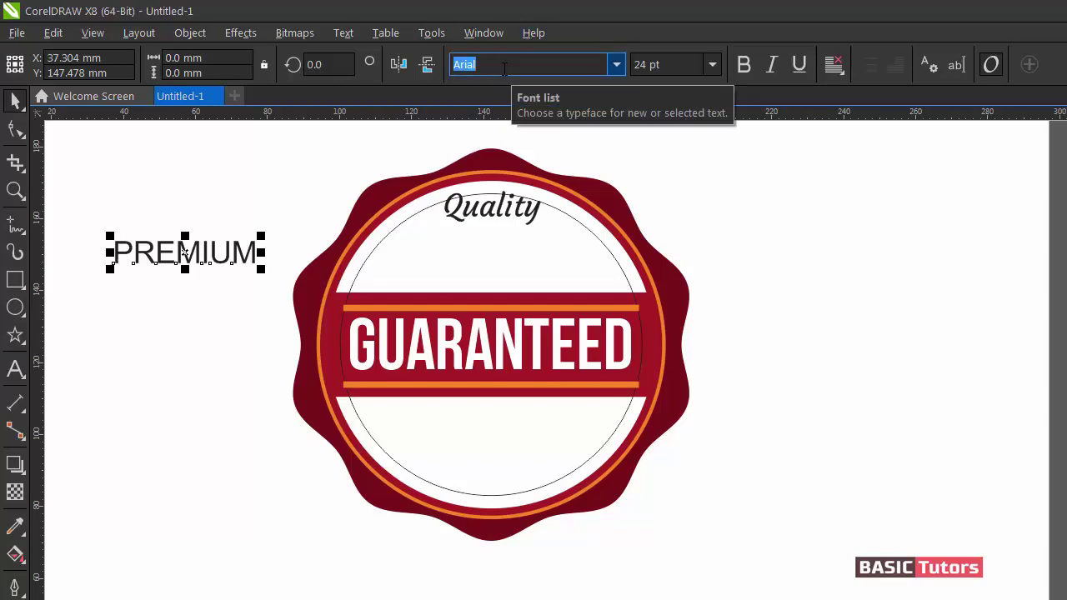
type("Bell Gothic Std Light")
key("Return")
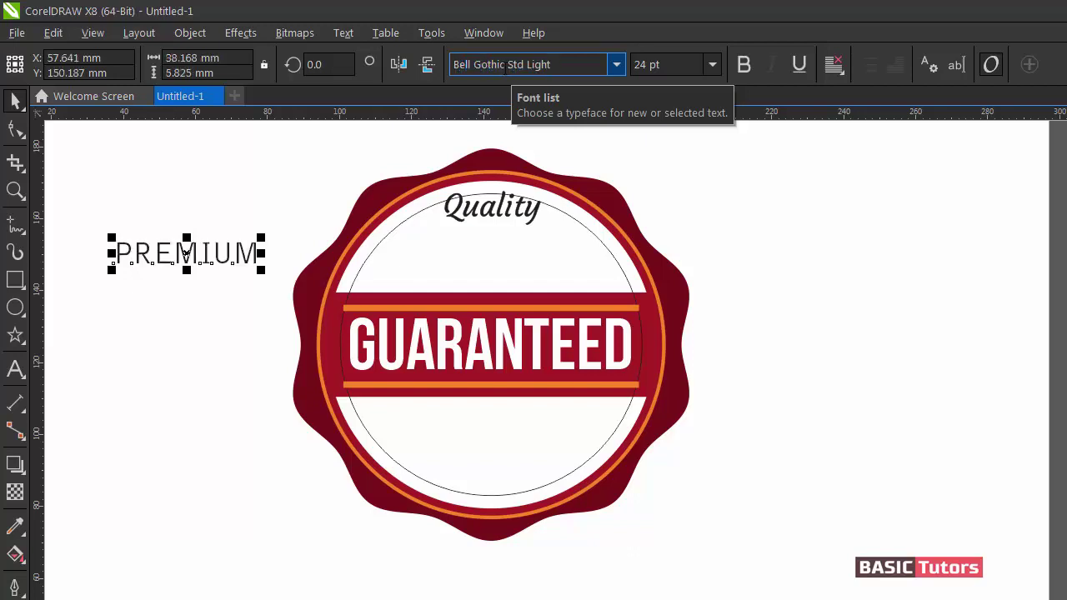
key("Tab")
type("12")
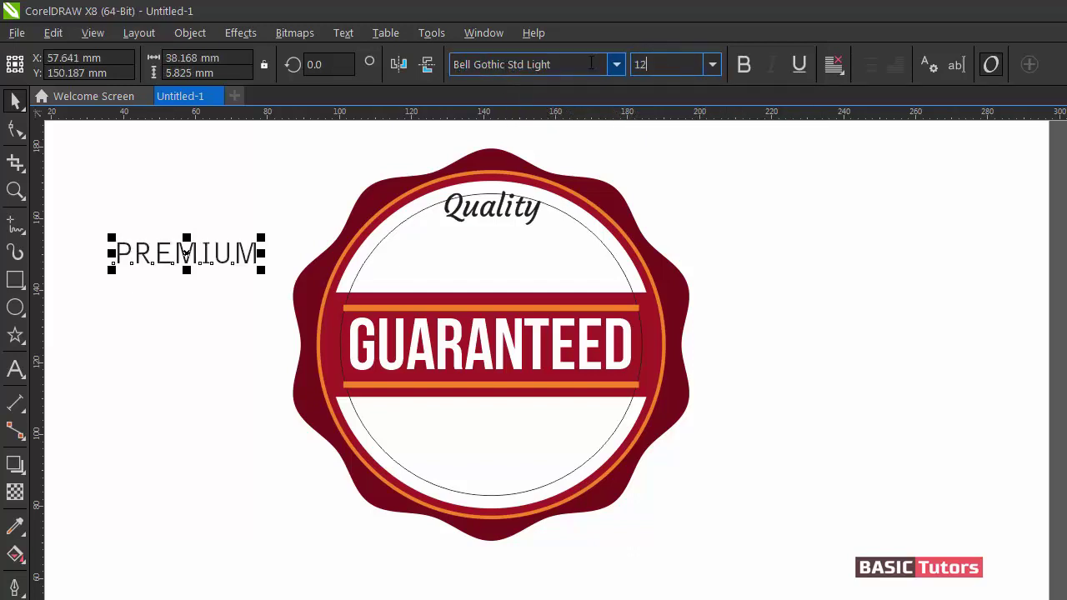
key("Return")
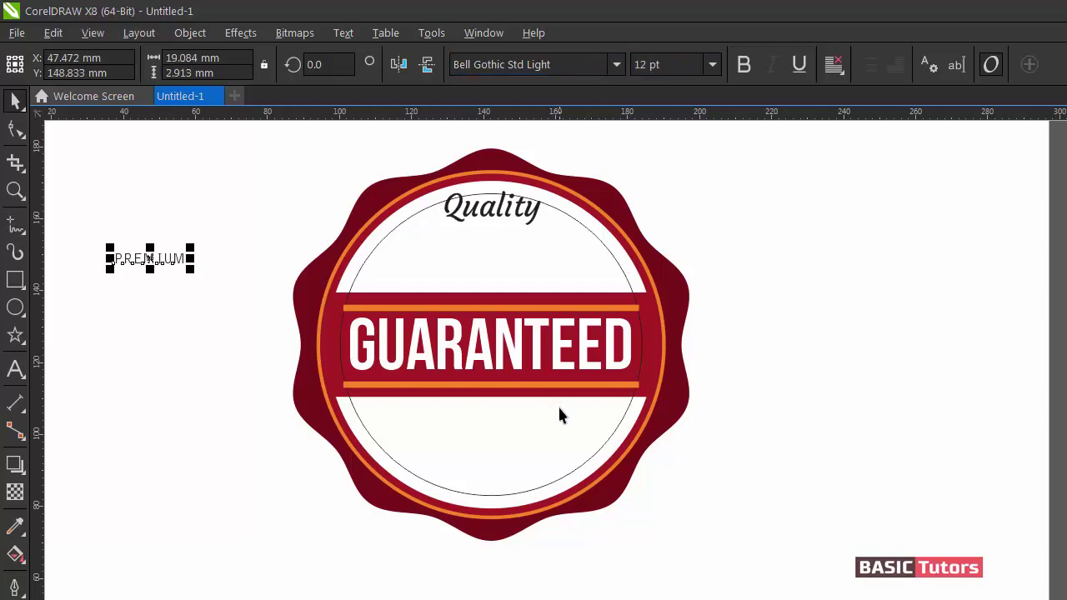
Step: Enlarge the thin inner circle to about 85.7 mm in diameter and fit the PREMIUM text to it as a path
left_click(512, 496)
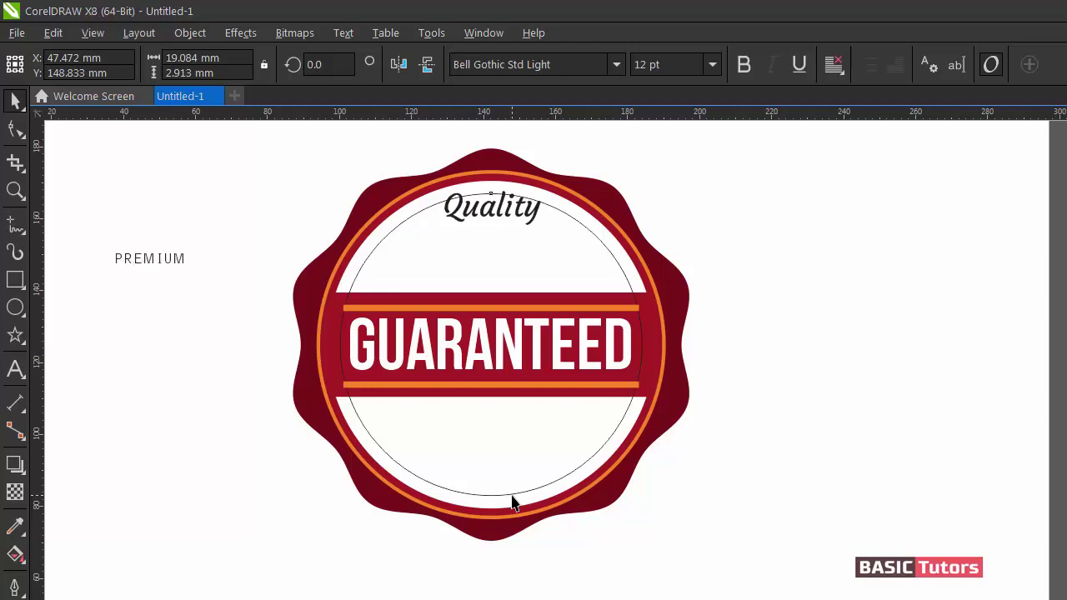
left_click_drag(648, 189, 654, 181)
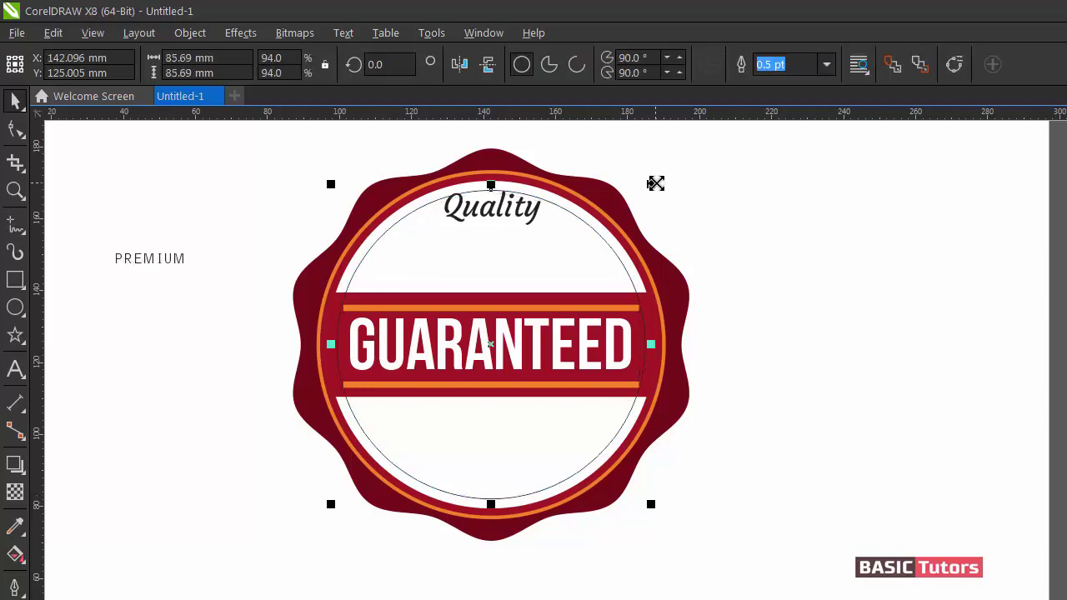
left_click(157, 262, "shift")
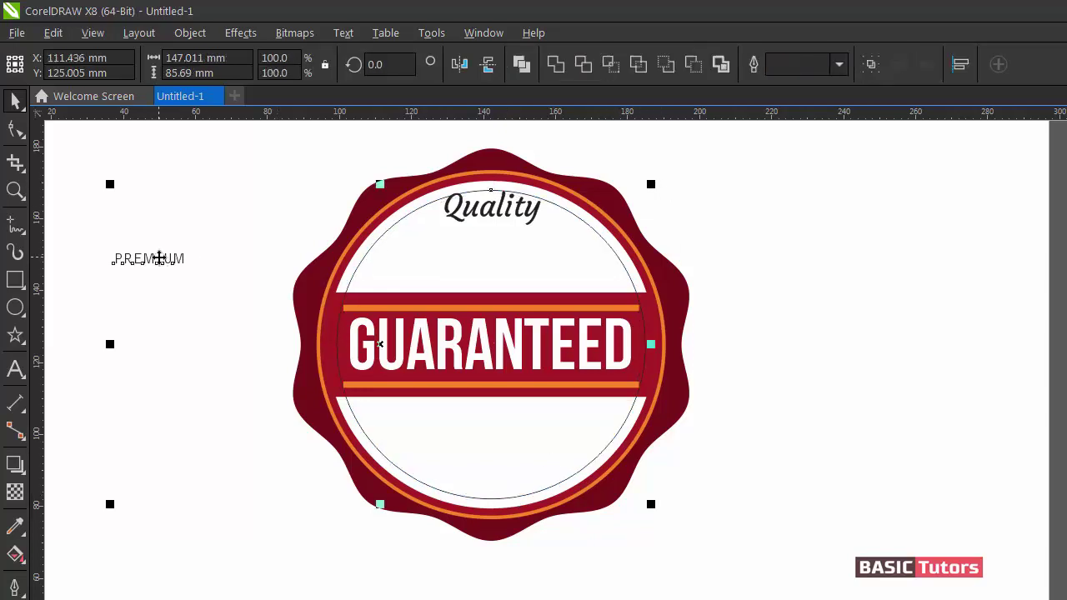
left_click(344, 33)
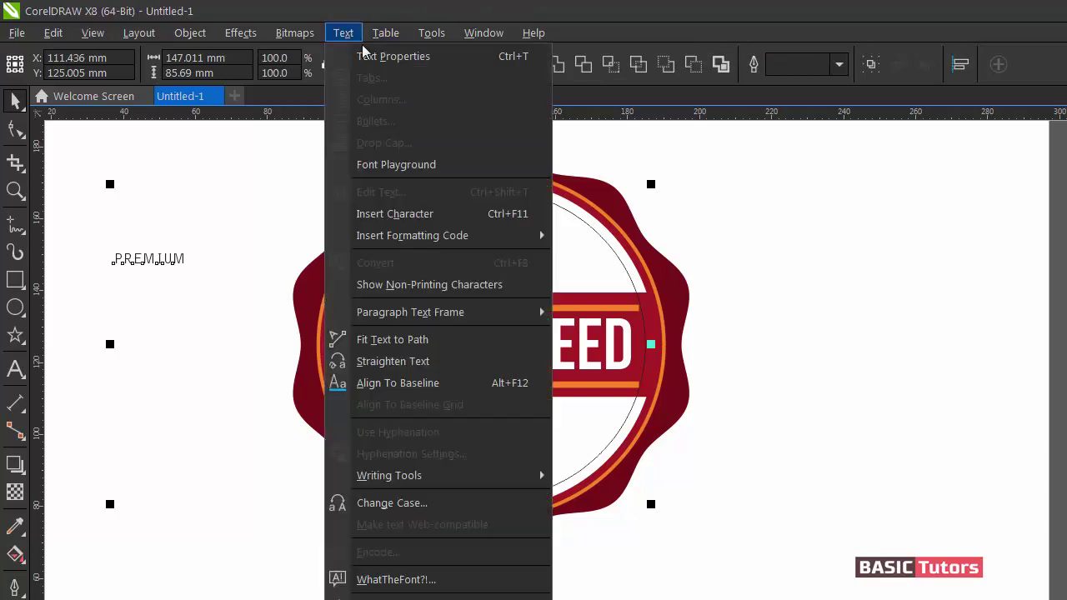
left_click(394, 340)
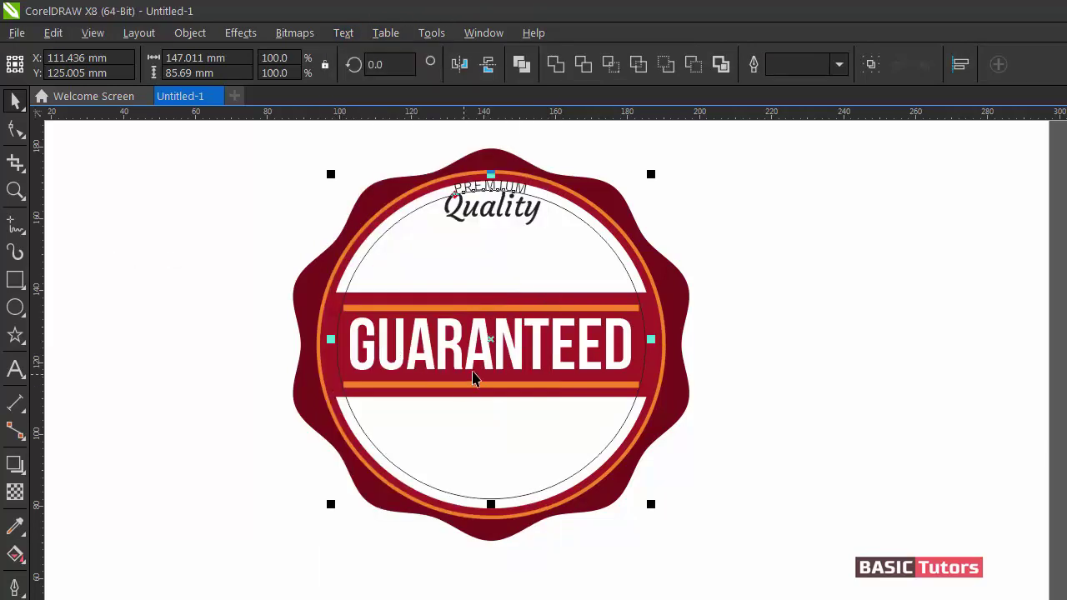
Step: Move the Quality text off the badge onto the empty page area to its right
left_click_drag(492, 213, 564, 475)
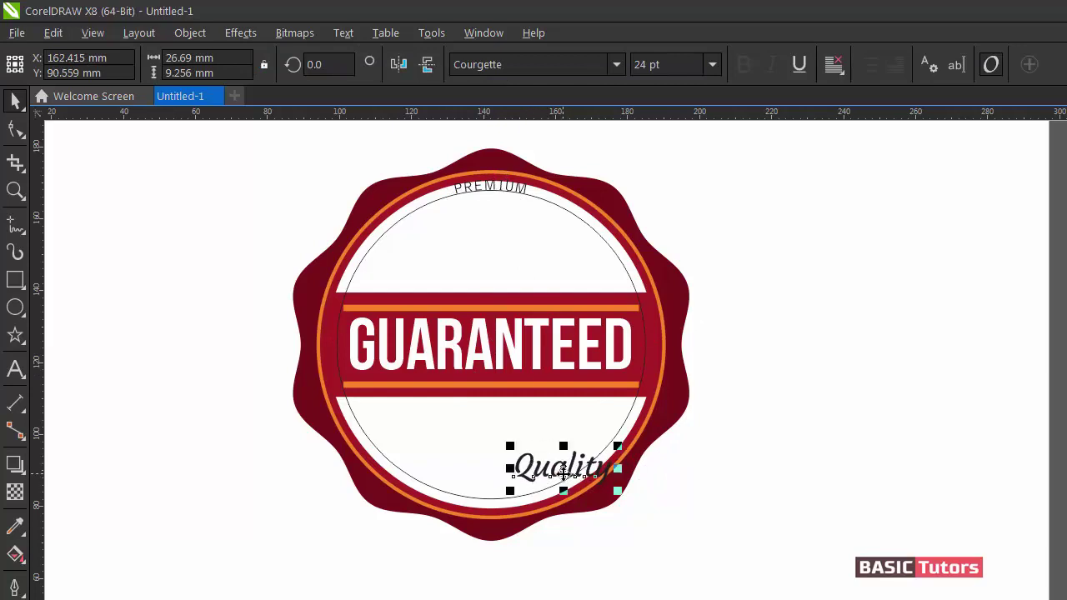
key("ctrl+z")
Step: Move PREMIUM to the bottom of the circle, mirror it vertically and horizontally, and seat it on the path at 0.0 mm distance
left_click(464, 190)
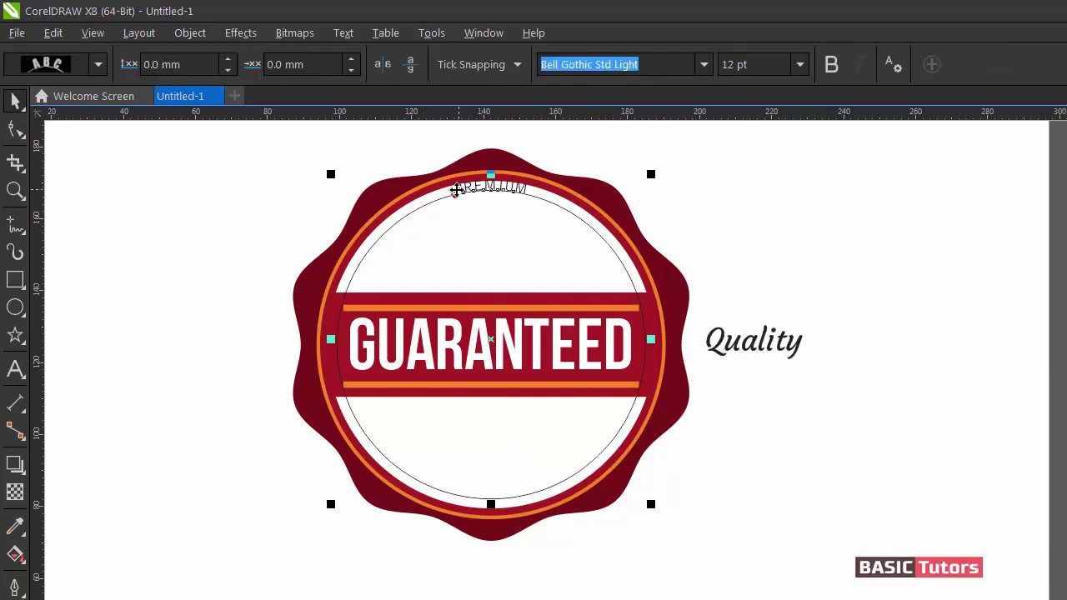
left_click_drag(465, 191, 525, 489)
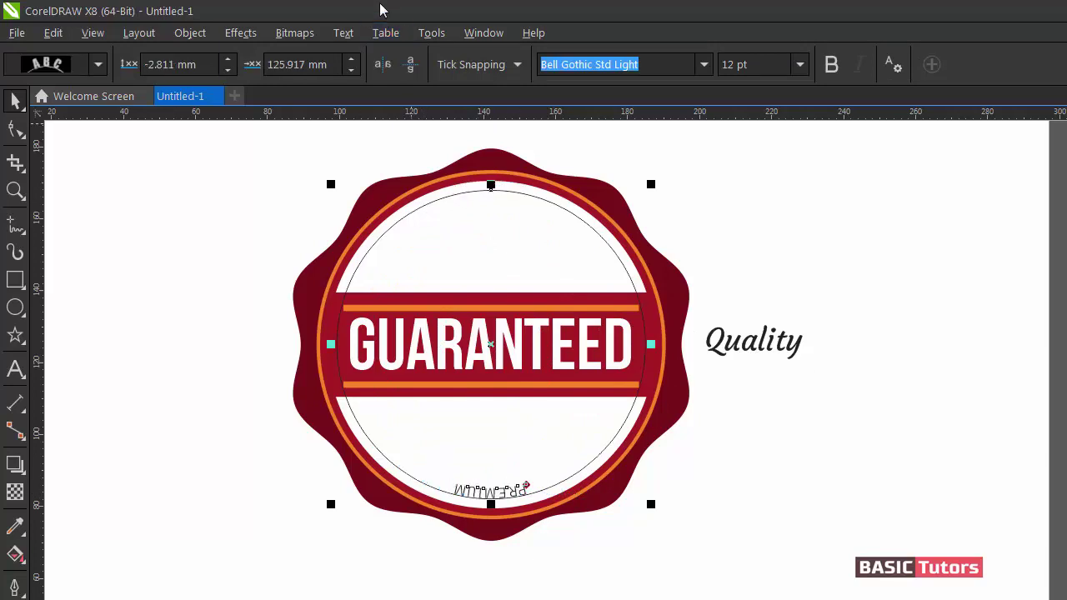
left_click(409, 64)
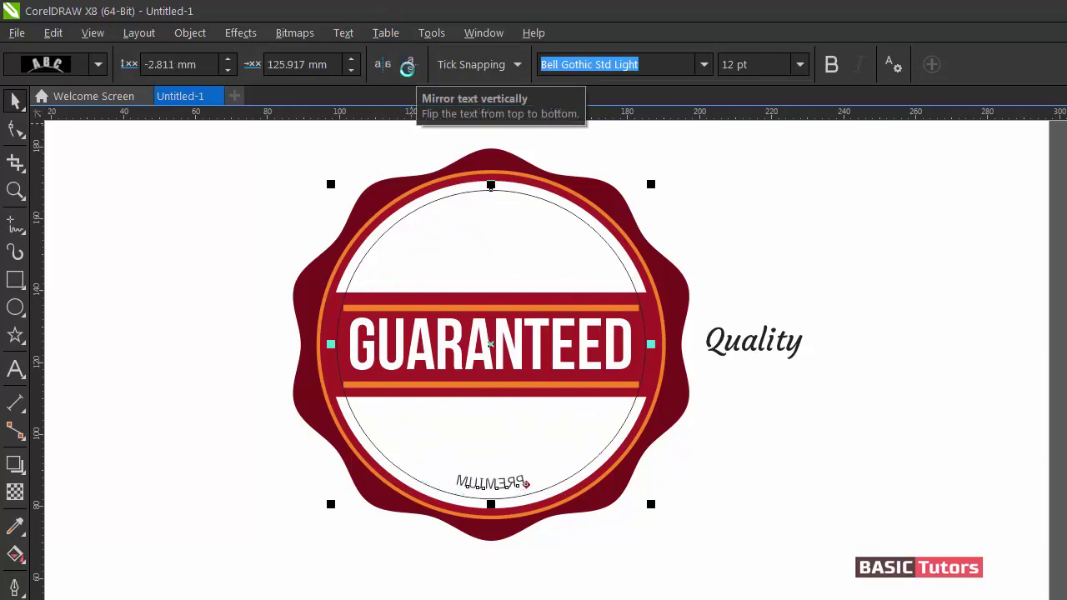
left_click(382, 64)
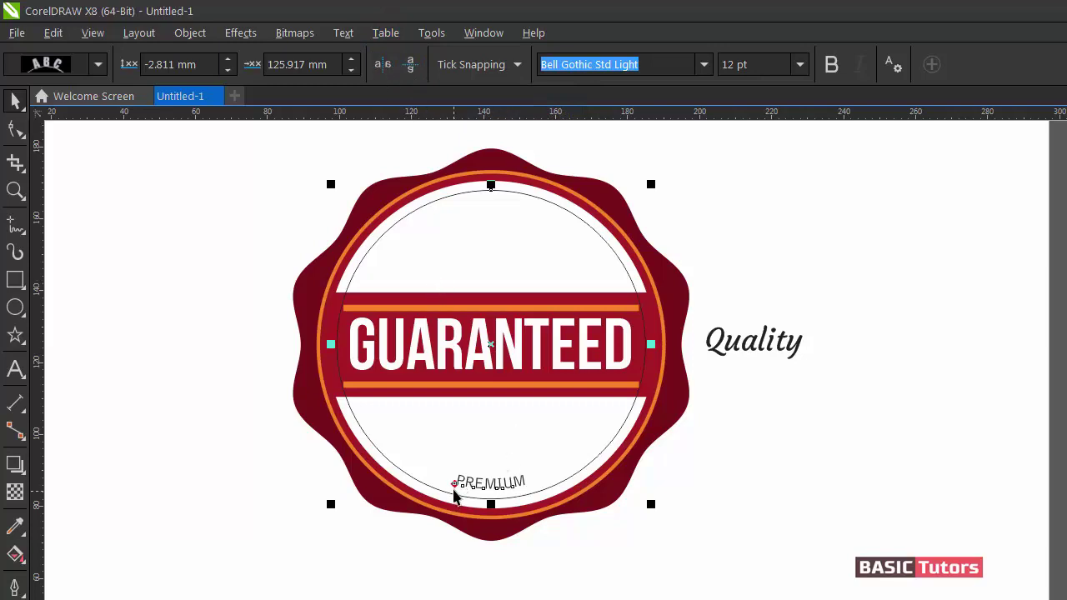
left_click_drag(455, 484, 456, 495)
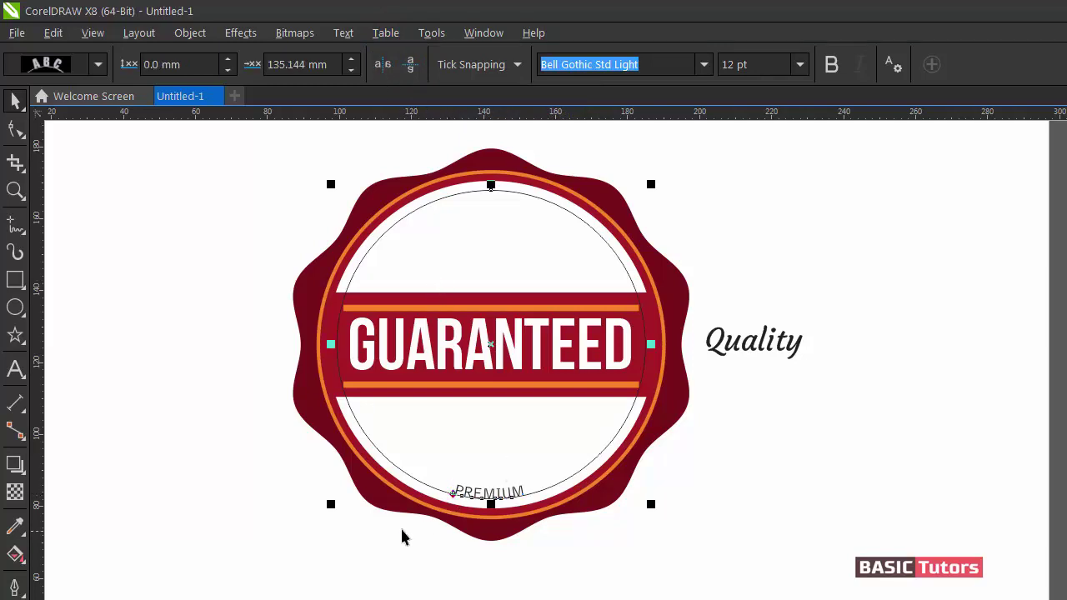
Step: Widen the letter spacing of PREMIUM until it spans the lower white segment along the circle
double_click(479, 492)
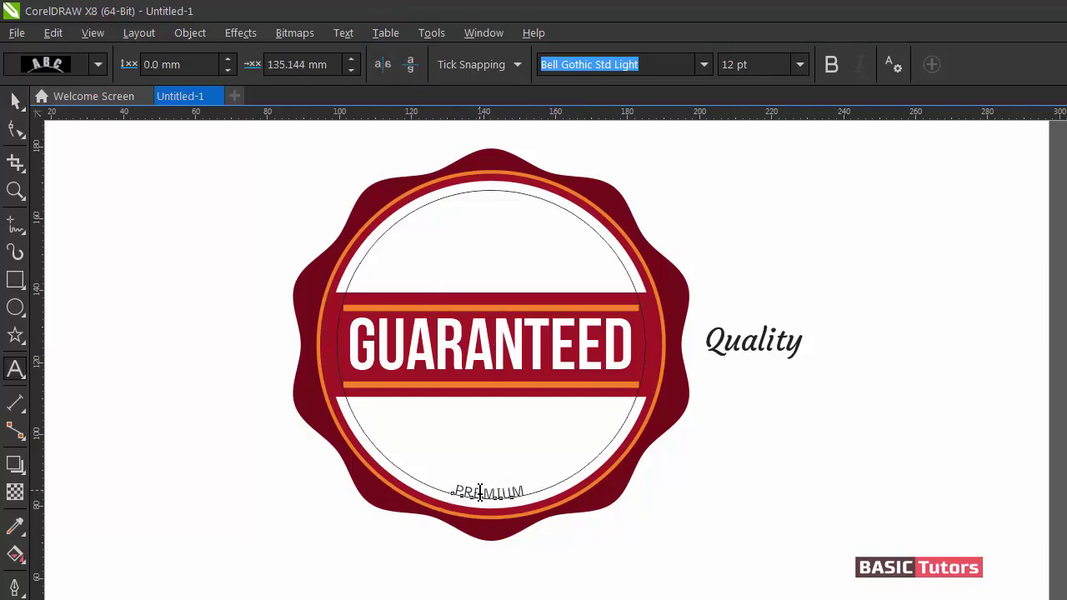
double_click(480, 492)
key("ctrl+shift+period")
key("ctrl+shift+period")
key("ctrl+shift+period")
key("ctrl+shift+period")
key("ctrl+shift+period")
key("ctrl+shift+period")
key("ctrl+shift+period")
key("ctrl+shift+period")
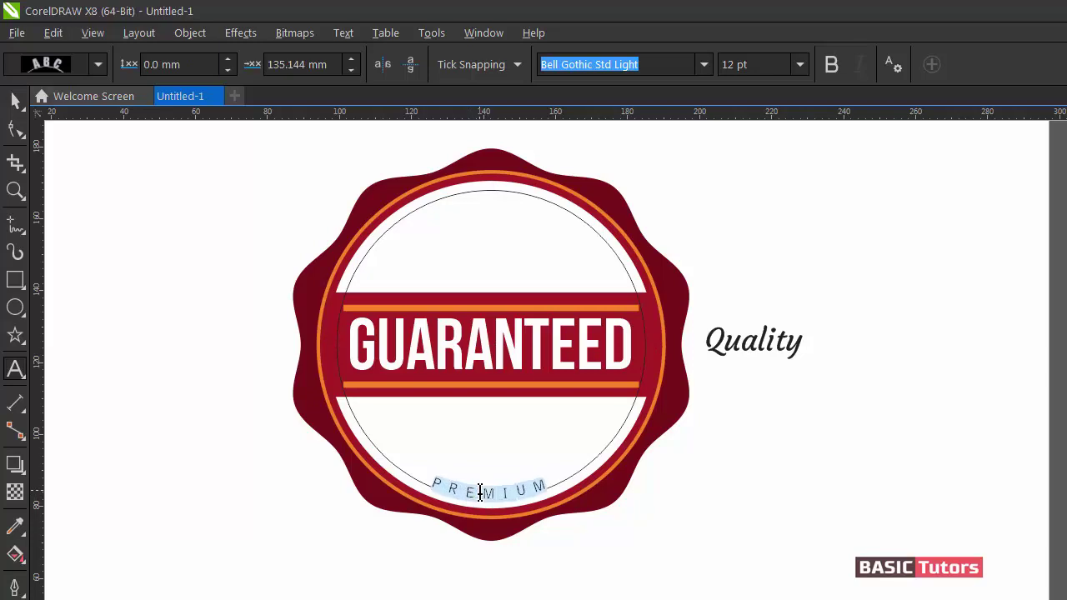
key("ctrl+shift+period")
key("ctrl+shift+period")
key("ctrl+shift+period")
key("ctrl+shift+period")
key("ctrl+shift+period")
key("ctrl+shift+period")
key("ctrl+shift+period")
key("ctrl+shift+period")
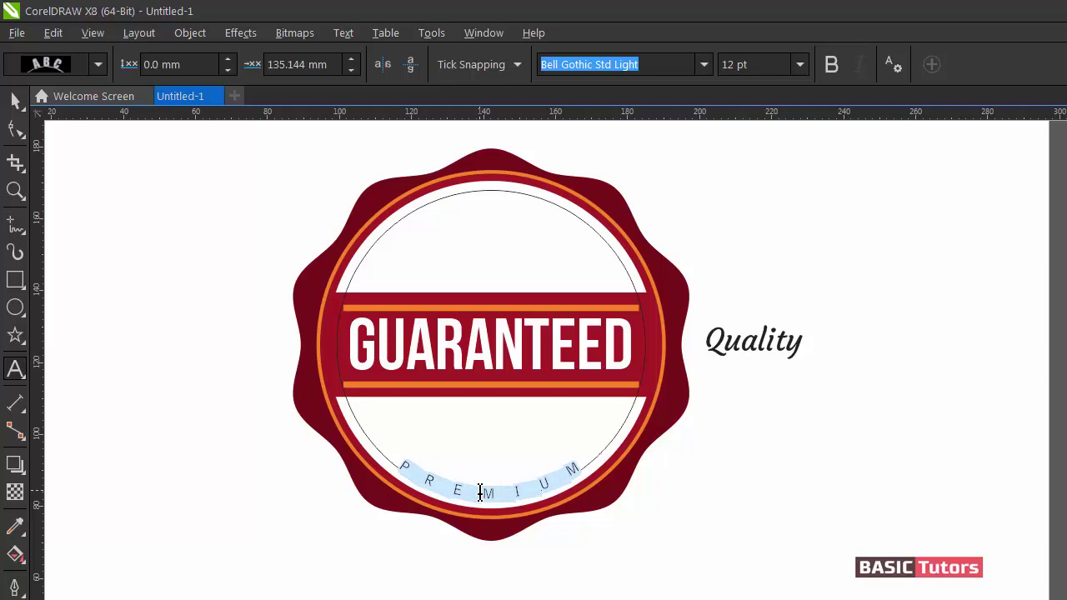
key("ctrl+shift+period")
key("ctrl+shift+period")
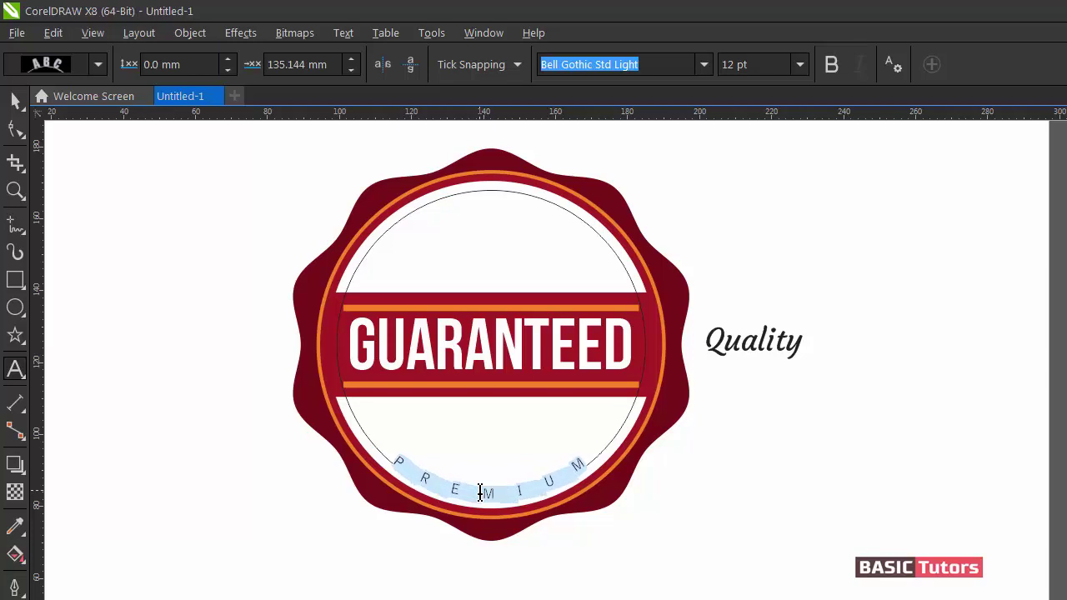
key("ctrl+shift+comma")
key("ctrl+shift+comma")
key("ctrl+shift+comma")
key("ctrl+shift+comma")
key("ctrl+space")
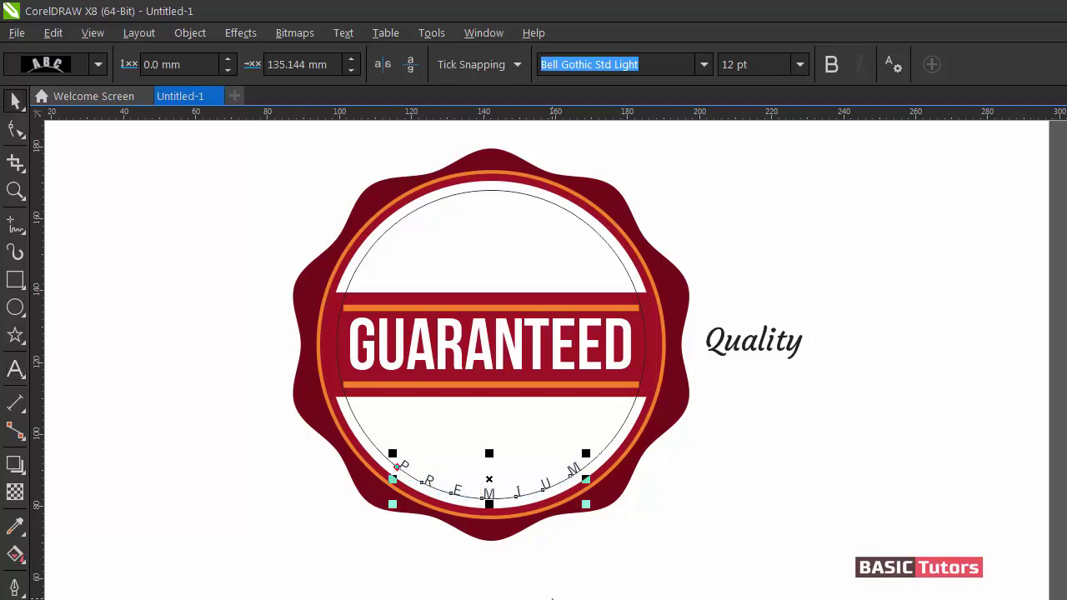
Step: Break the PREMIUM text apart from its circle path
left_click(552, 597)
left_click(574, 476)
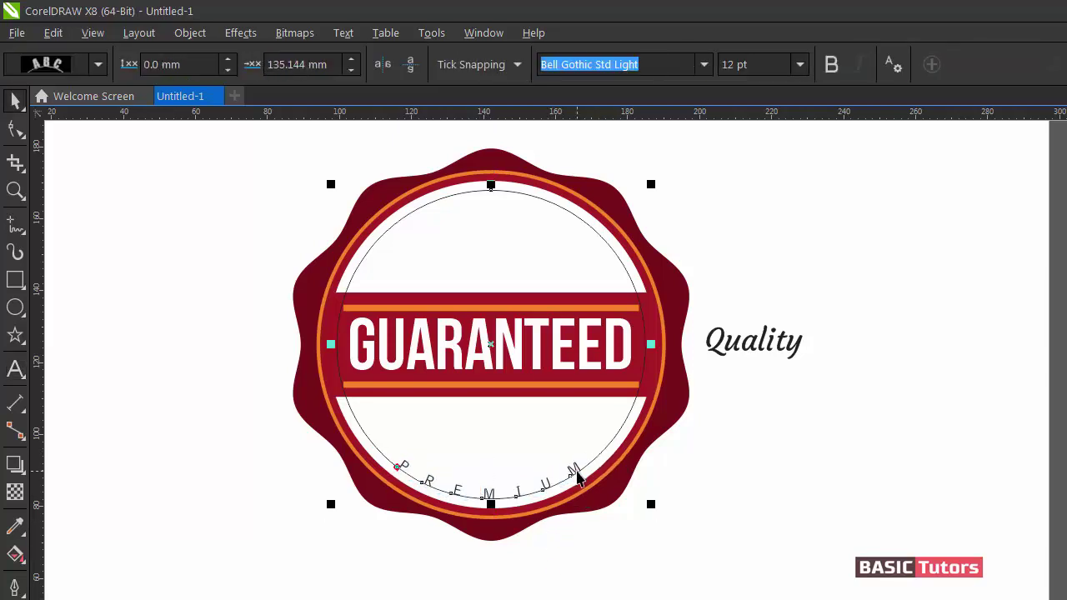
left_click(191, 32)
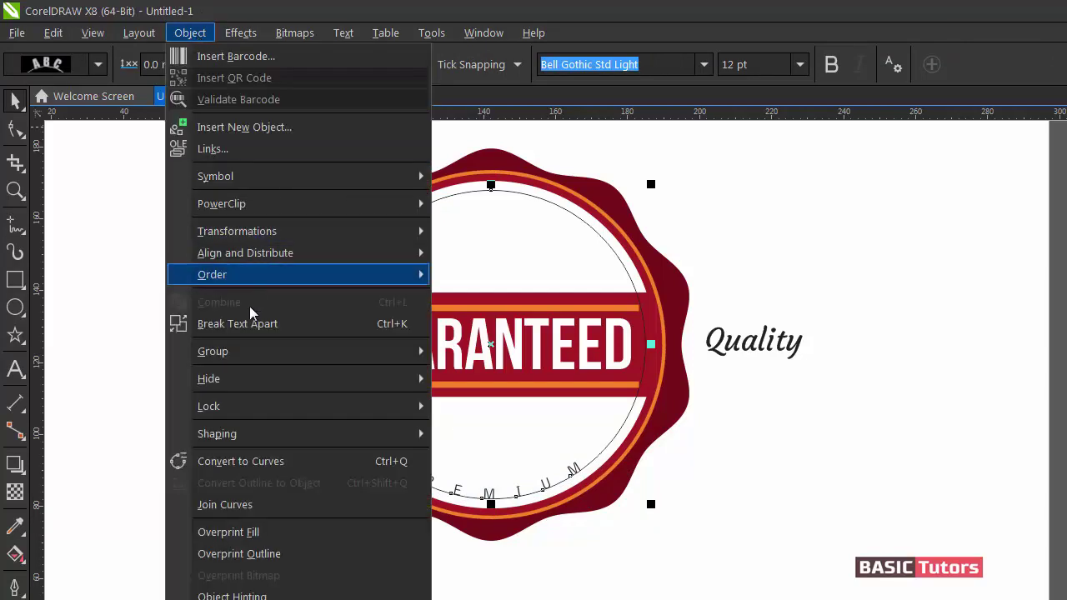
left_click(243, 330)
left_click(171, 432)
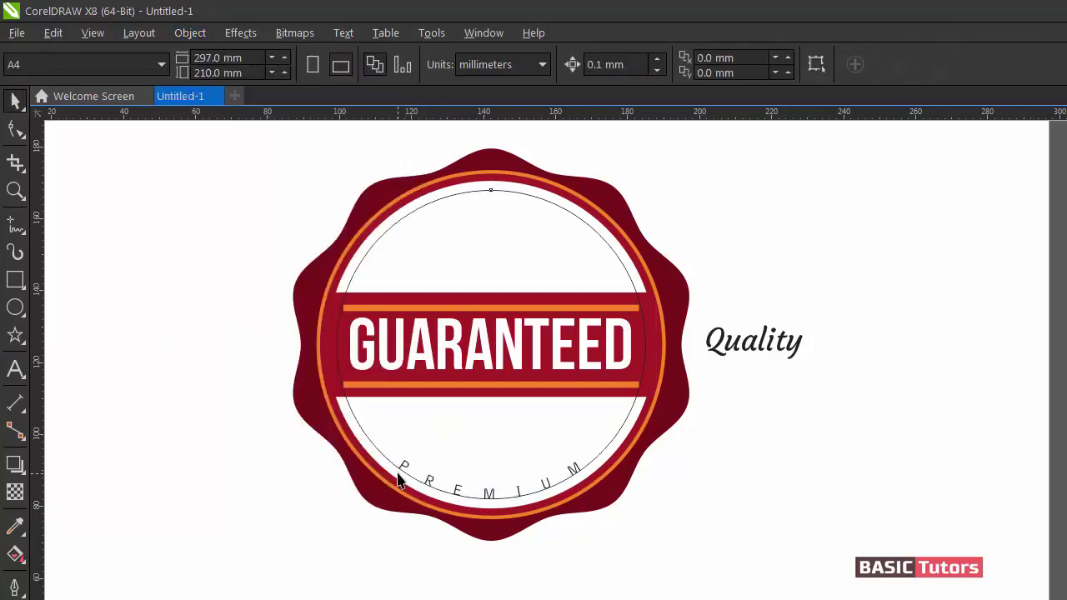
Step: Shrink the thin circle about its centre to about 83.4 mm in diameter so it passes through the PREMIUM letters
left_click(400, 479)
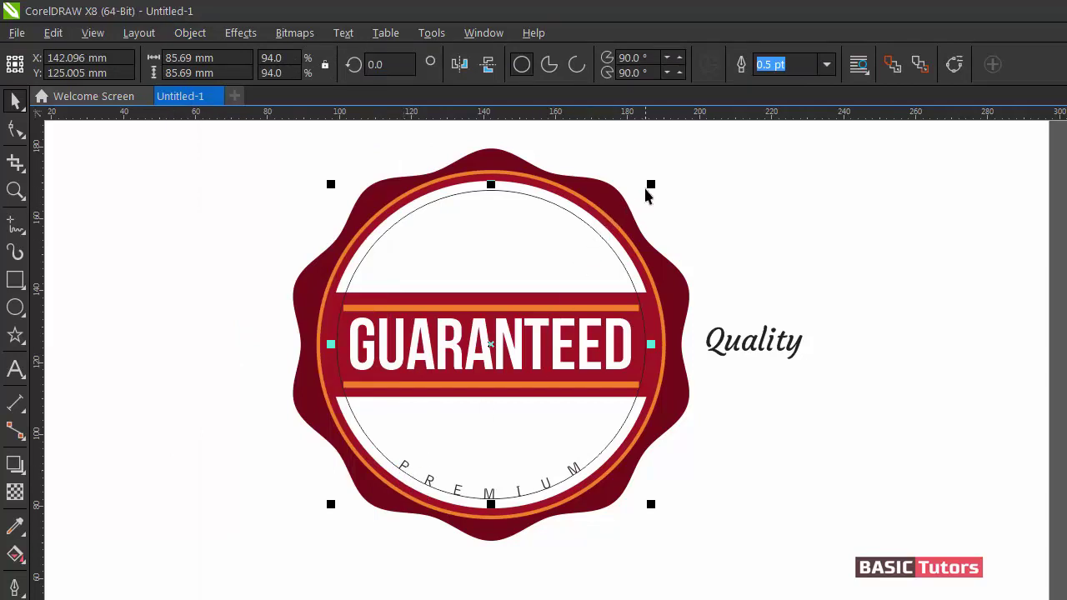
left_click_drag(649, 186, 649, 189)
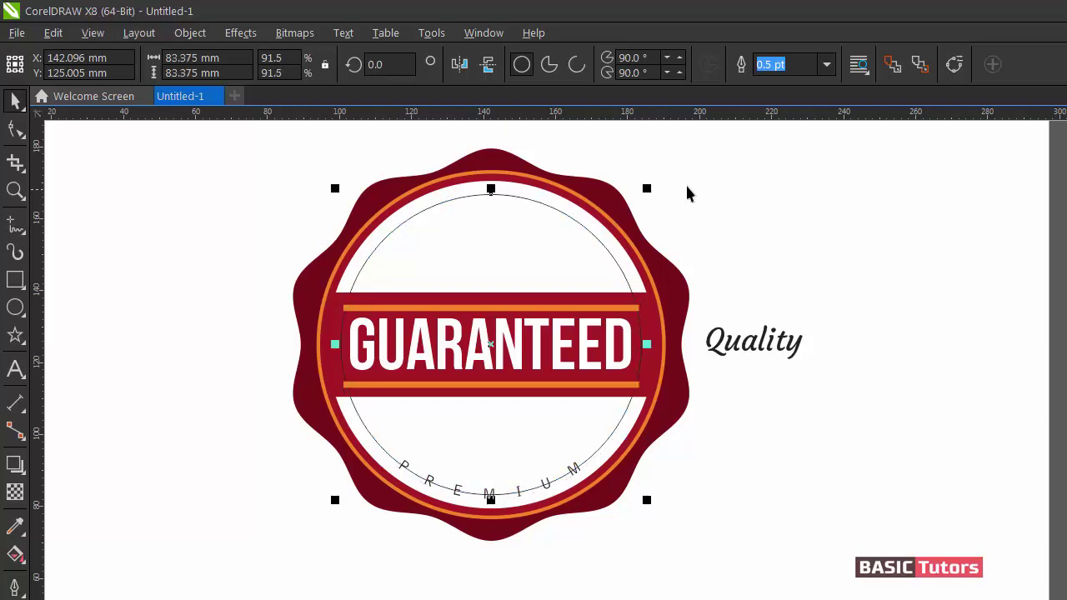
left_click(807, 184)
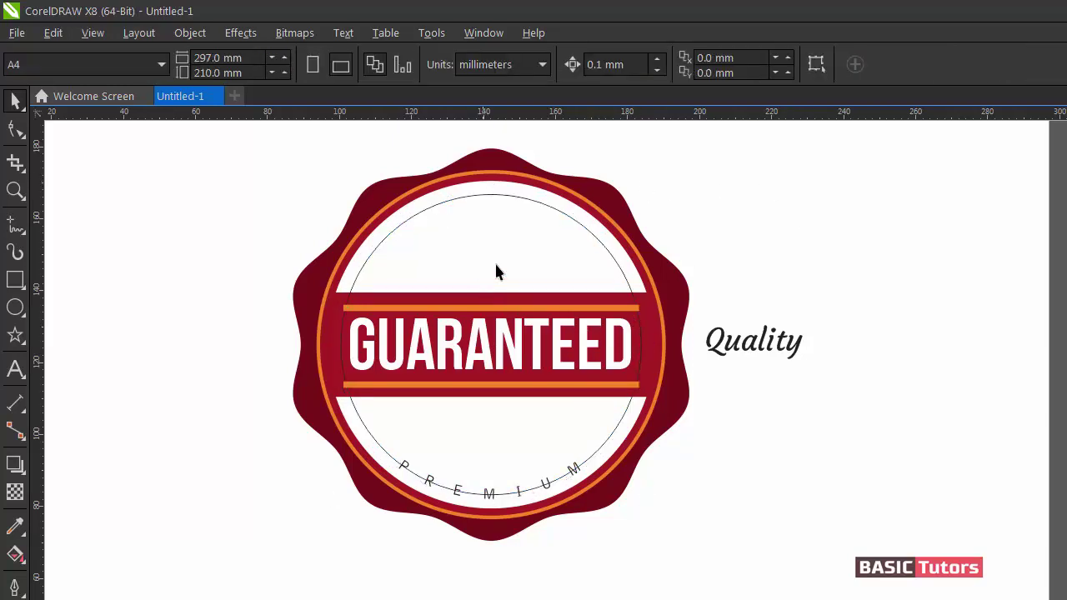
Step: Create a smaller concentric copy of the thin circle, about 64.9 mm in diameter
left_click(565, 217)
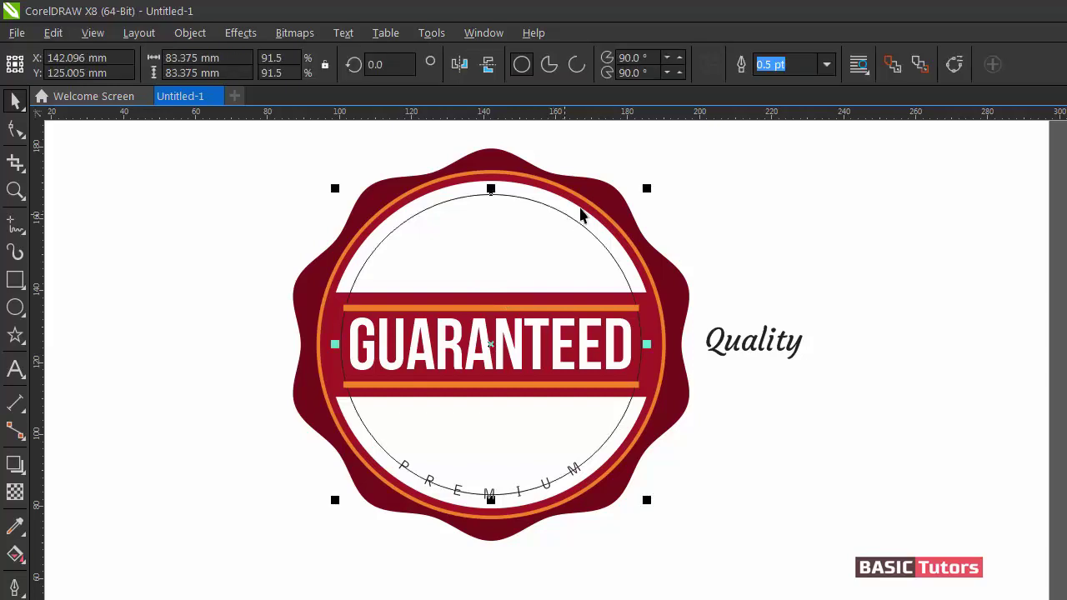
left_click_drag(646, 190, 679, 232)
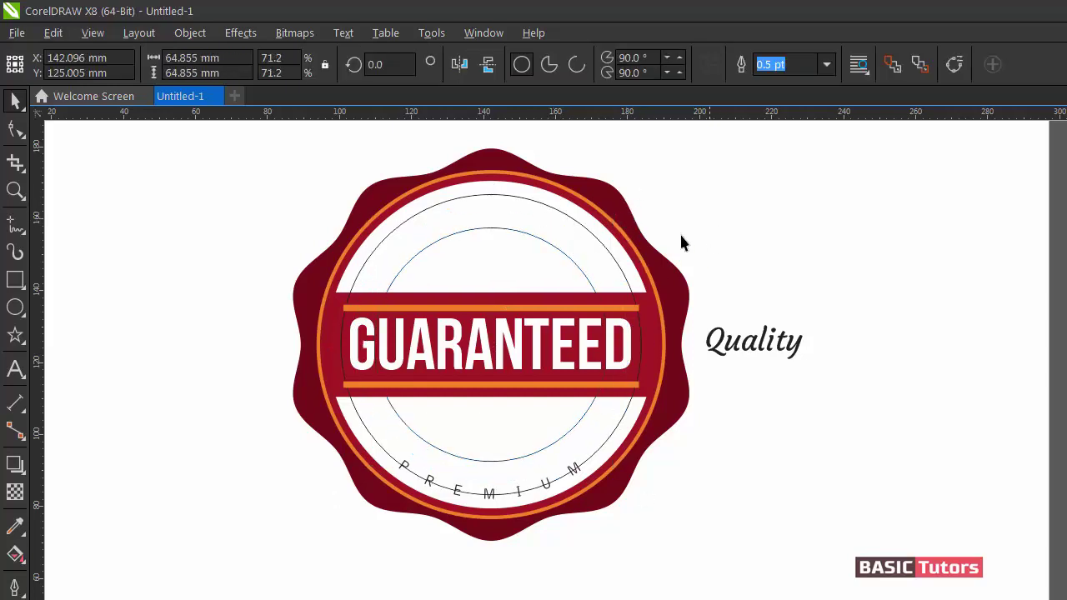
left_click(680, 232)
Step: Open the outer thin circle into a short arc beside the P of PREMIUM, spanning about 207° to 224°
left_click(608, 255)
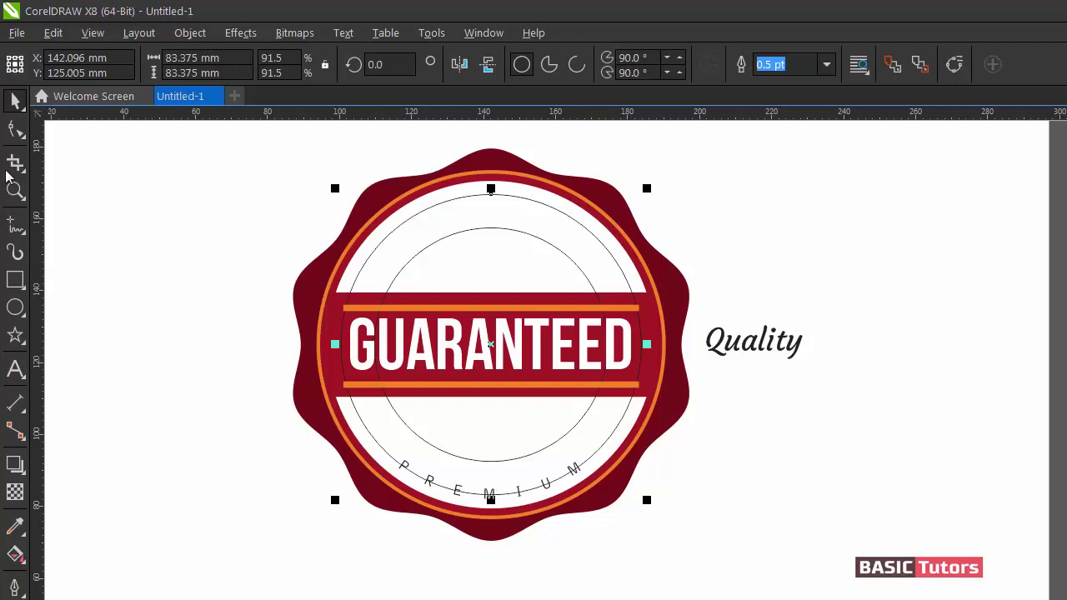
left_click(15, 129)
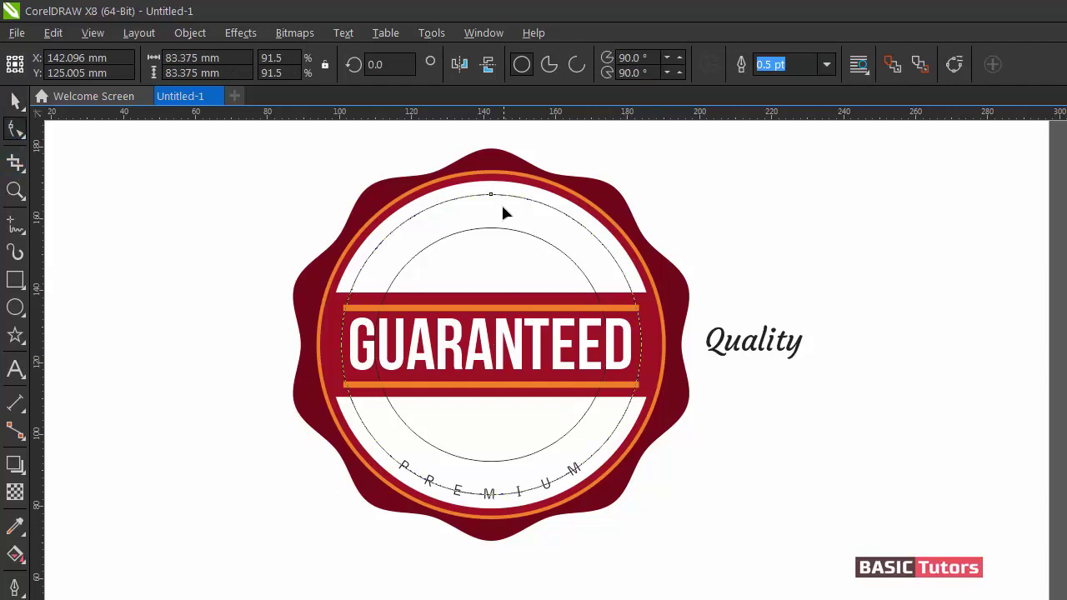
left_click_drag(492, 196, 371, 485)
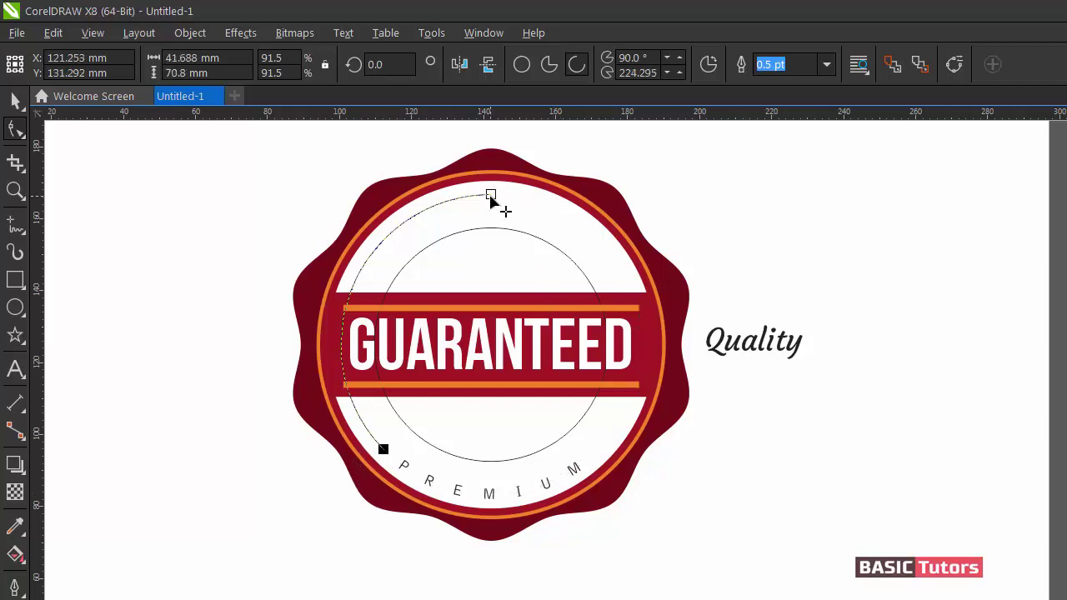
left_click_drag(490, 198, 293, 457)
key("space")
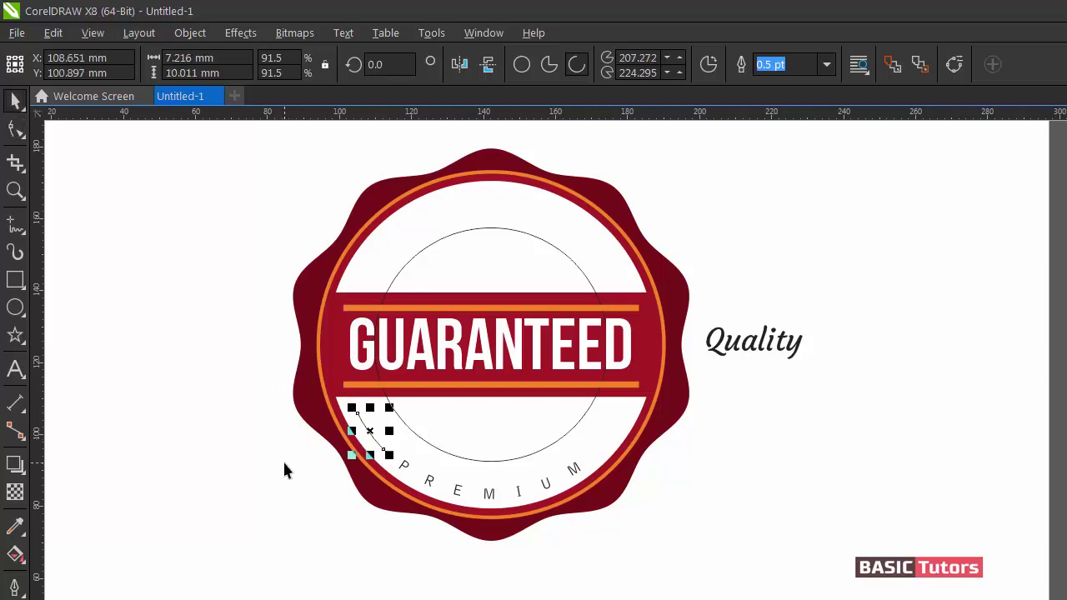
Step: Duplicate the short arc in place and reshape the copy into an arc beside the M of PREMIUM, about 310° to 334°
key("space")
key("space")
left_click(369, 429)
left_click(369, 429)
left_click(370, 429)
left_click(15, 128)
left_click_drag(356, 412, 594, 467)
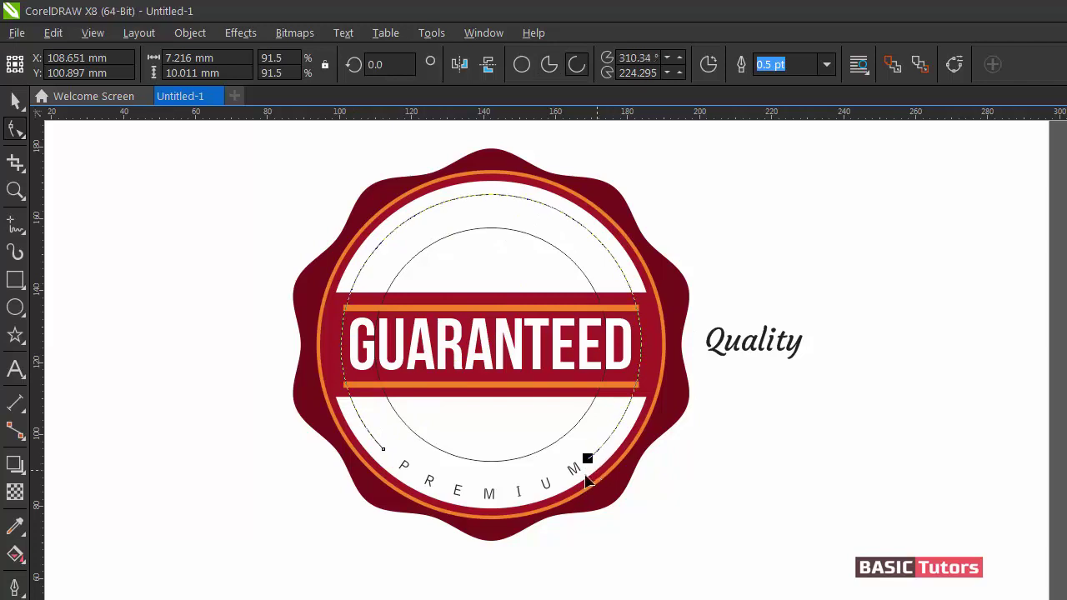
left_click_drag(385, 450, 658, 427)
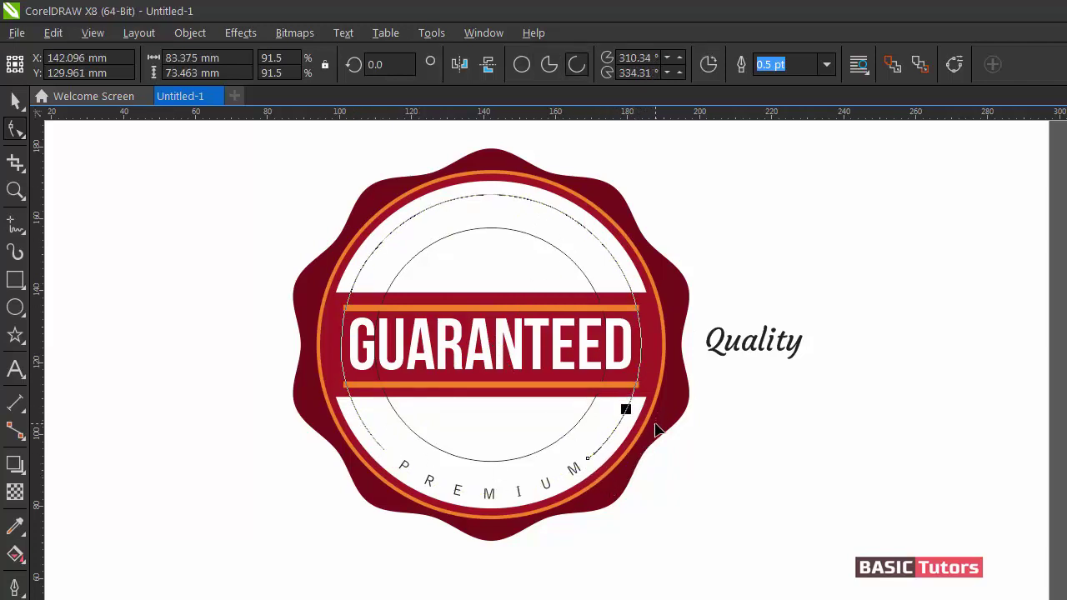
key("space")
key("Escape")
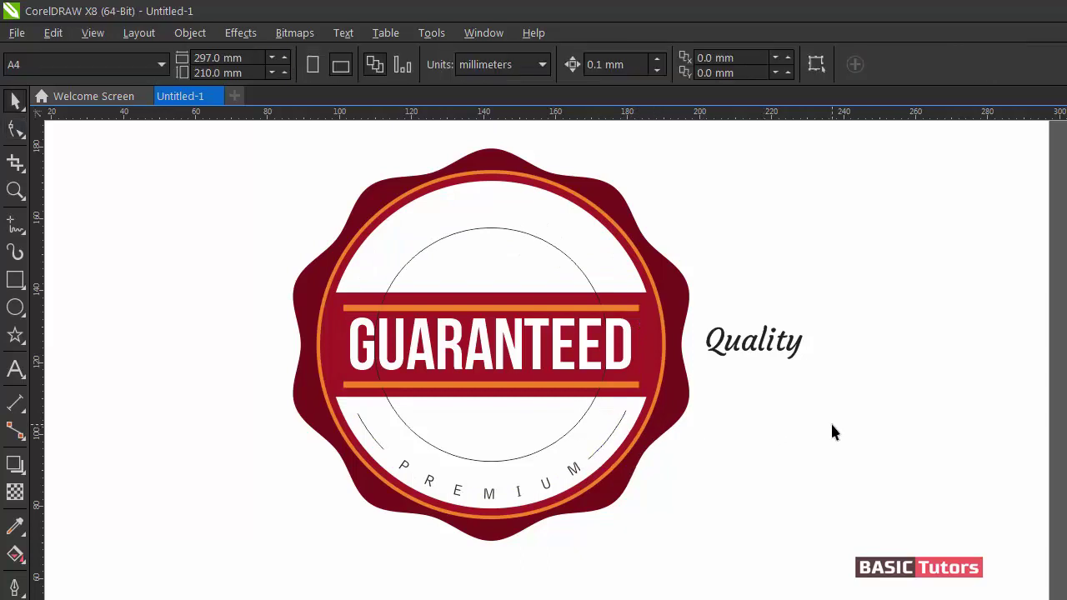
Step: Set the outline width of both short arcs flanking PREMIUM to 1 pt
left_click(608, 442)
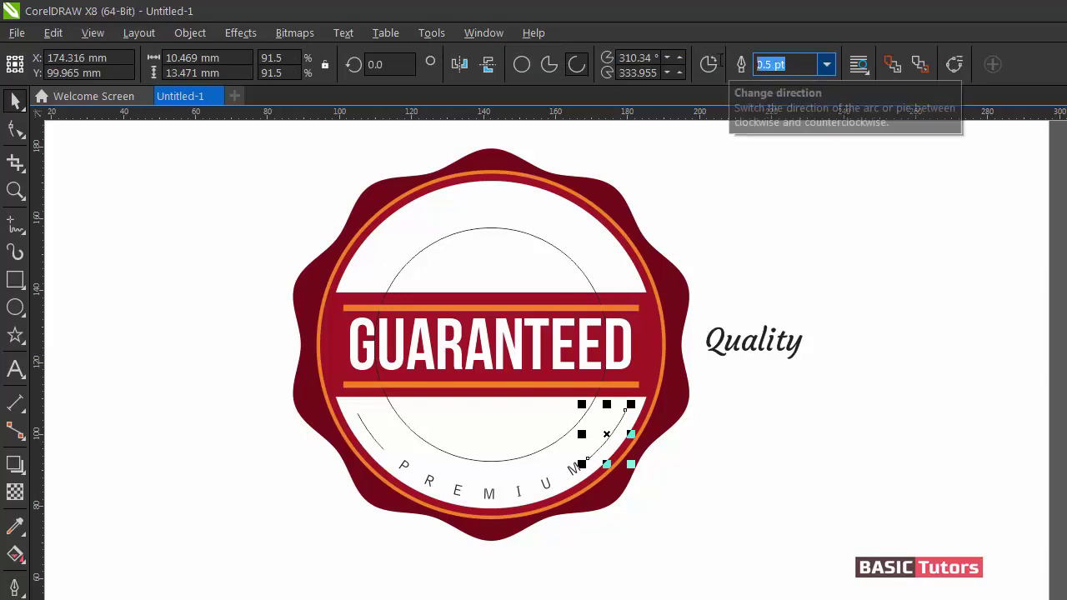
type("1")
key("Return")
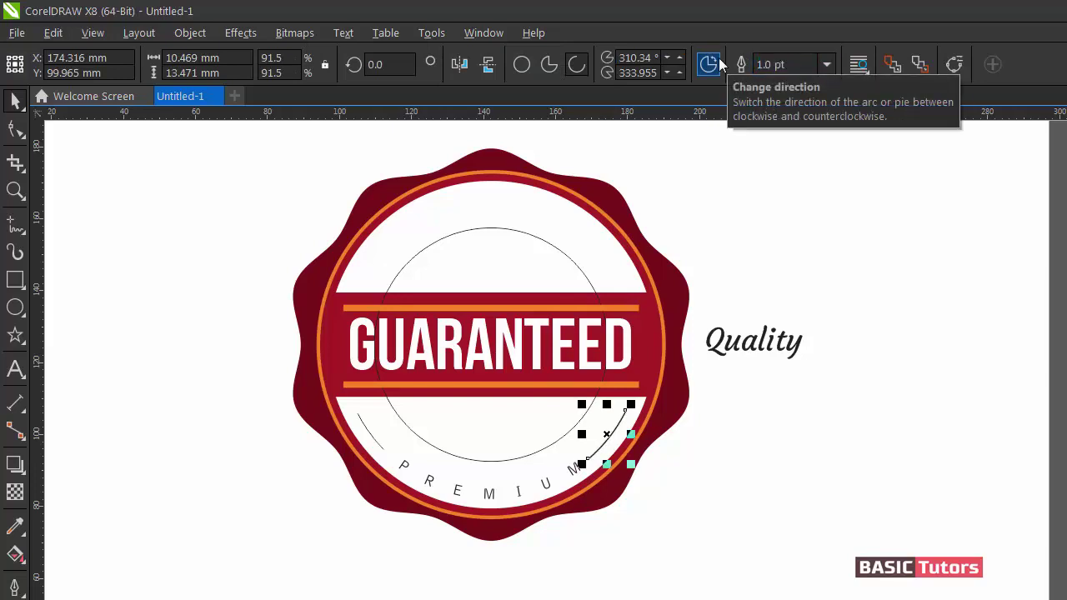
left_click(379, 450)
left_click(783, 64)
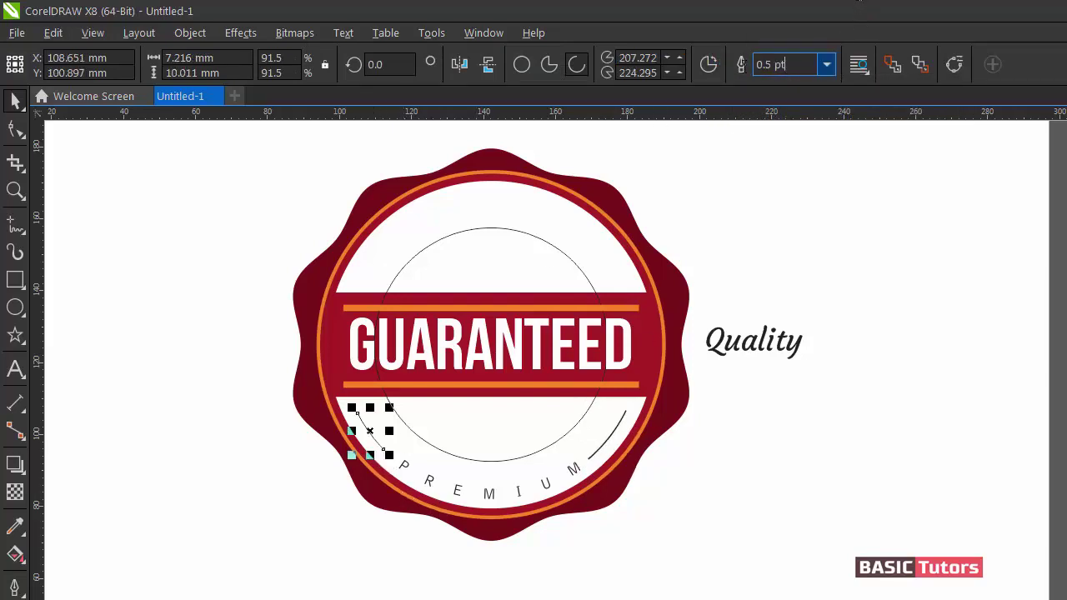
type("1")
key("Return")
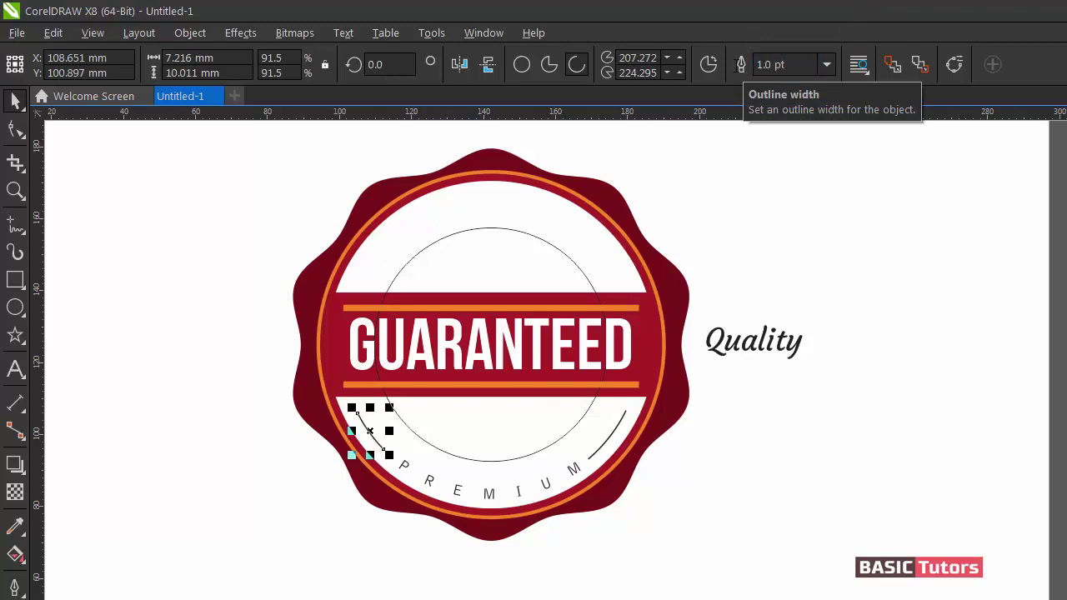
left_click(762, 458)
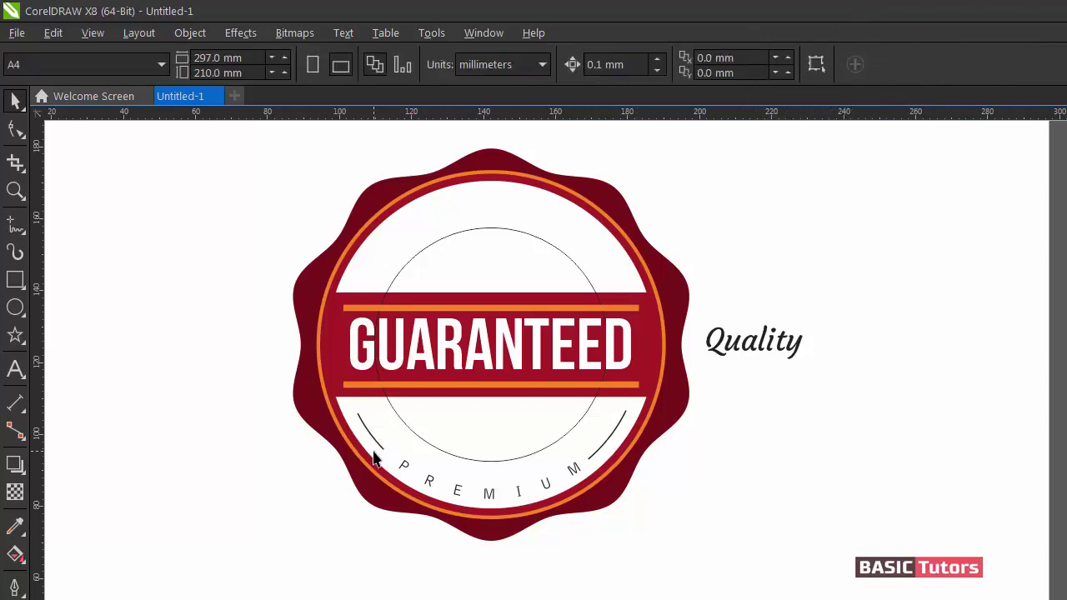
Step: Extend the lower end of the arc beside the P slightly towards the letter, to about 227°
left_click(376, 436)
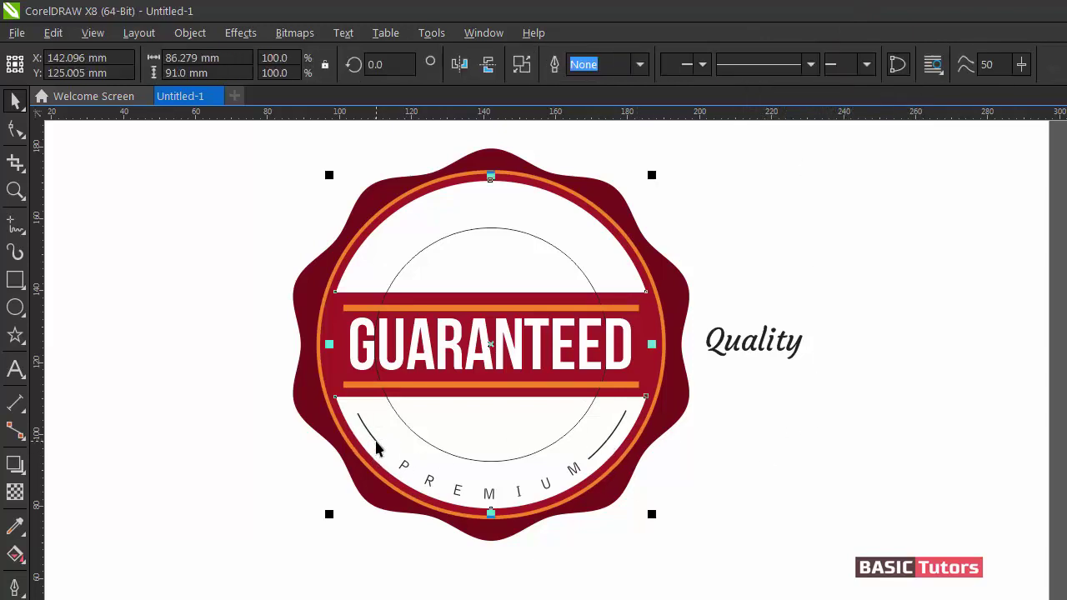
left_click(374, 437)
left_click(15, 130)
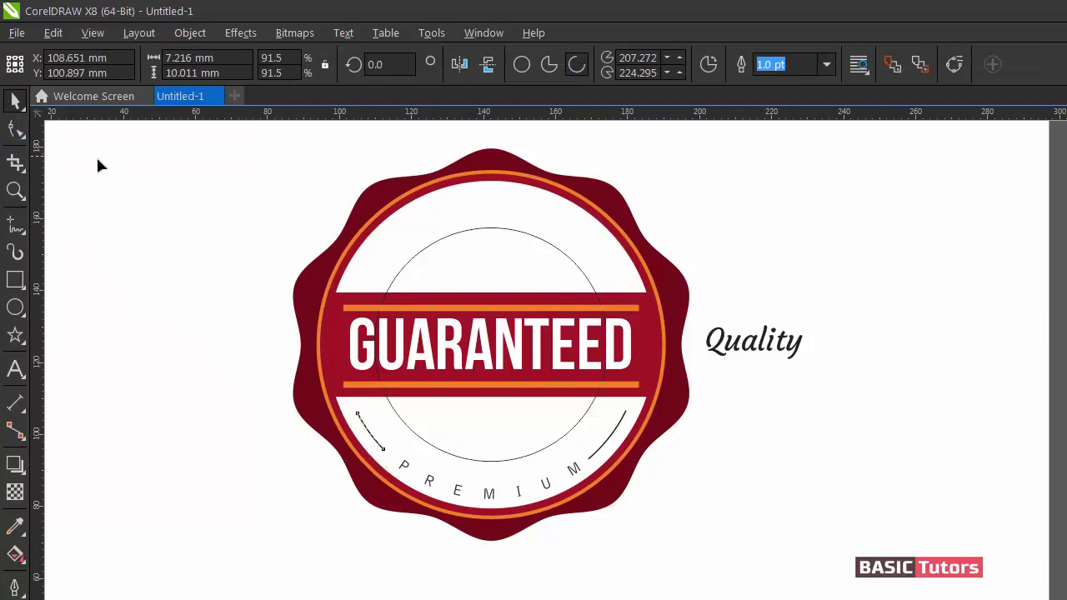
left_click_drag(384, 455, 393, 469)
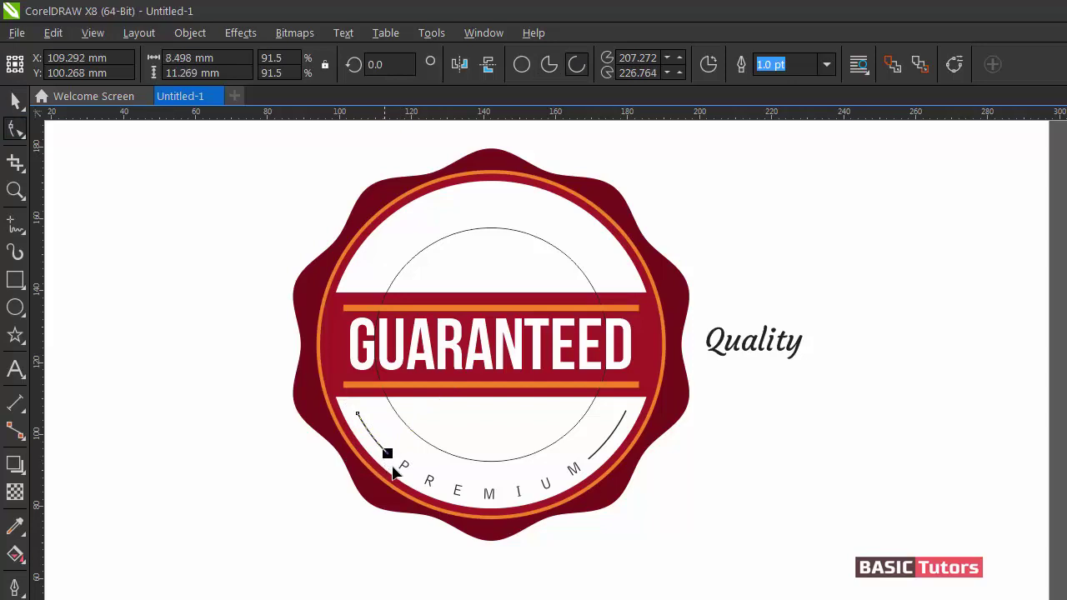
key("space")
left_click(833, 481)
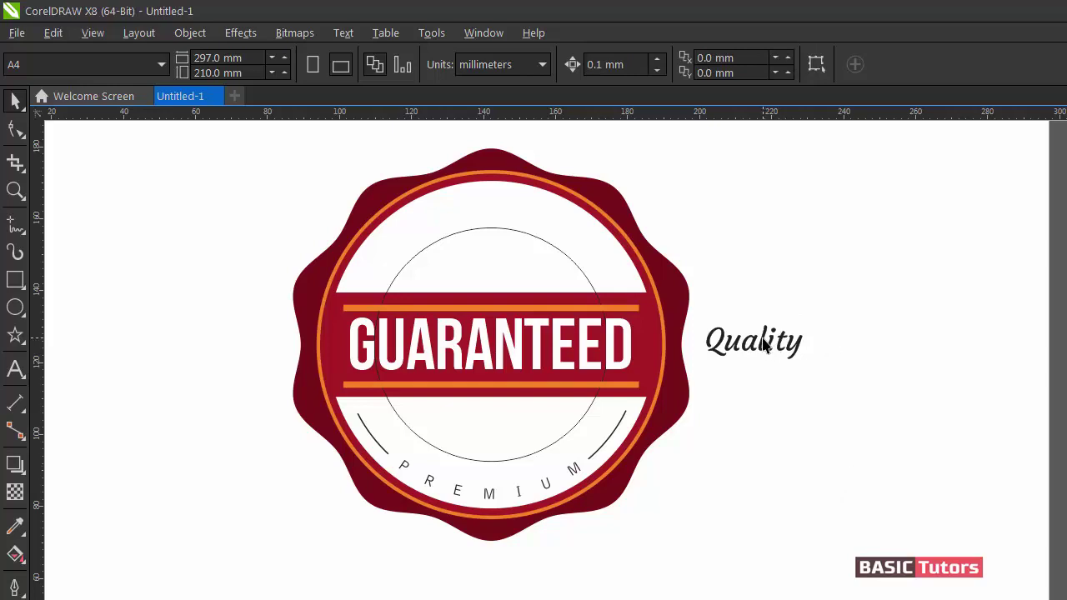
Step: Move the Quality text into the upper white segment and fill it with the red sampled from the badge's inner disc
left_click_drag(764, 345, 516, 228)
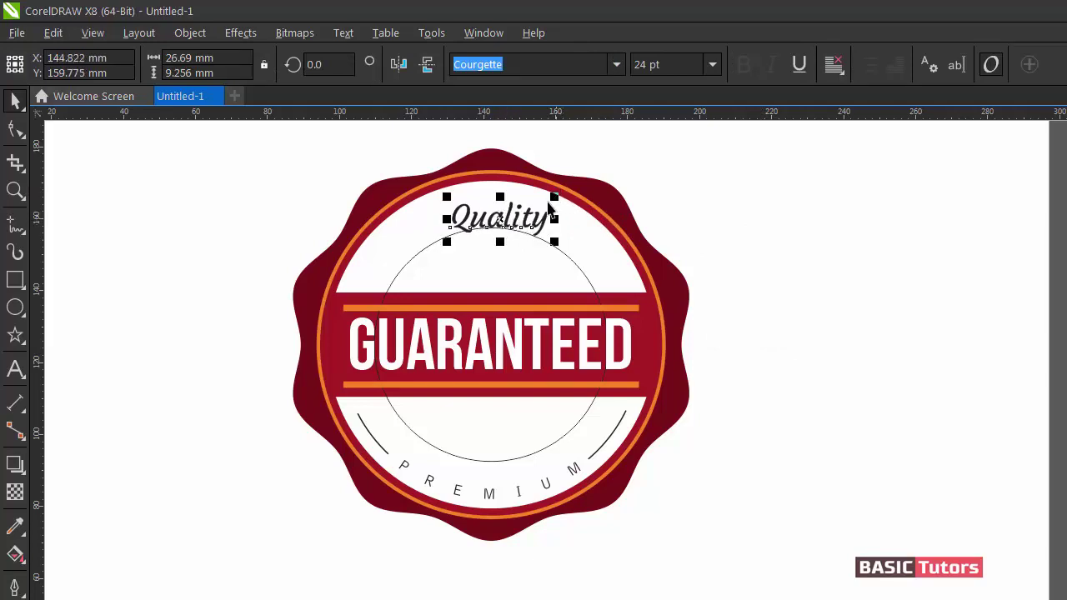
left_click(15, 527)
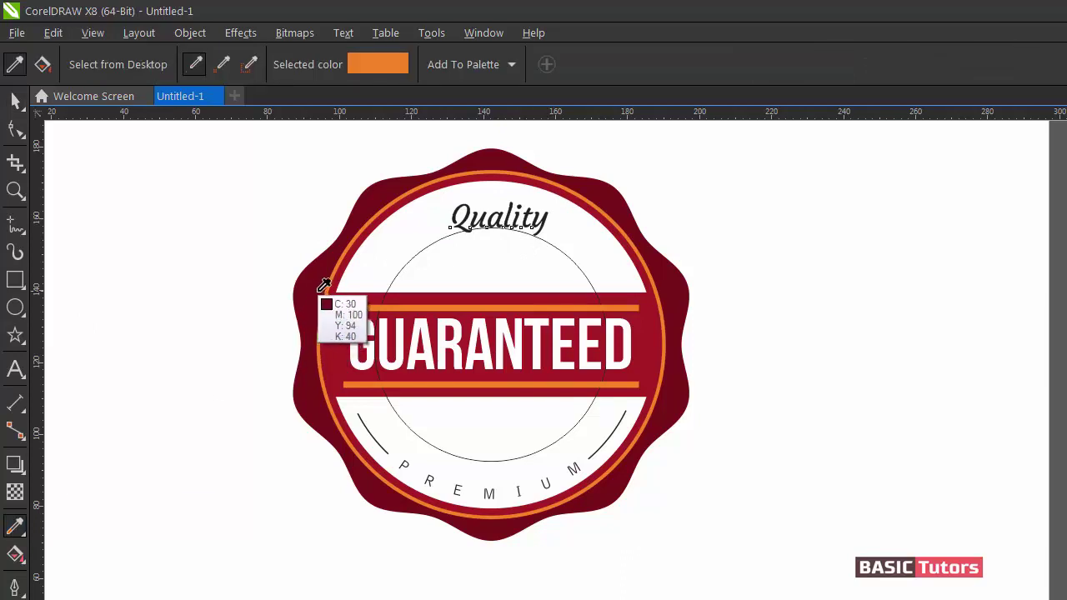
left_click(334, 302)
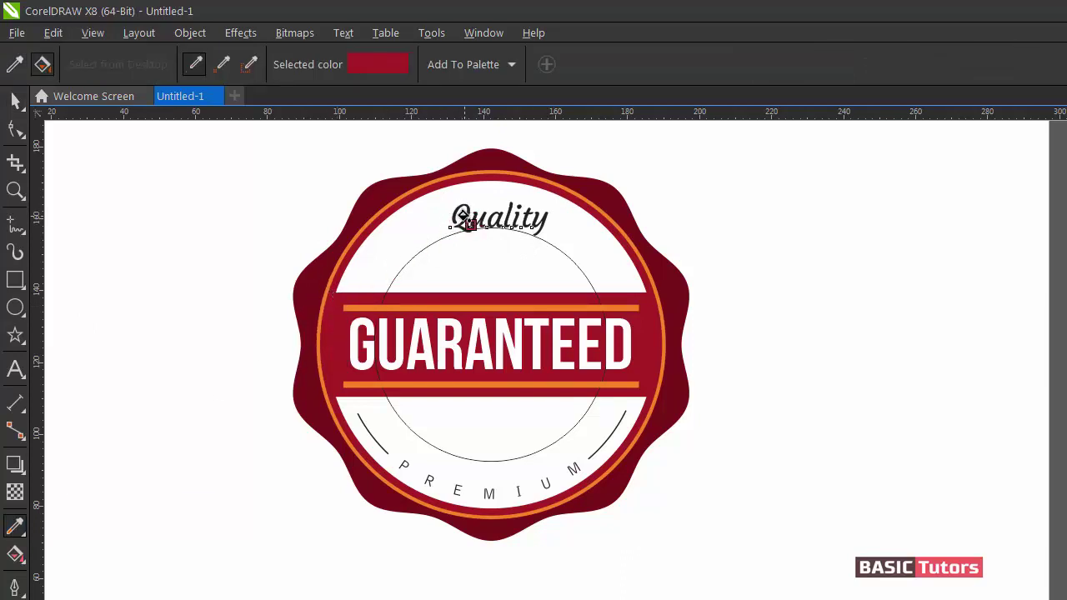
left_click(456, 212)
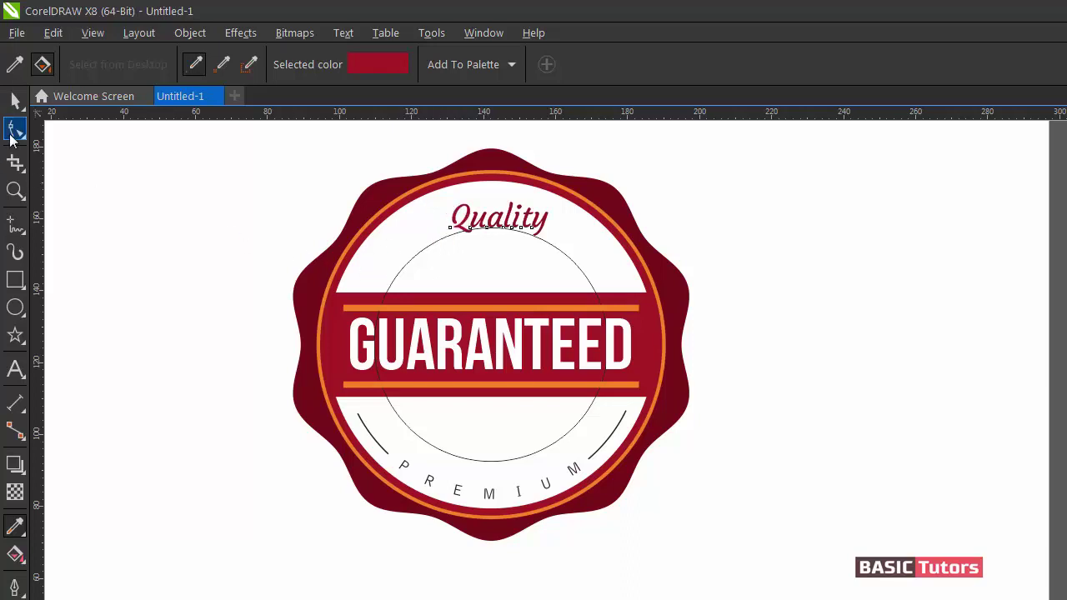
left_click(15, 100)
left_click(161, 215)
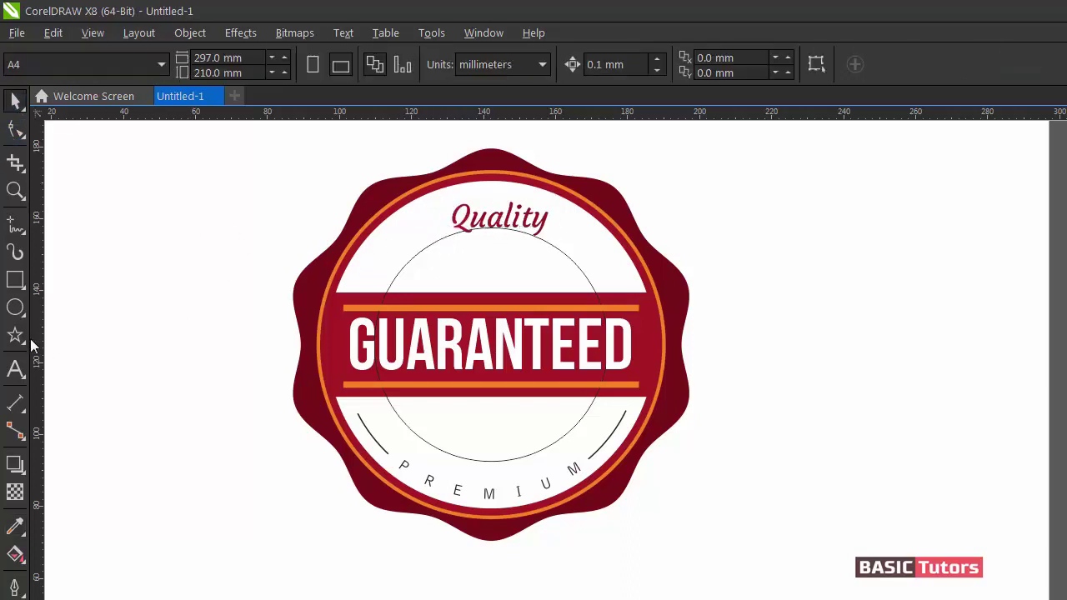
Step: Add the text 100% beside the badge and set its font size to 36 pt
left_click(15, 368)
left_click(173, 270)
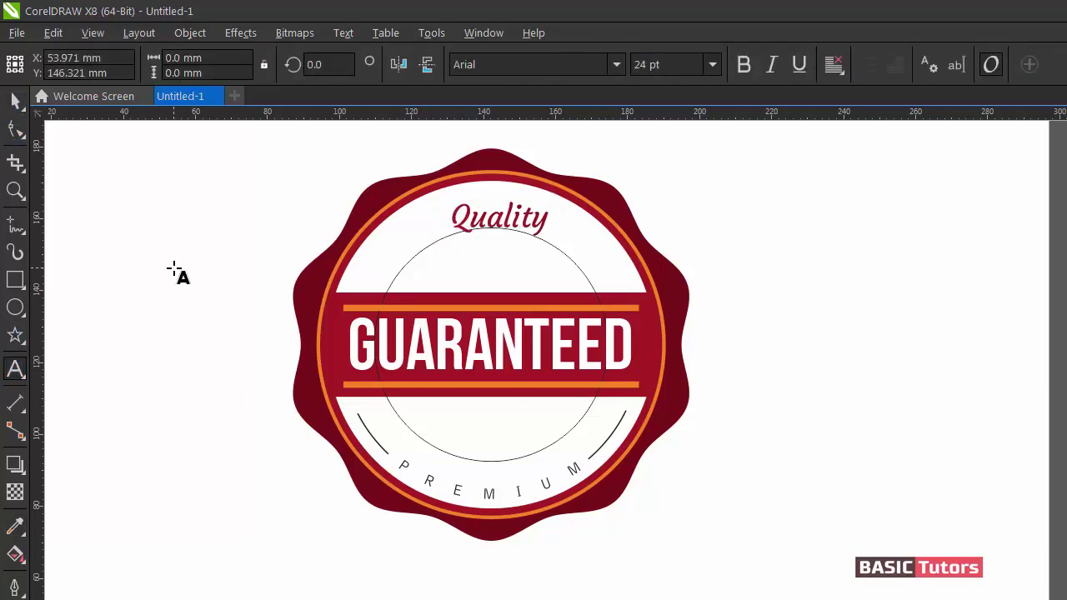
type("100%")
key("ctrl+space")
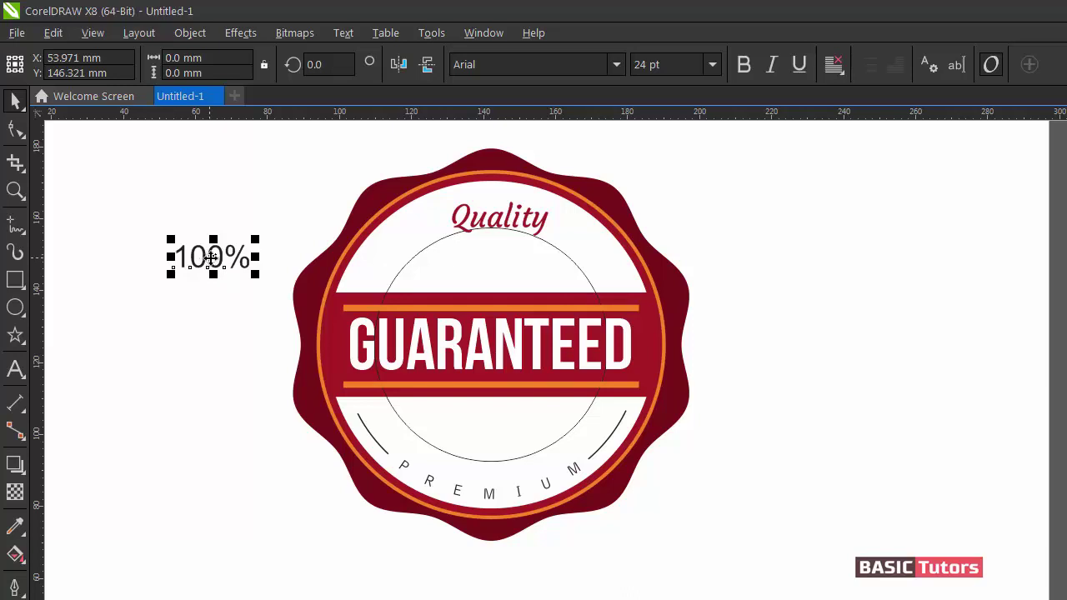
left_click(696, 65)
type("36")
key("Return")
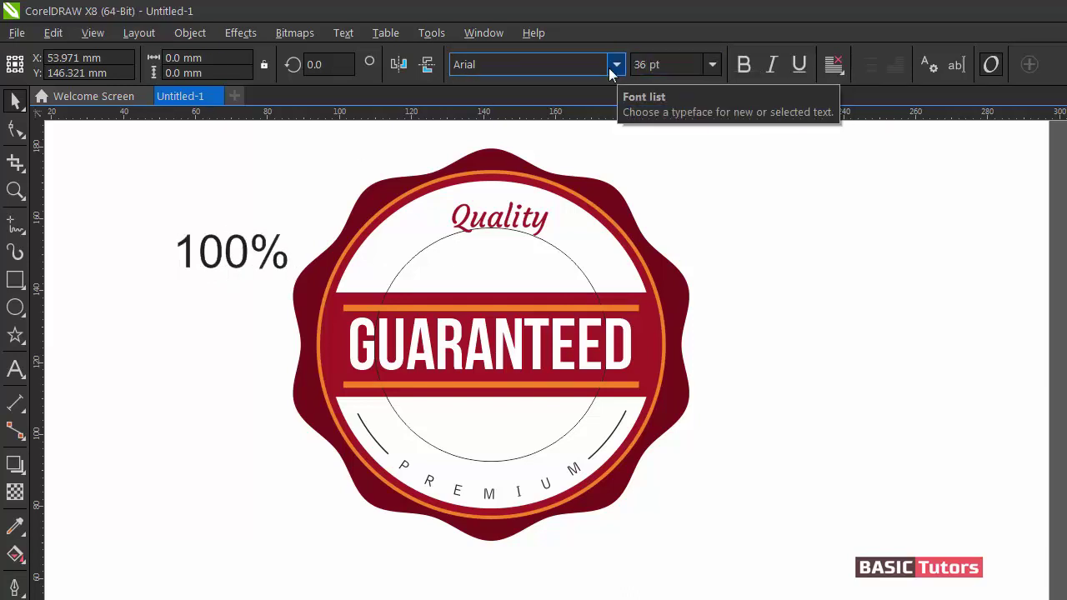
Step: Align the 100% text to the centre of the badge and move it down between the GUARANTEED band and PREMIUM
left_click(376, 254, "shift")
key("c")
key("e")
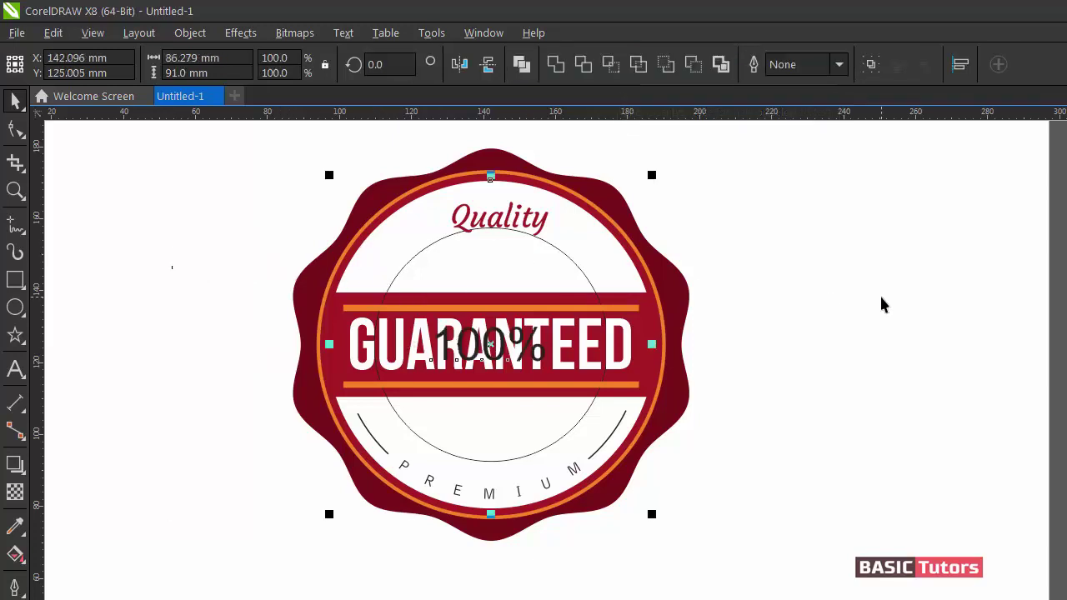
left_click(884, 304)
left_click(500, 349)
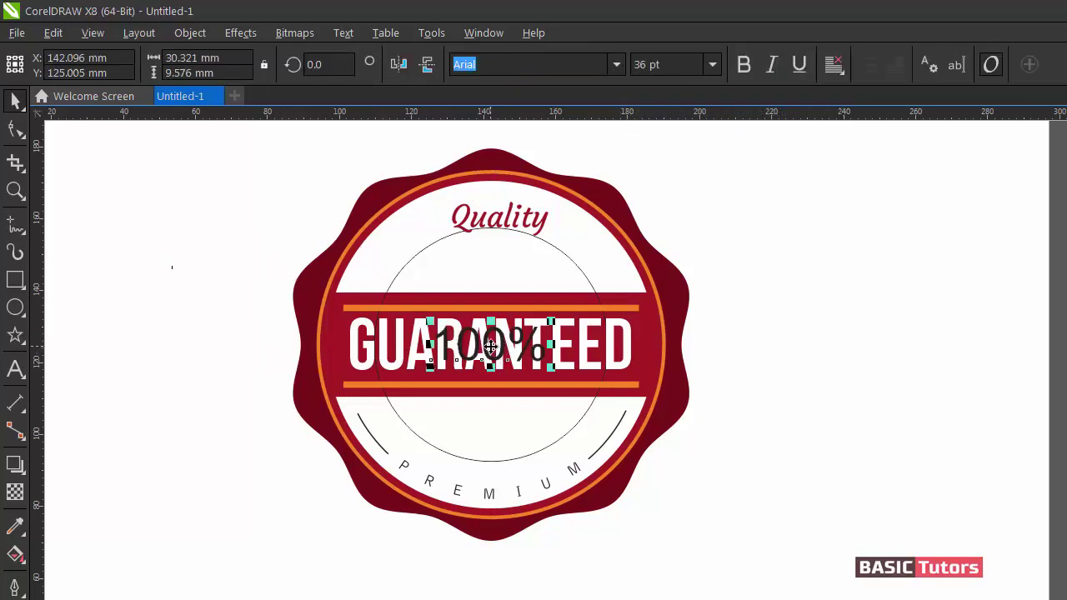
left_click_drag(492, 351, 488, 433)
left_click(937, 338)
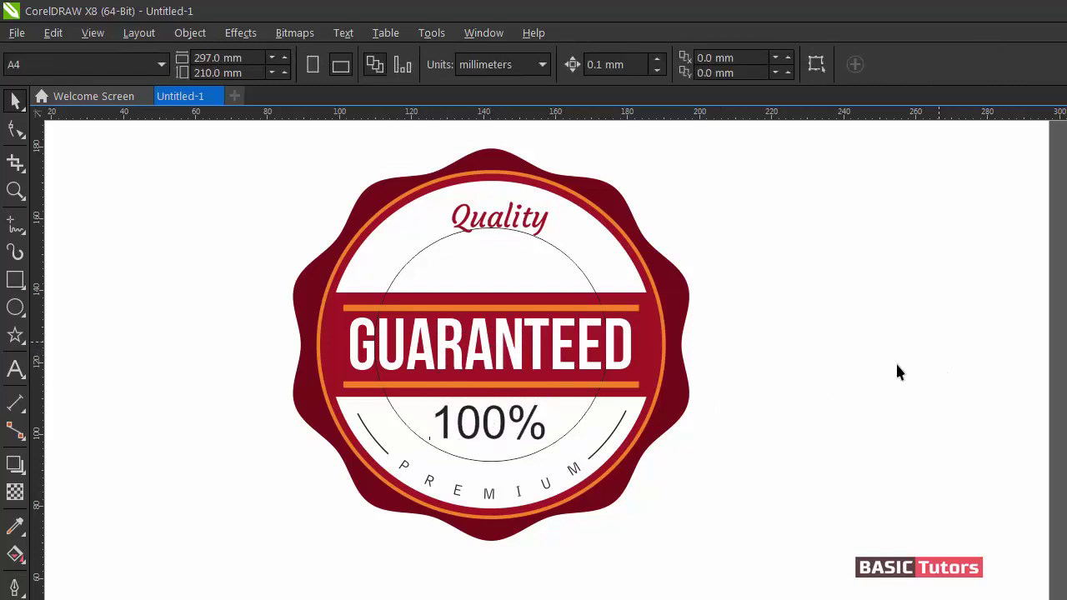
Step: Draw a horizontal line about 28.5 mm long directly under 100% and set its outline width to 2.5 pt
left_click(13, 234)
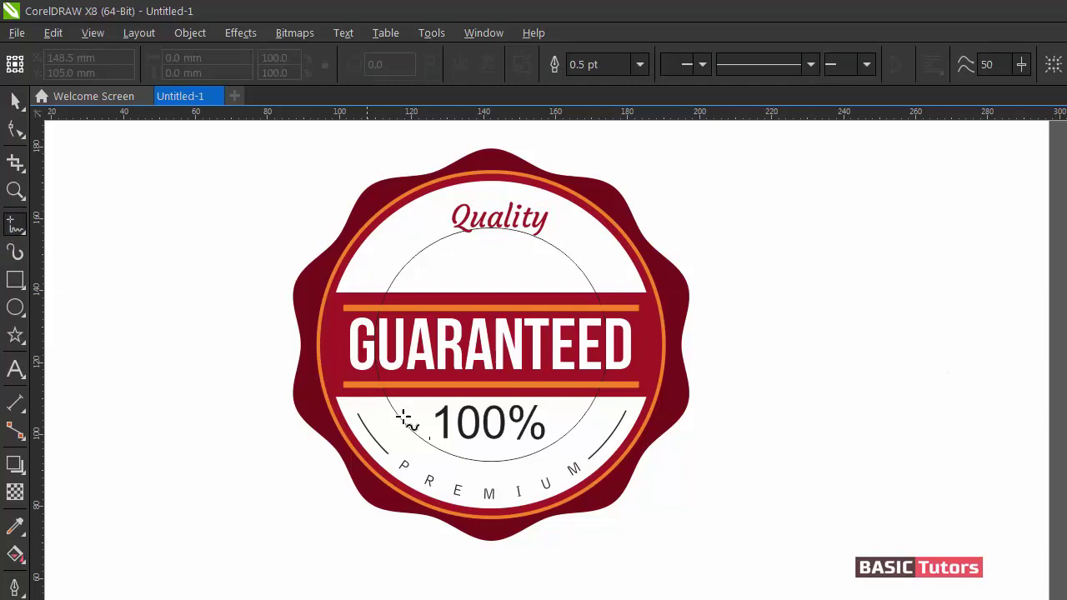
left_click(438, 443)
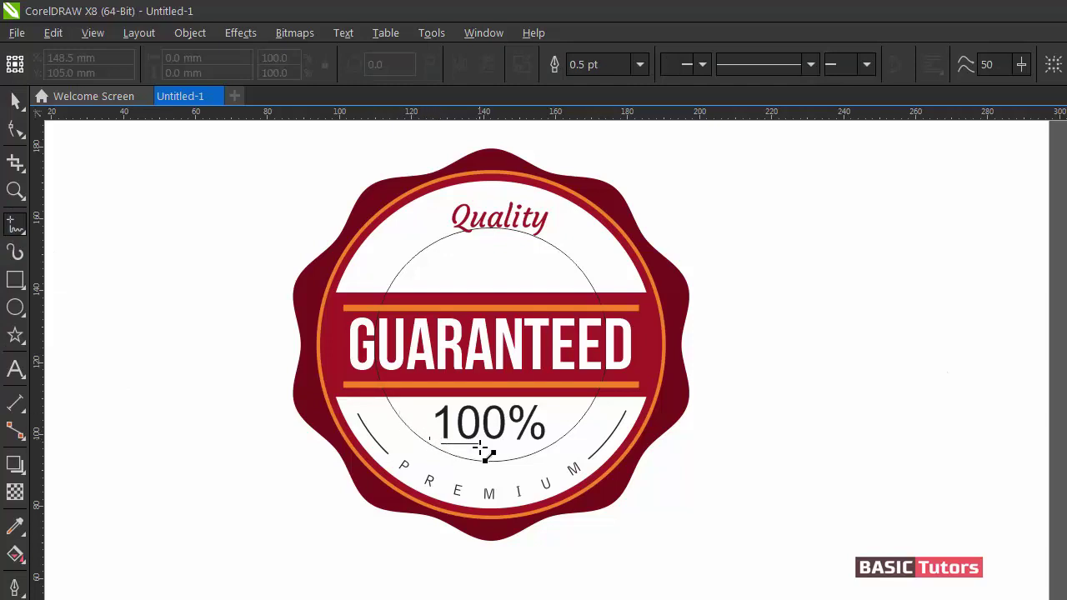
left_click(547, 443)
left_click(588, 64)
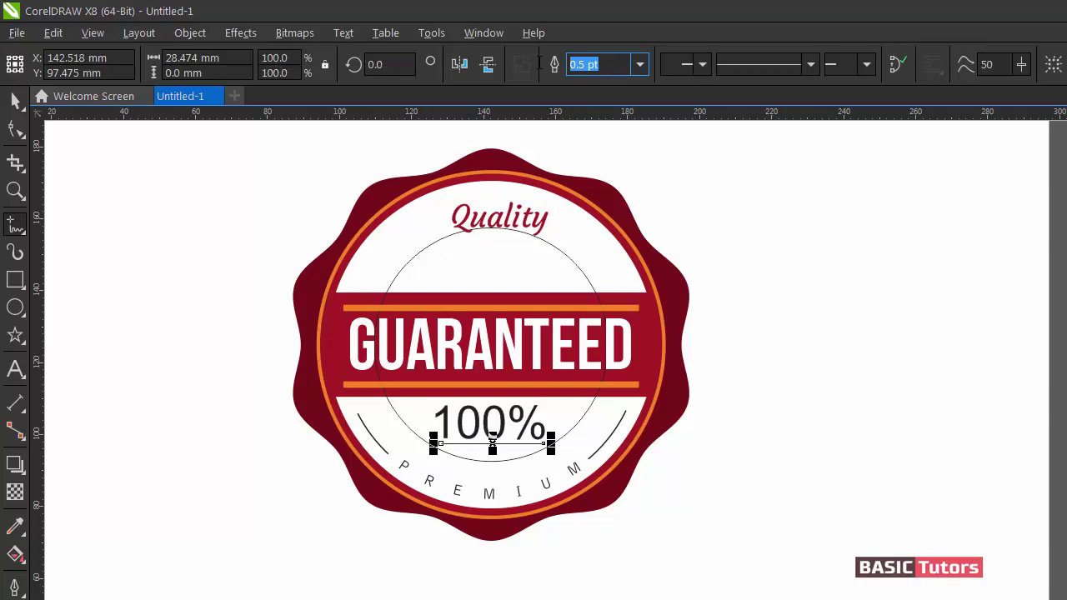
type("2")
key("Return")
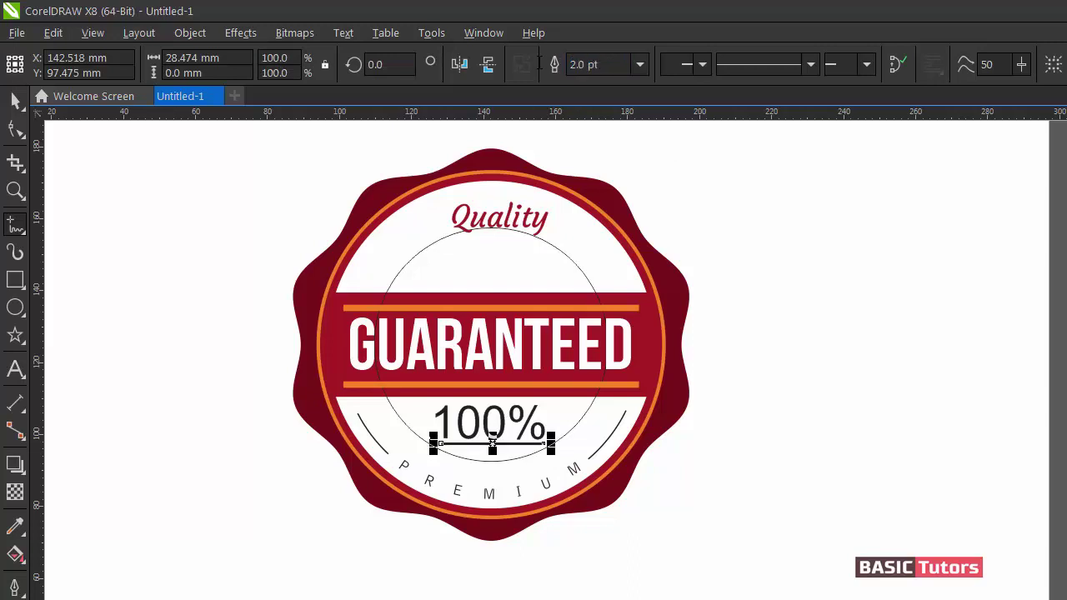
left_click(592, 65)
type("2.5")
key("Return")
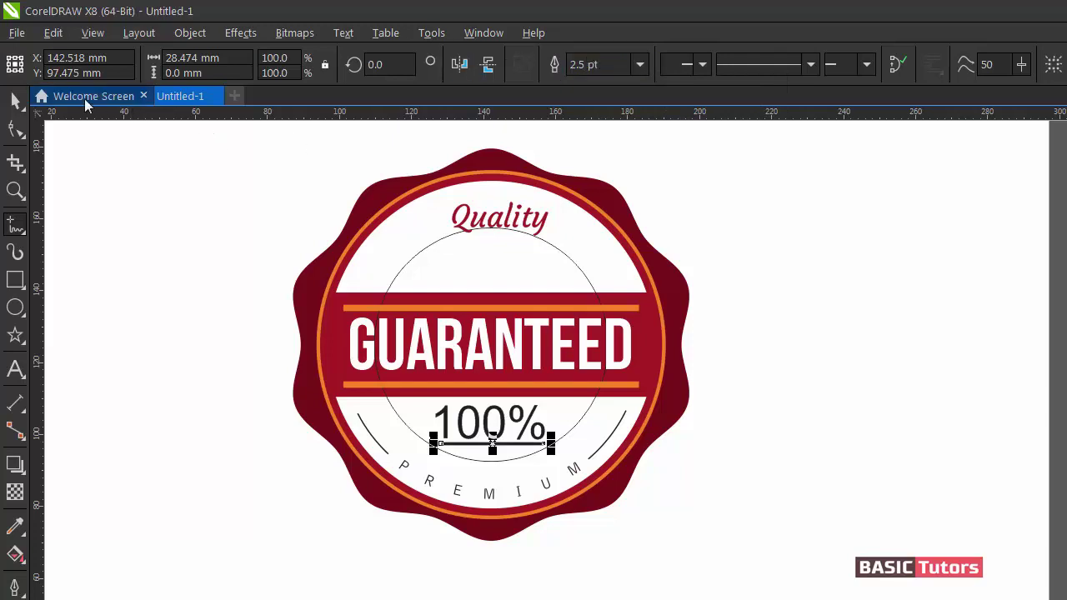
left_click(15, 100)
left_click(135, 249)
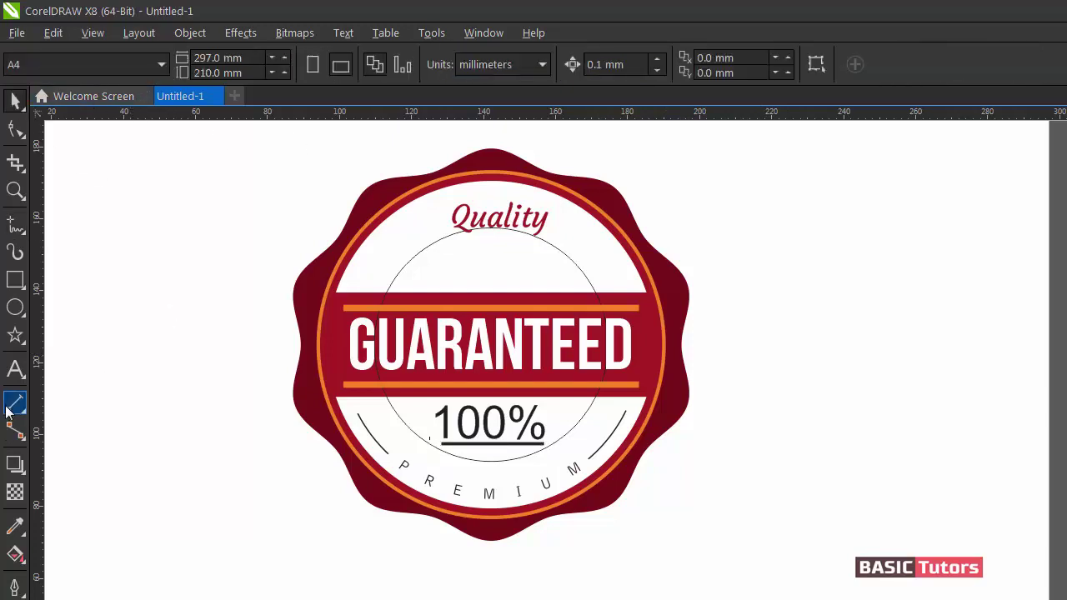
Step: Try to fill the Quality text with the dark maroon sampled from the badge's wavy outer shape
left_click(15, 525)
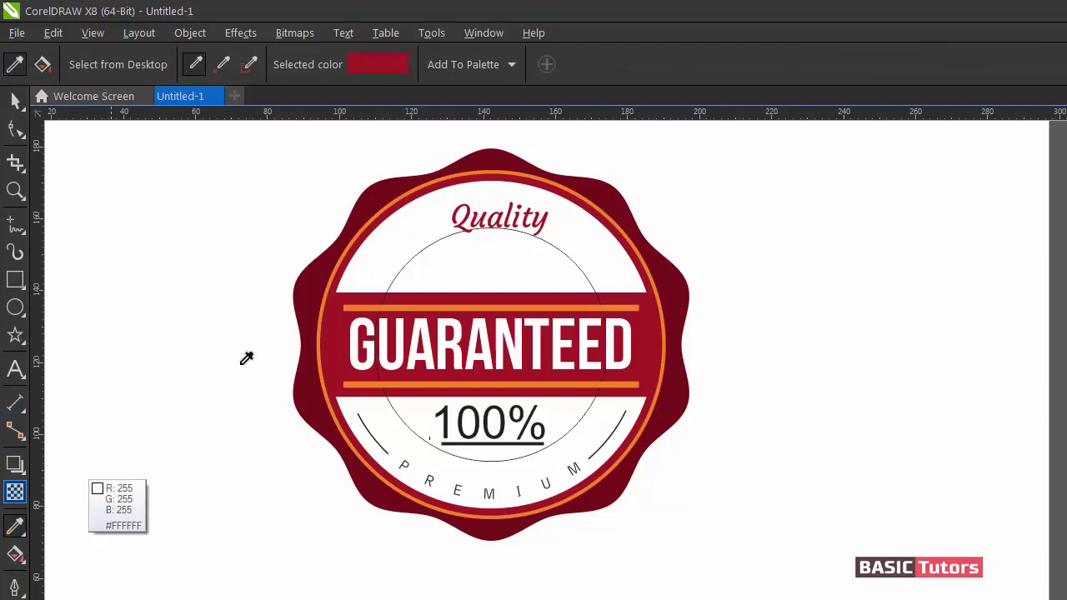
left_click(304, 296)
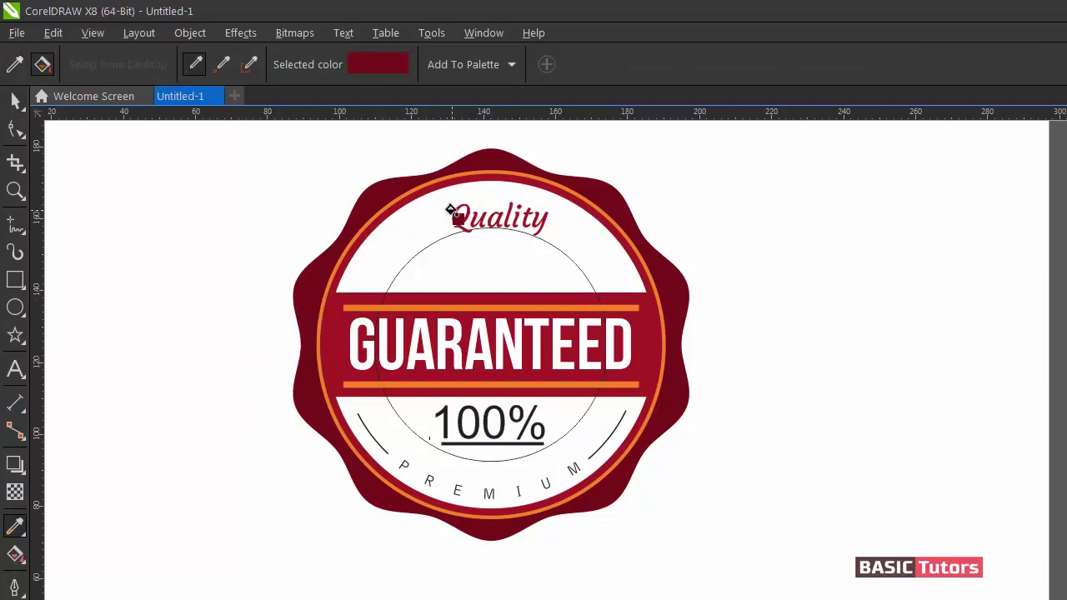
left_click(452, 211)
key("ctrl+z")
key("space")
Step: Copy only the fill of the badge's wavy outer shape onto the Quality text
left_click(500, 225)
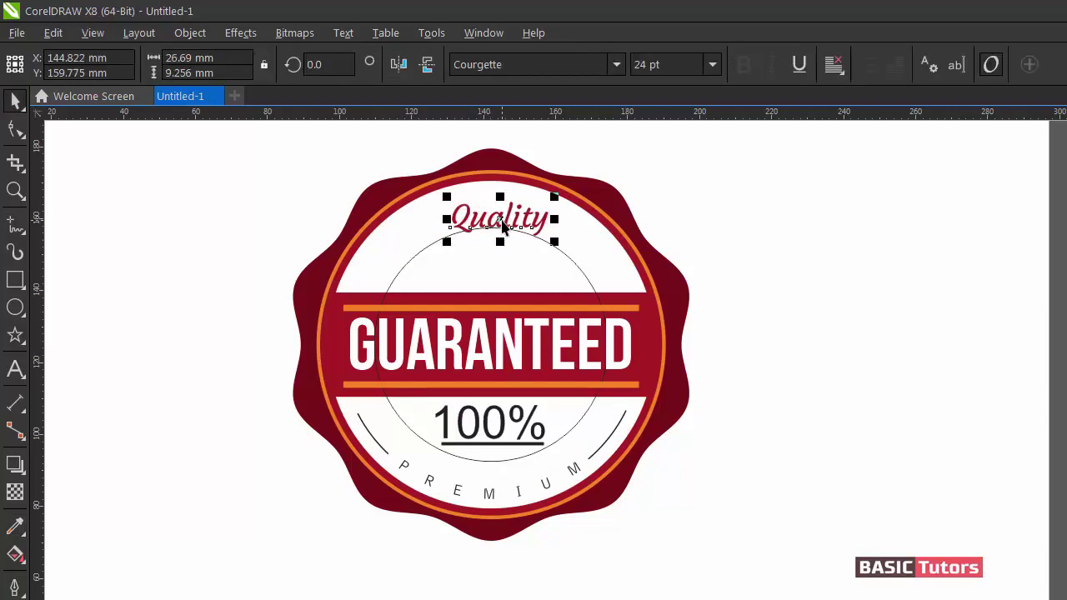
key("ctrl+shift+a")
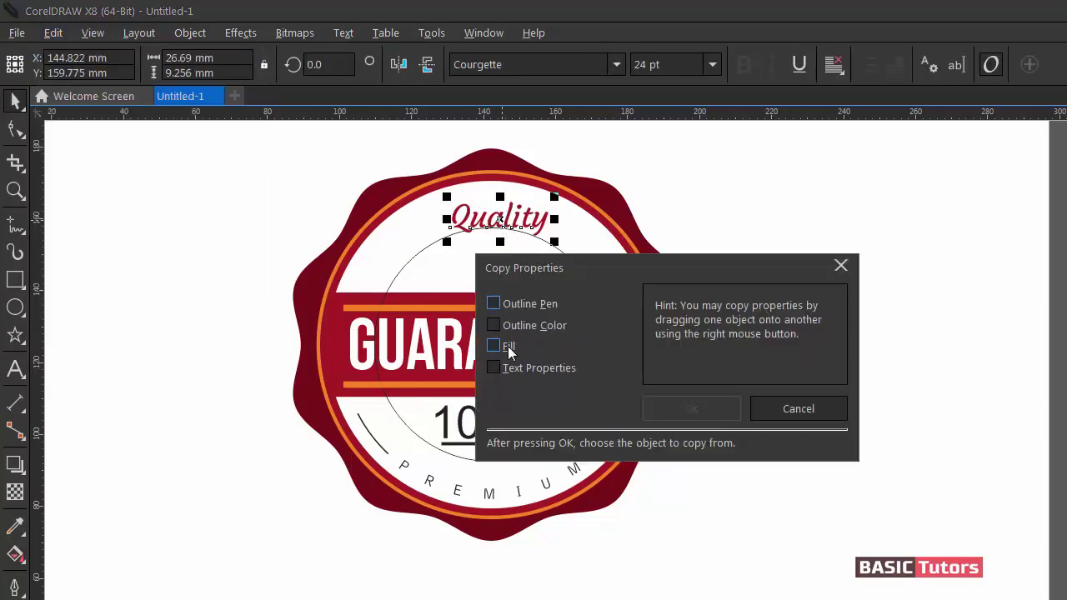
left_click(507, 346)
left_click(702, 411)
left_click(295, 383)
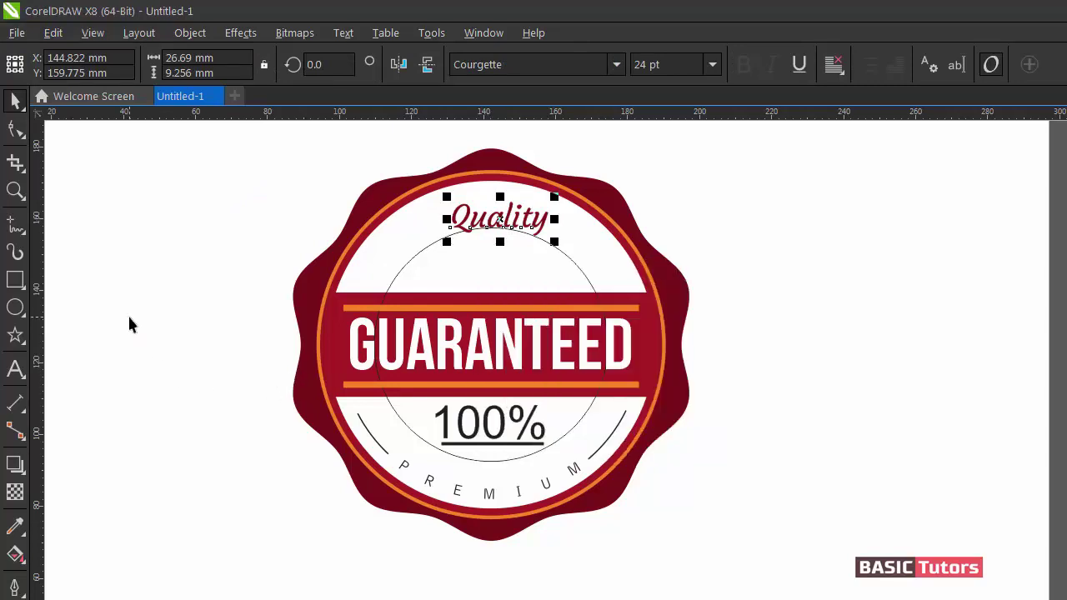
left_click(131, 321)
Step: Copy only the fill of the badge's inner red disc onto the 100% text
left_click(459, 428)
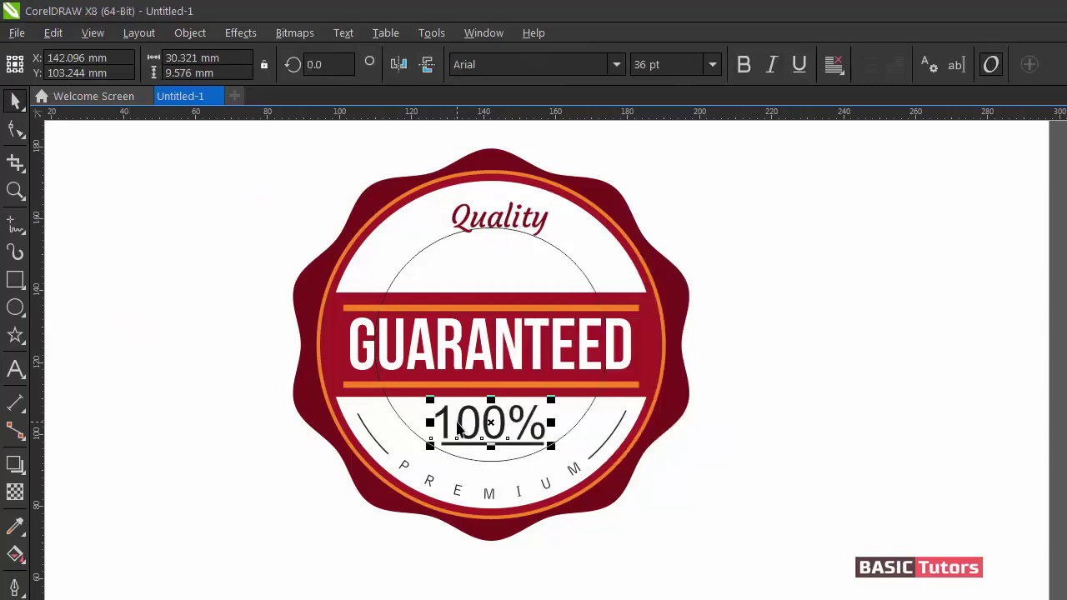
key("alt+e")
left_click(237, 306)
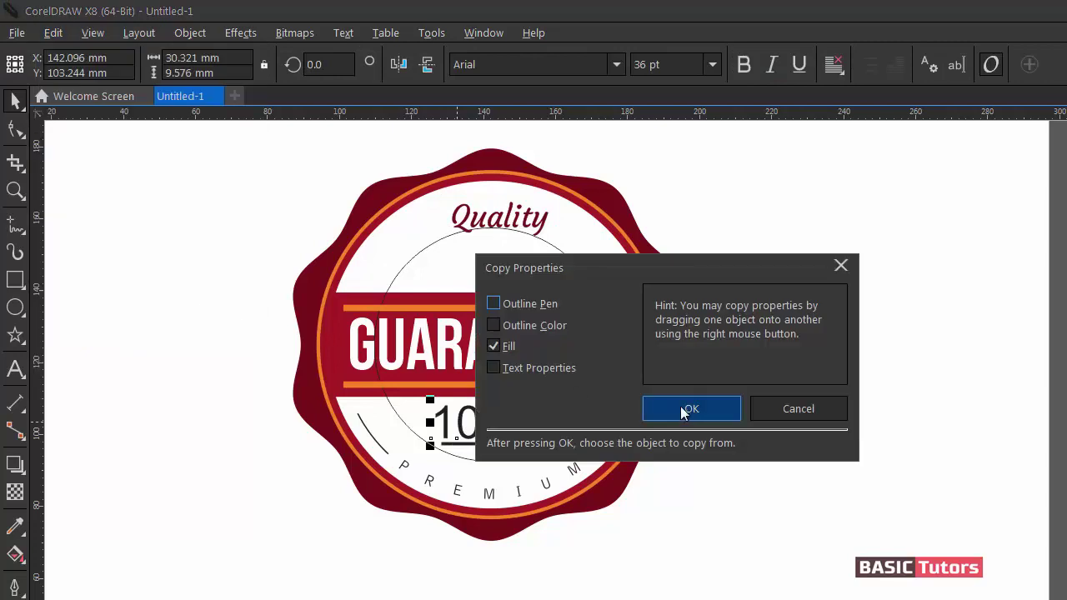
left_click(691, 408)
left_click(322, 386)
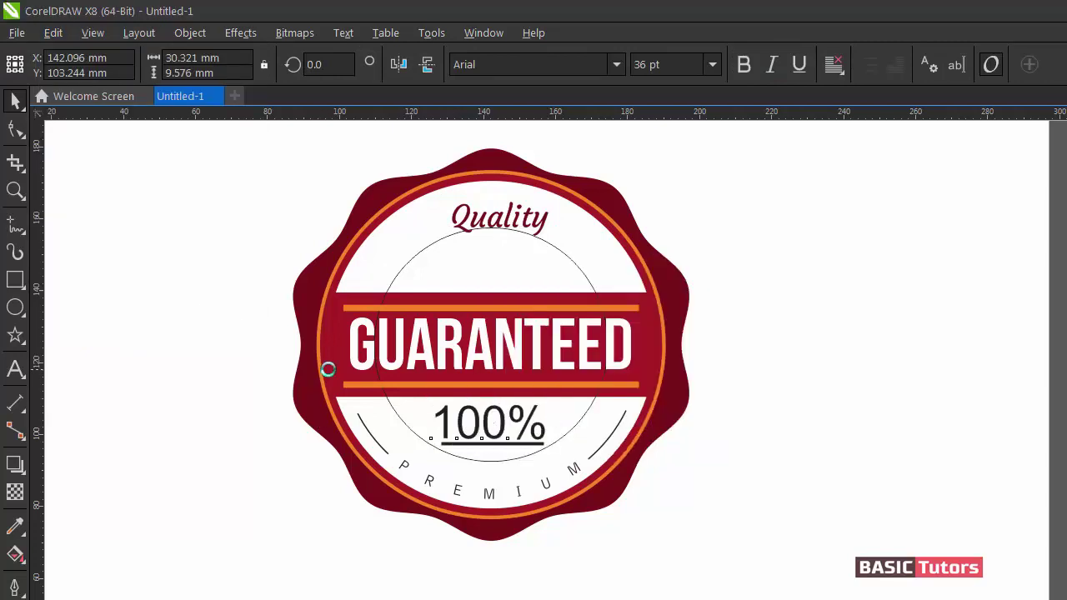
left_click(839, 388)
Step: Colour the line under 100% with the red sampled at the edge of the GUARANTEED band
left_click(534, 450)
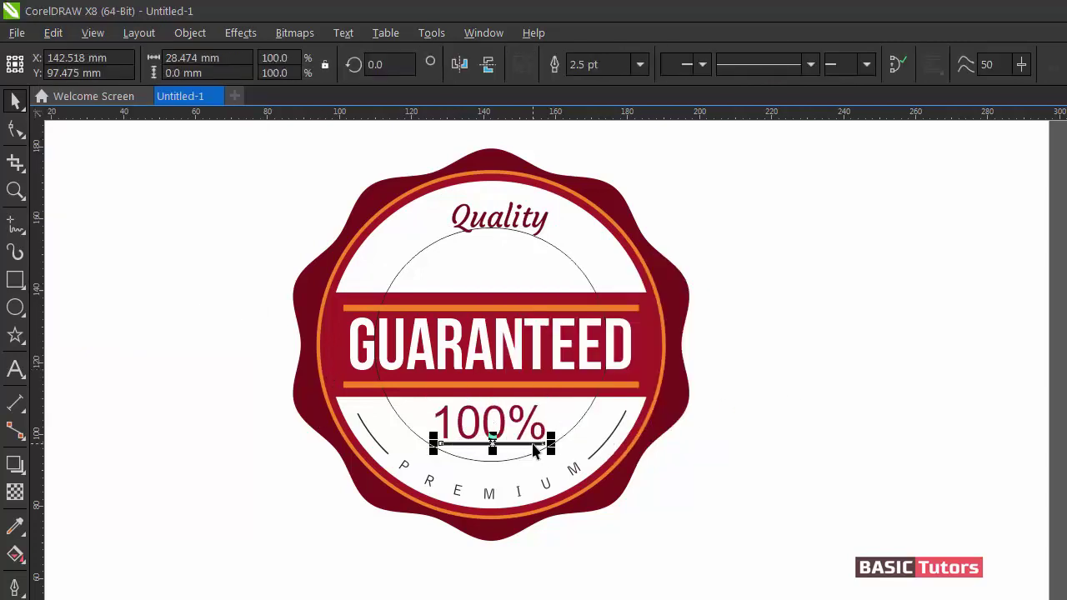
left_click(15, 526)
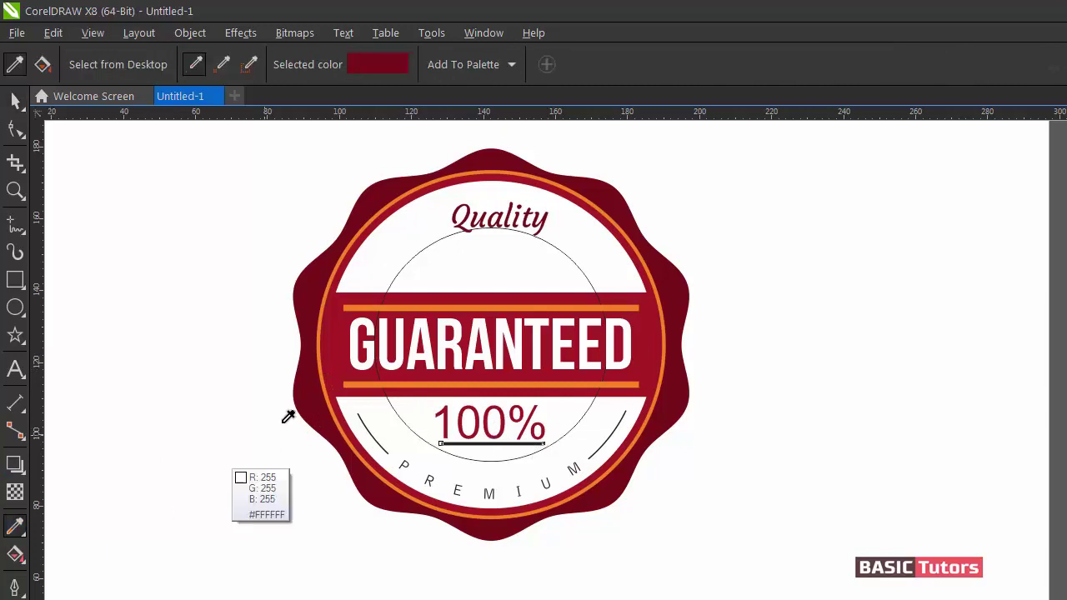
left_click(336, 376)
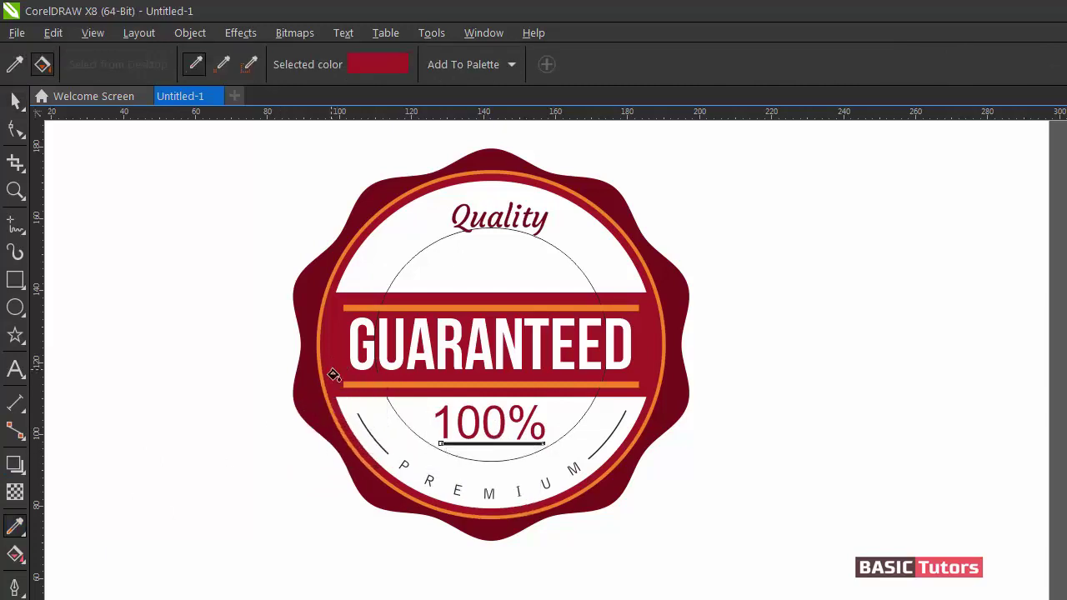
left_click(468, 444)
left_click(15, 100)
left_click(184, 264)
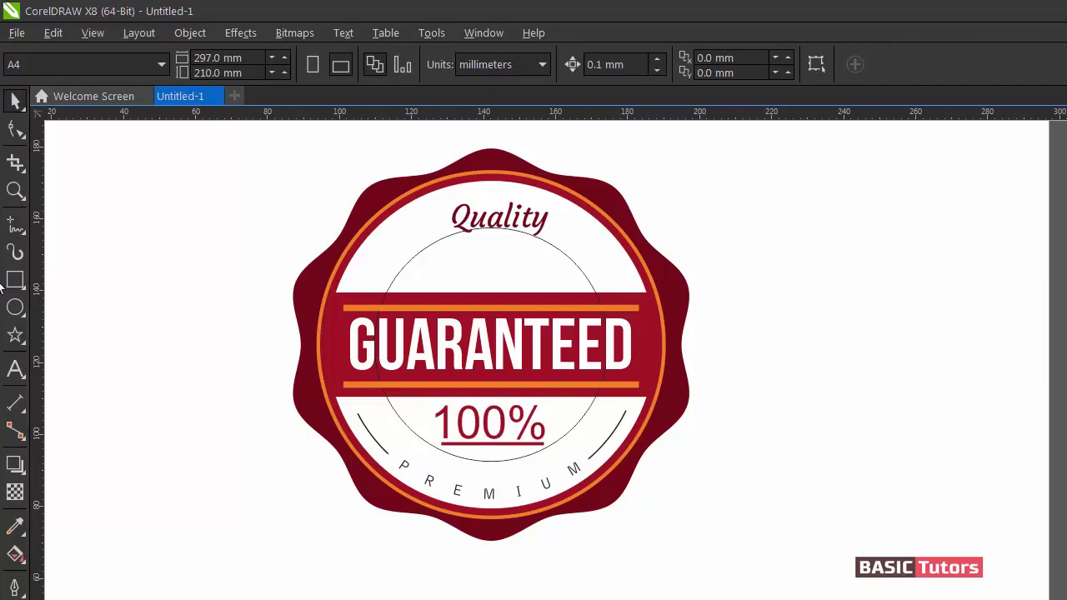
Step: Draw a five-pointed star about 5.5 mm wide and 5.2 mm high in the empty area left of the badge
left_click(13, 337)
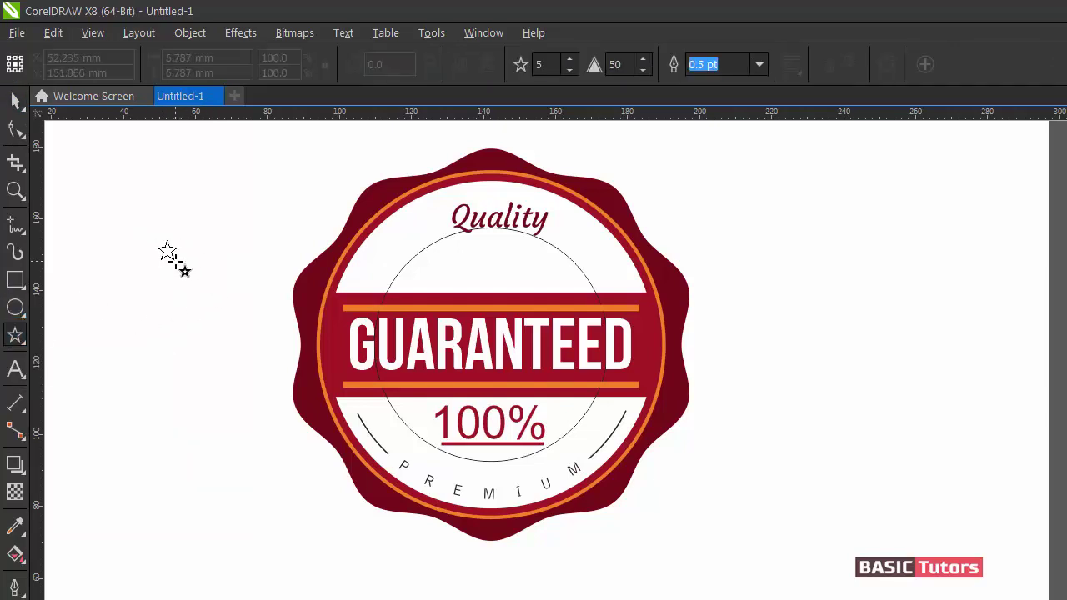
left_click_drag(178, 264, 180, 265)
left_click(15, 101)
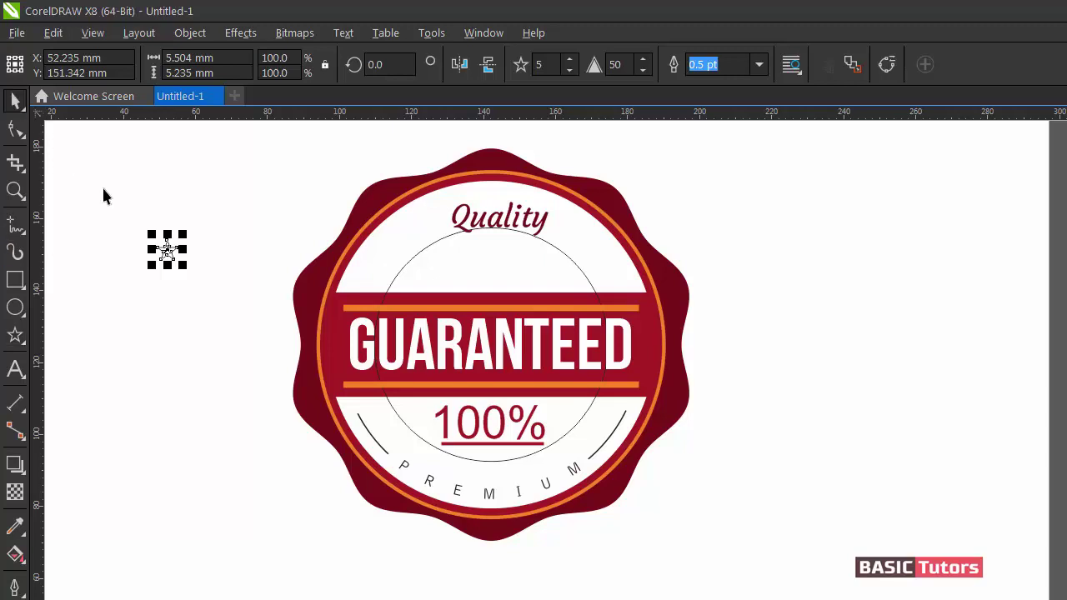
key("space")
Step: Copy the orange fill of the badge's thin ring onto the star and remove the star's outline
key("alt+e")
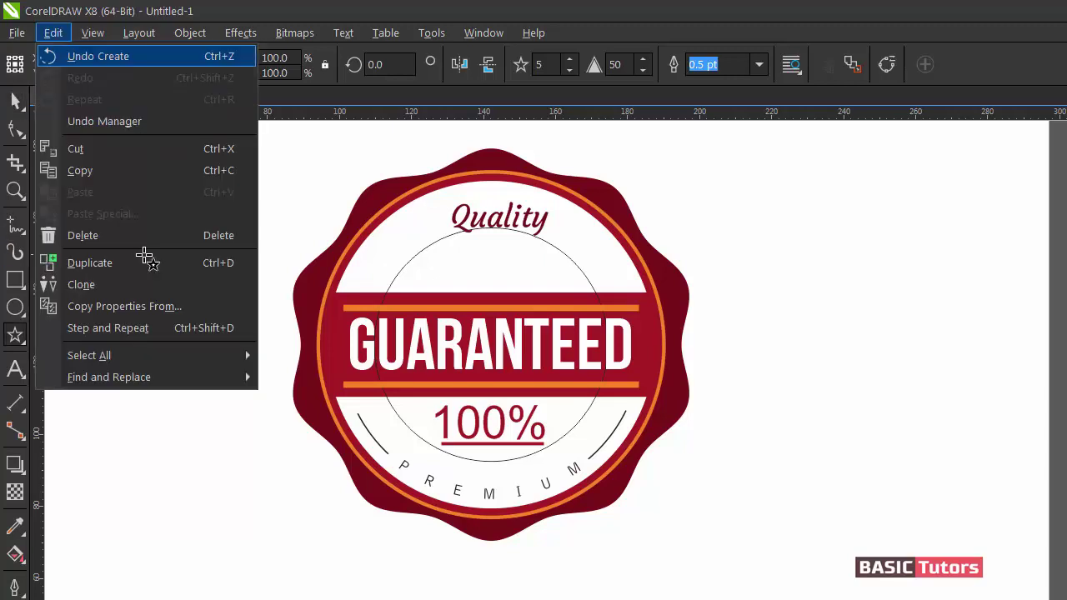
key("ctrl+shift+a")
left_click(692, 408)
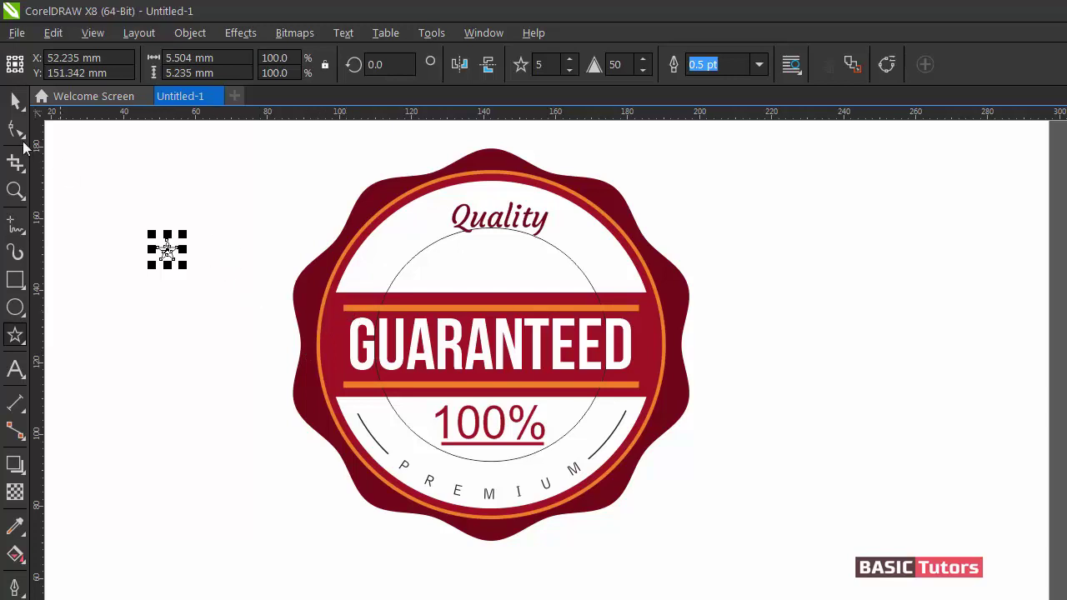
left_click(15, 101)
key("alt+e")
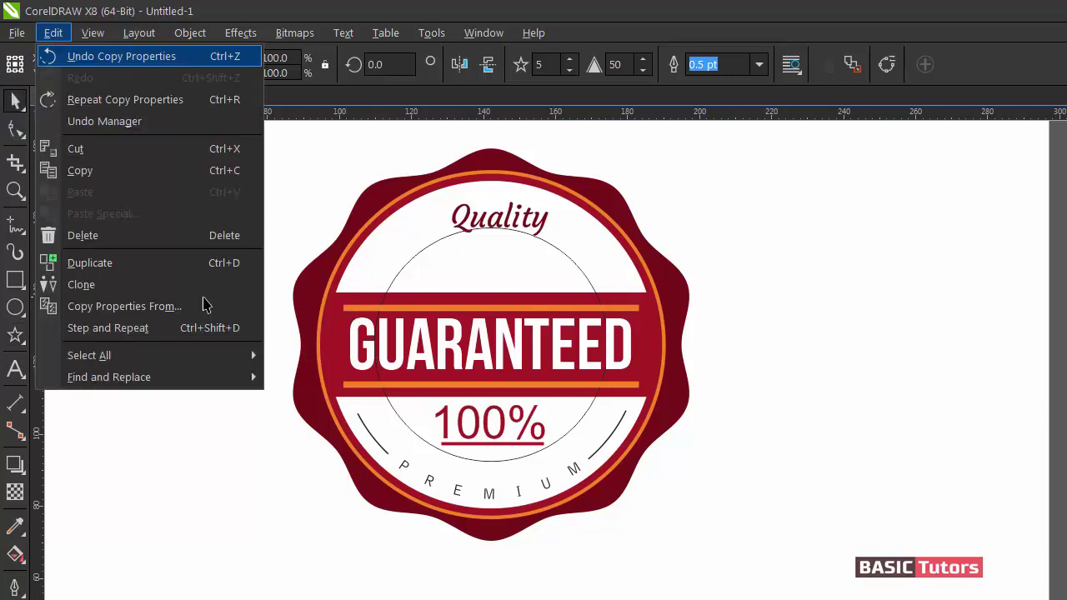
left_click(205, 305)
left_click(692, 409)
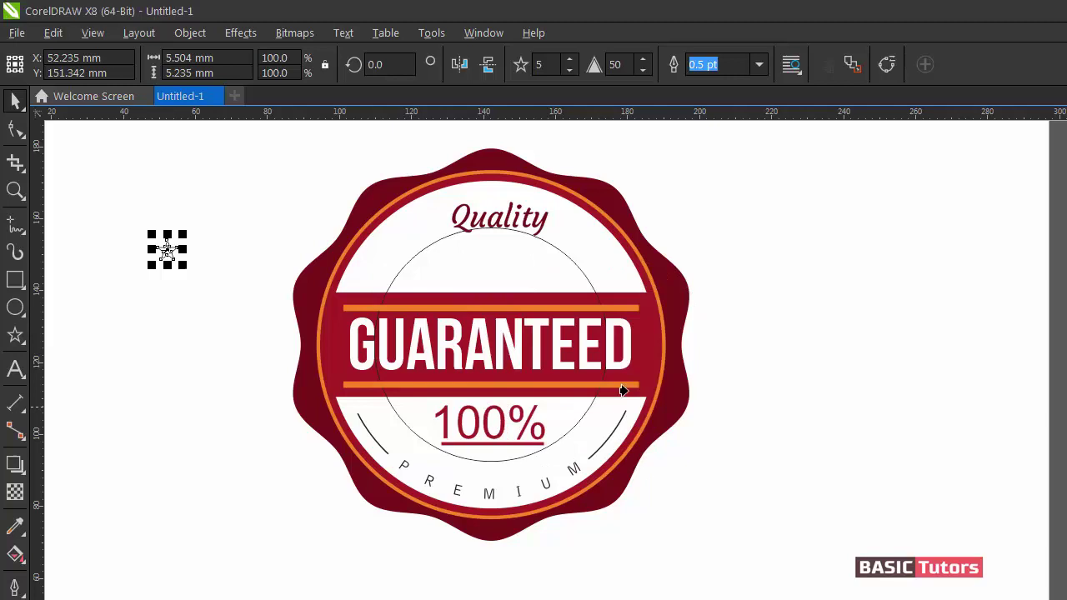
left_click(322, 281)
left_click(166, 267)
Step: Centre the star on the badge and move it straight up into the white segment just above the GUARANTEED band, at about Y 143 mm
left_click_drag(171, 252, 457, 286)
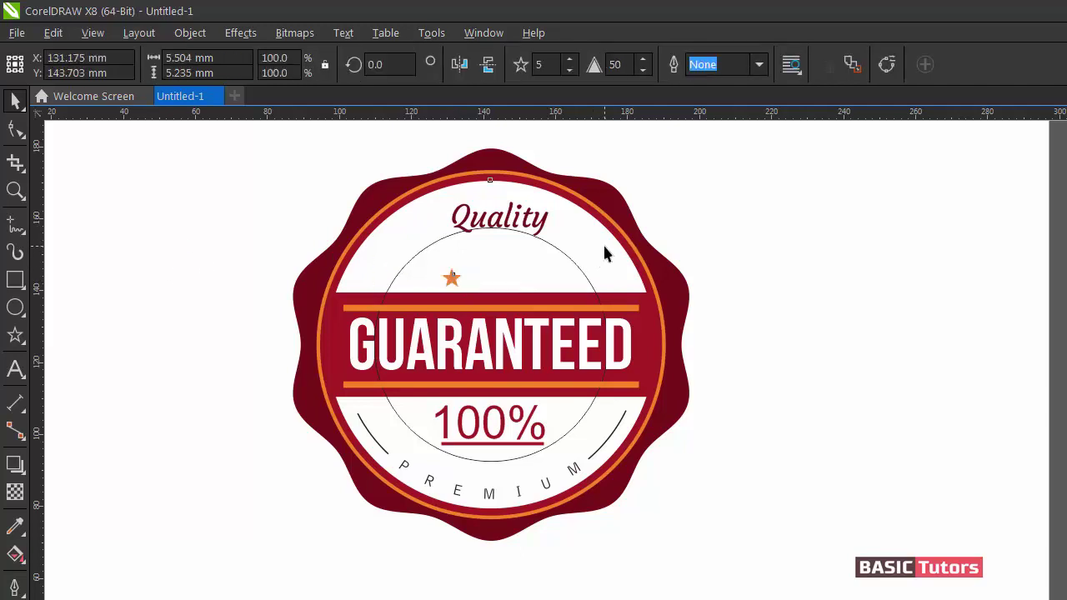
left_click(605, 246, "shift")
key("e")
key("c")
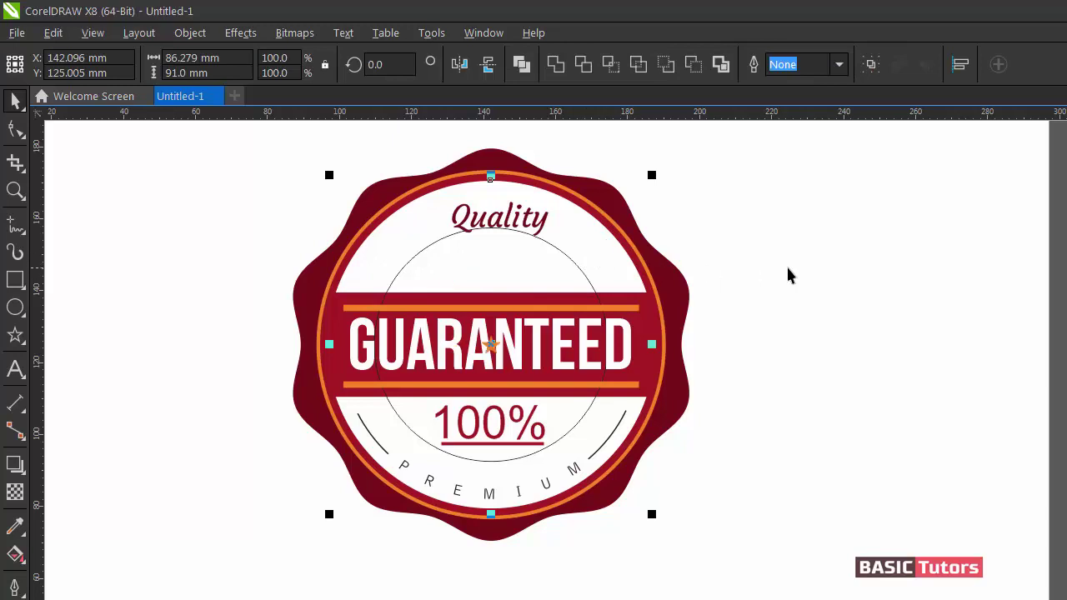
left_click(787, 275)
left_click(492, 355)
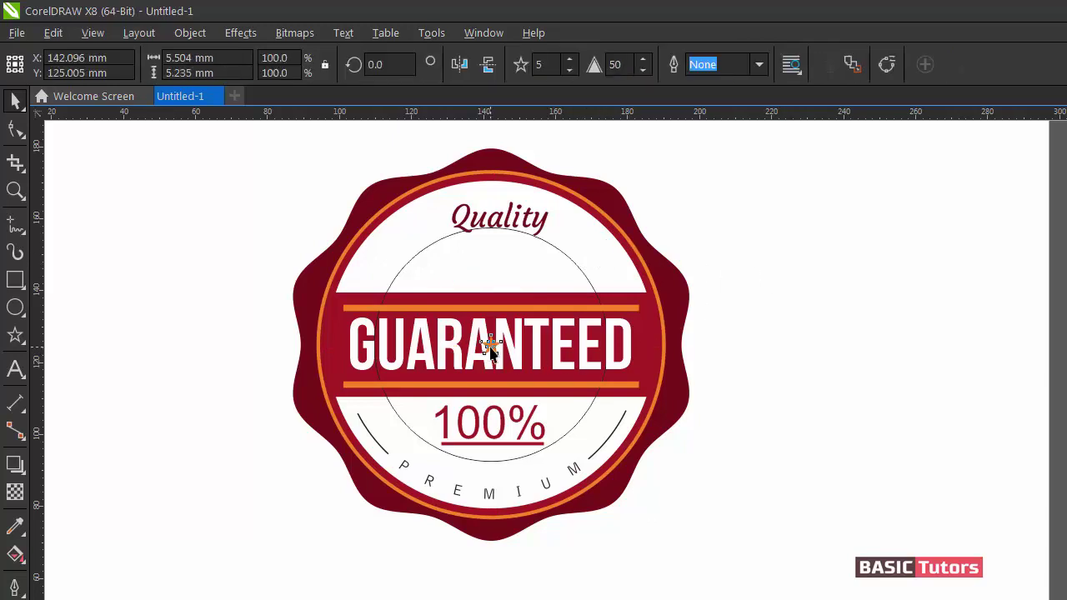
left_click_drag(488, 350, 495, 285)
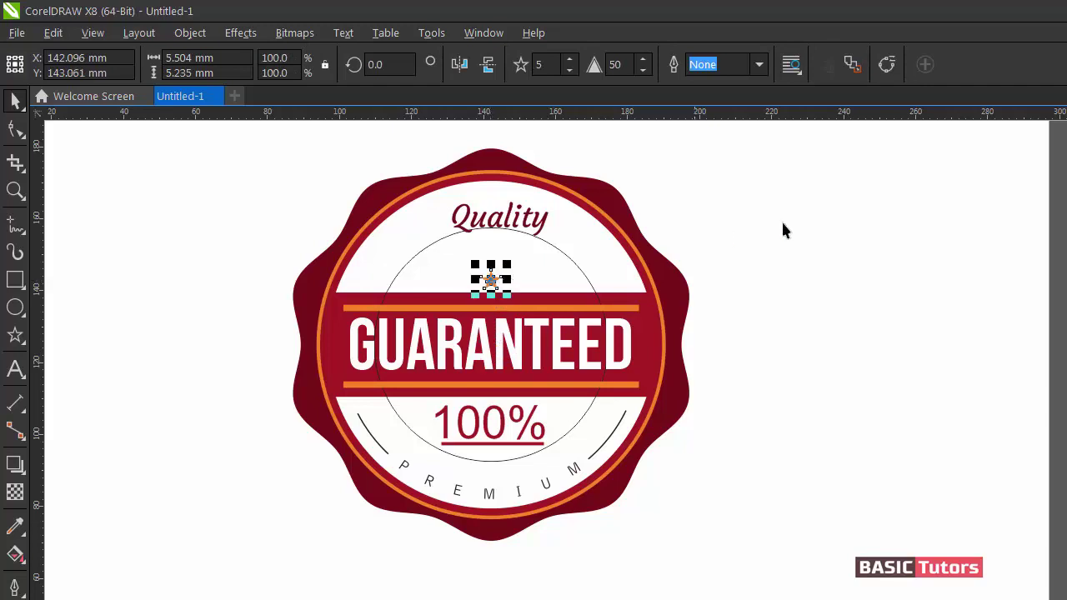
left_click(781, 219)
Step: Duplicate the star twice to the right in an even row, spaced about 6.9 mm apart
left_click(492, 284)
left_click_drag(493, 284, 518, 284)
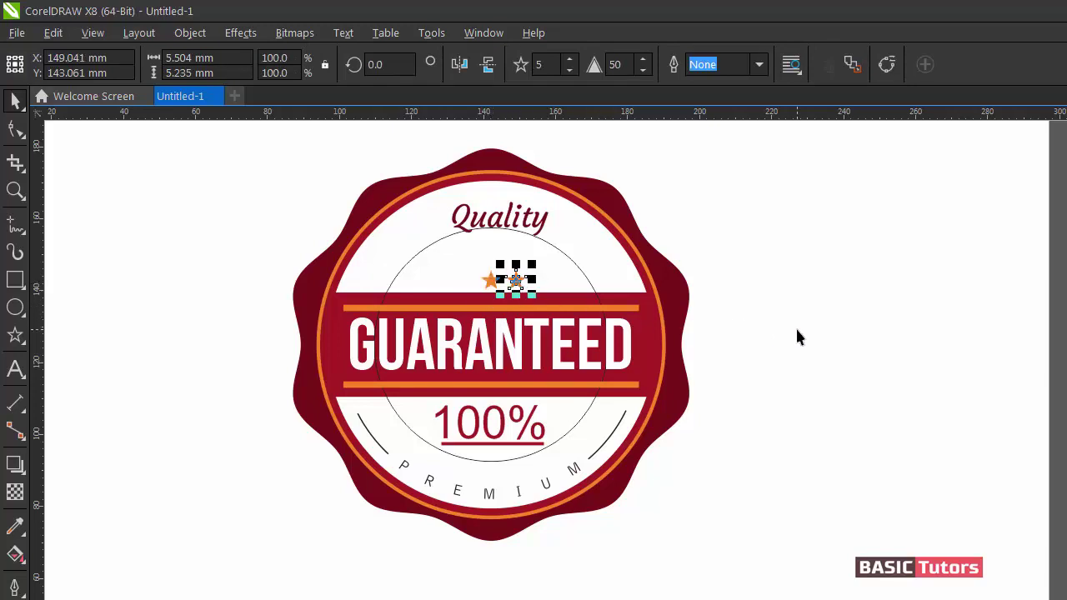
key("ctrl+r")
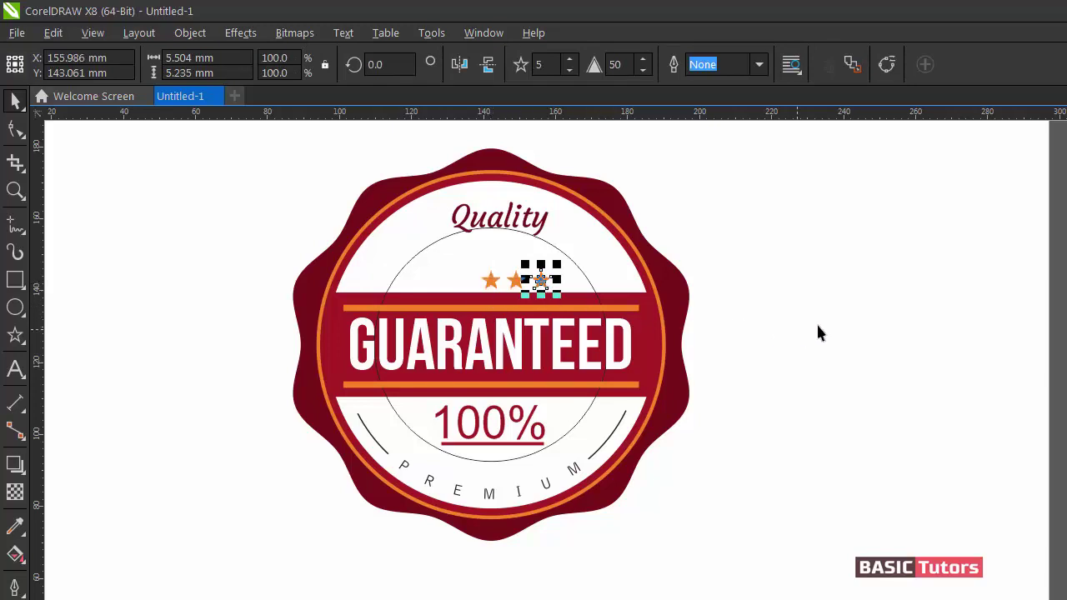
left_click(816, 322)
Step: Copy the two added stars to the other side of the middle star to make an even row of five
left_click(515, 284)
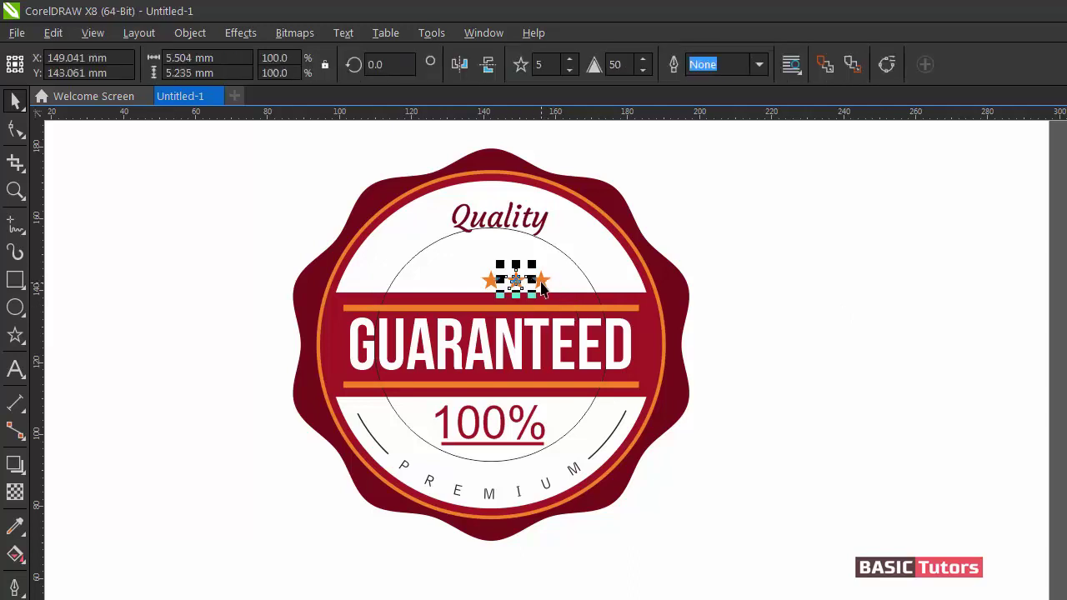
left_click(542, 281, "shift")
left_click_drag(542, 282, 457, 285)
left_click(775, 294)
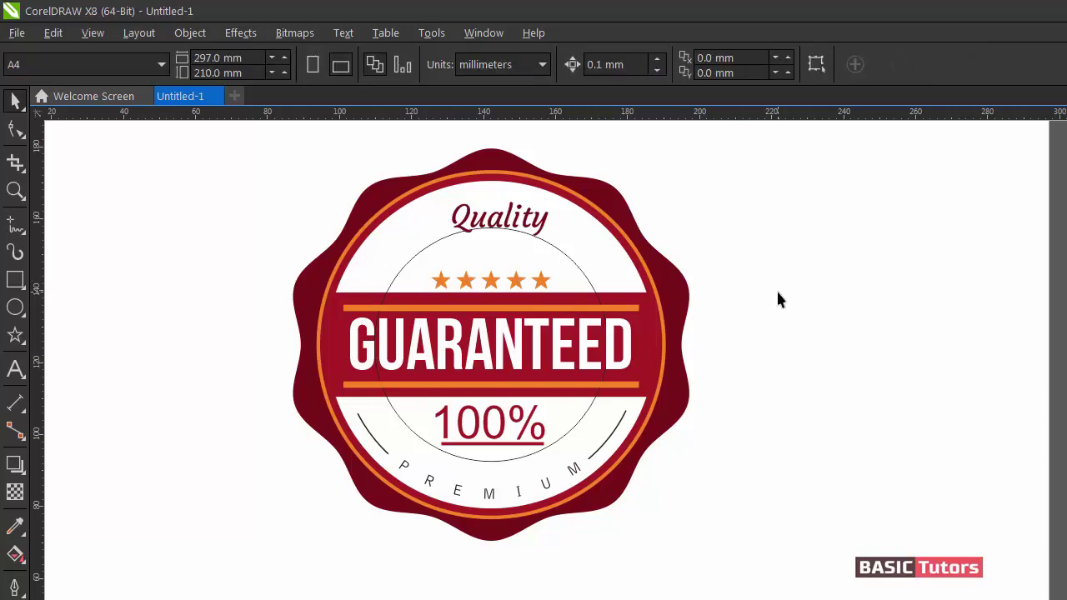
left_click(566, 258)
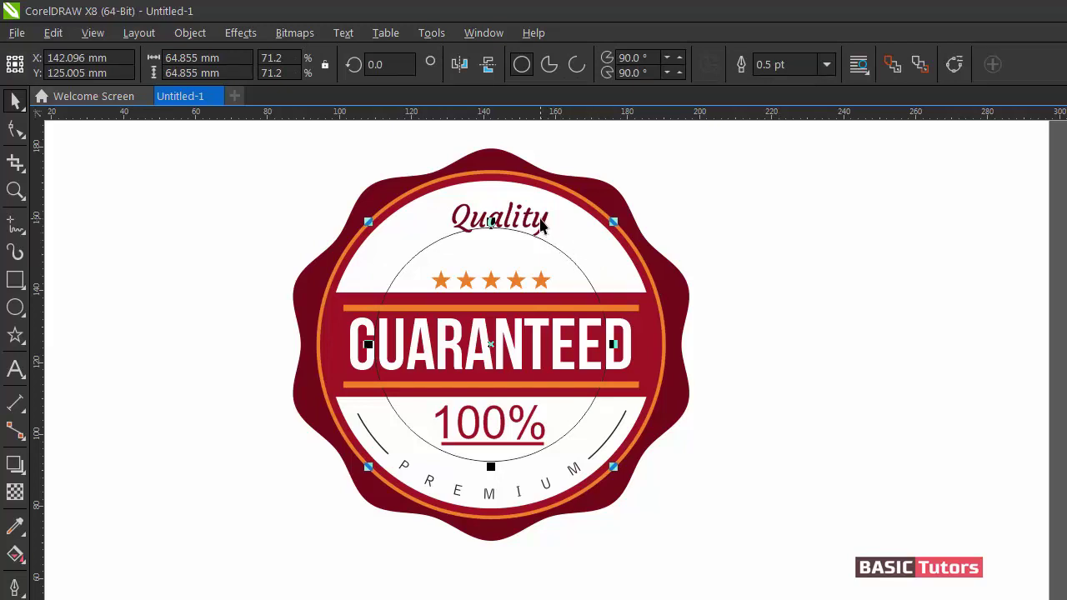
left_click(540, 223, "shift")
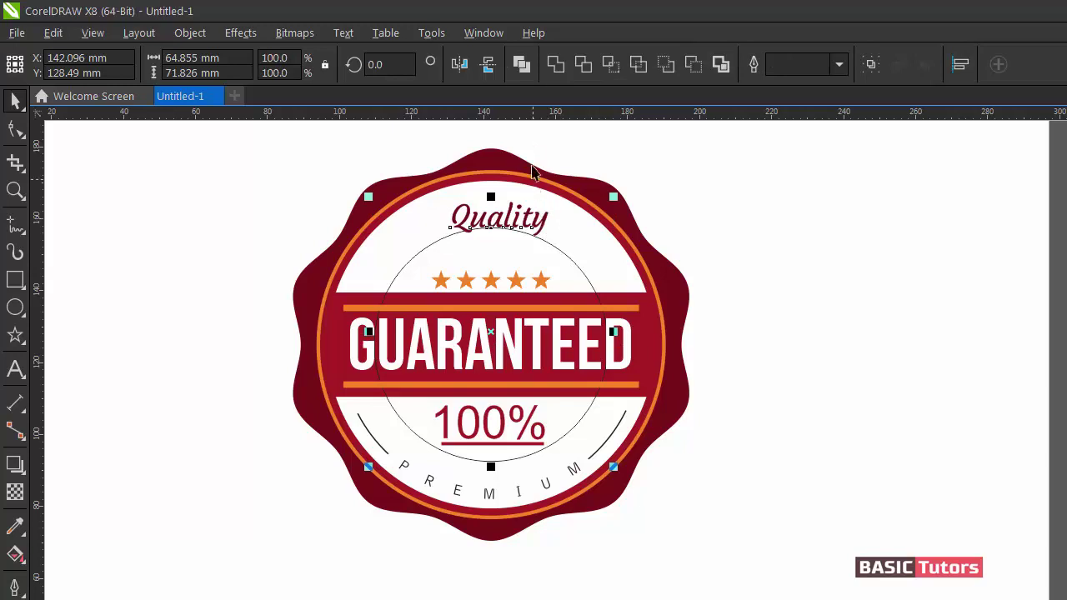
left_click(746, 207)
Step: Set the Quality text's font size to 40 pt and centre it horizontally on the badge
left_click(546, 224)
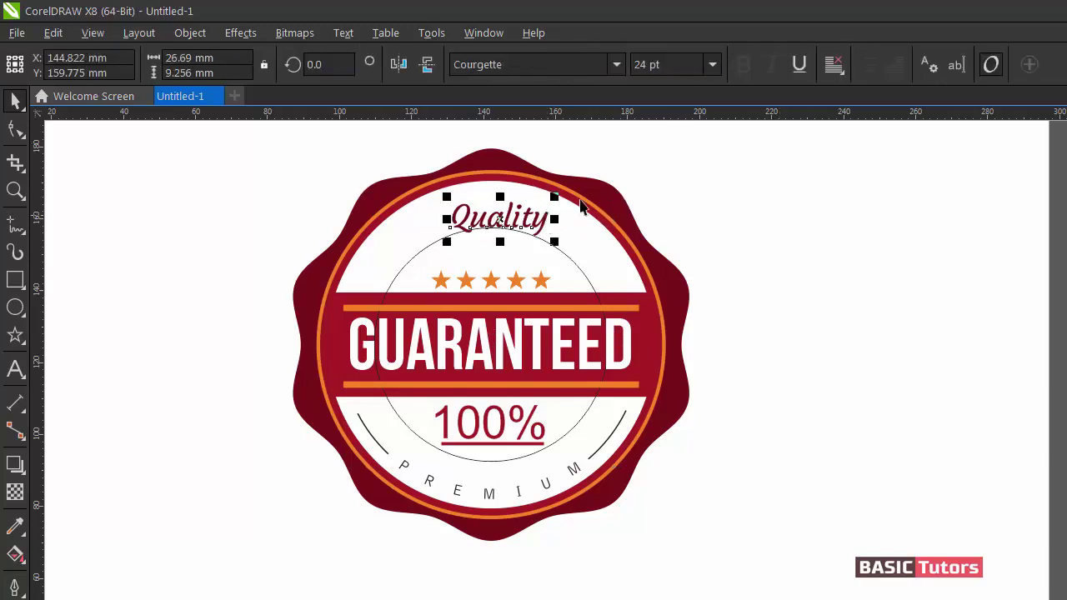
left_click(655, 65)
type("40")
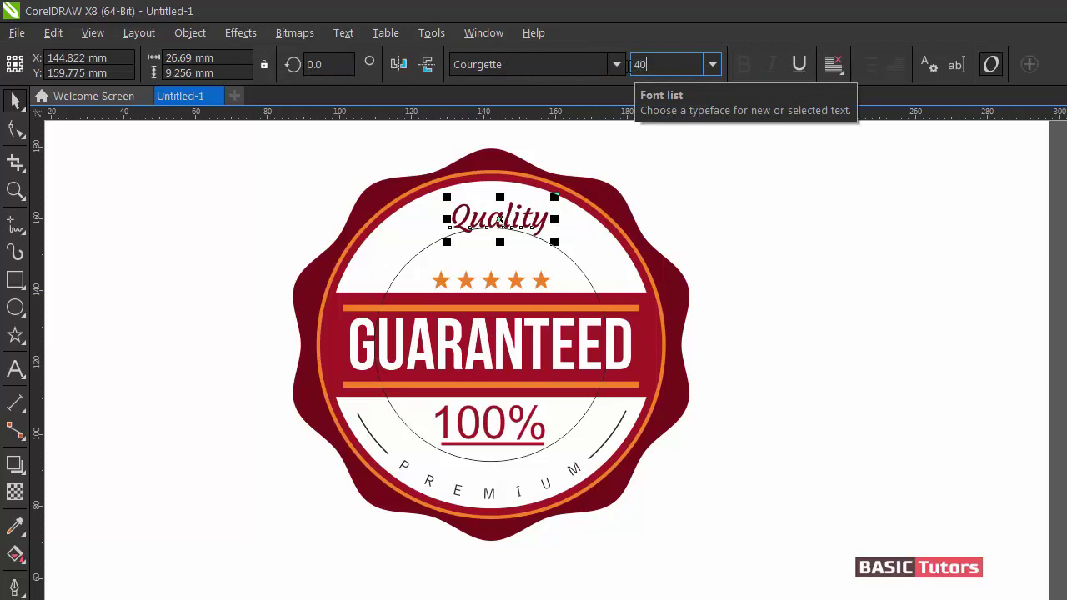
key("Return")
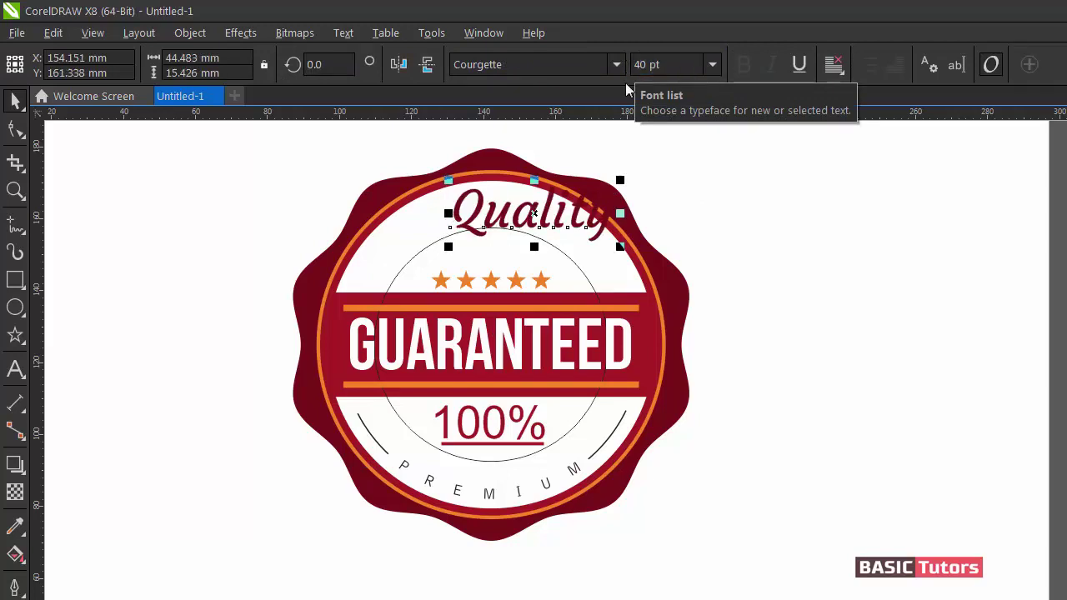
left_click(595, 257)
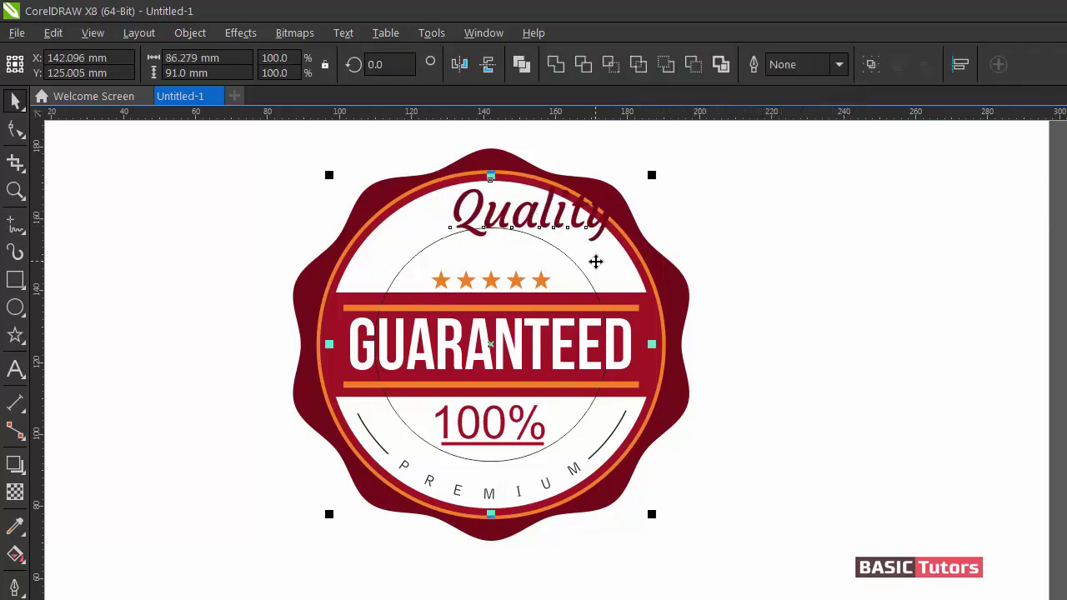
left_click(836, 230)
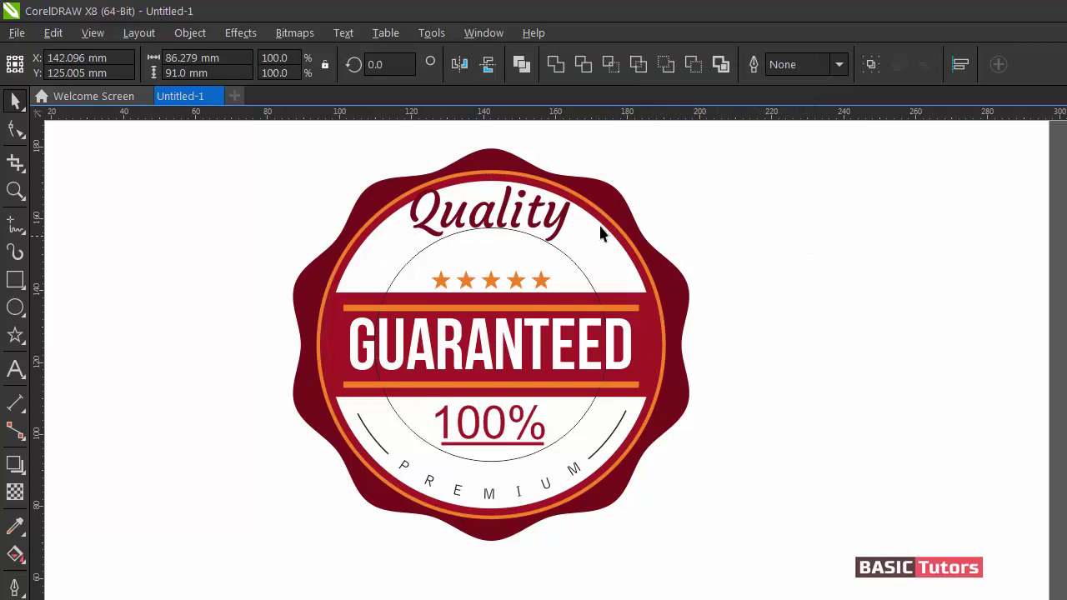
Step: Fit the Quality text to the thin inner circle so it curves along the circle's upper edge
left_click(556, 218)
left_click(559, 254, "shift")
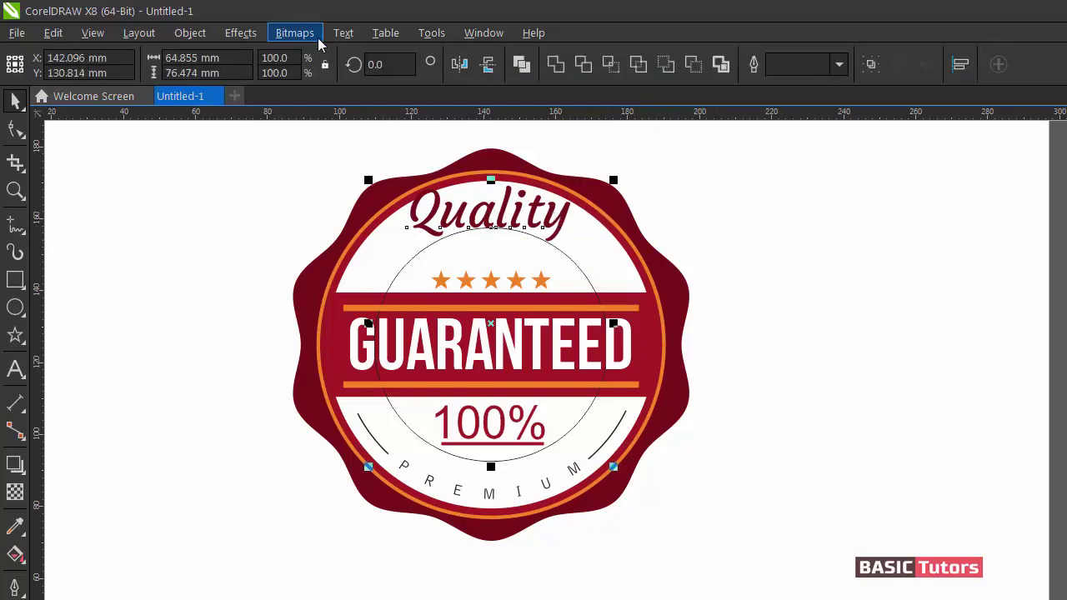
left_click(344, 33)
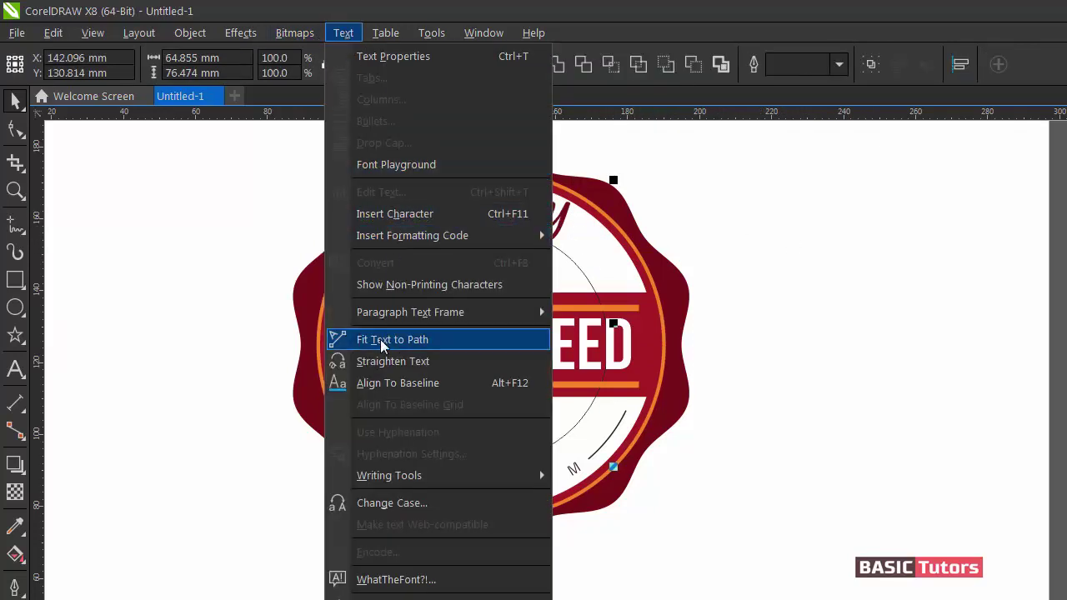
left_click(359, 339)
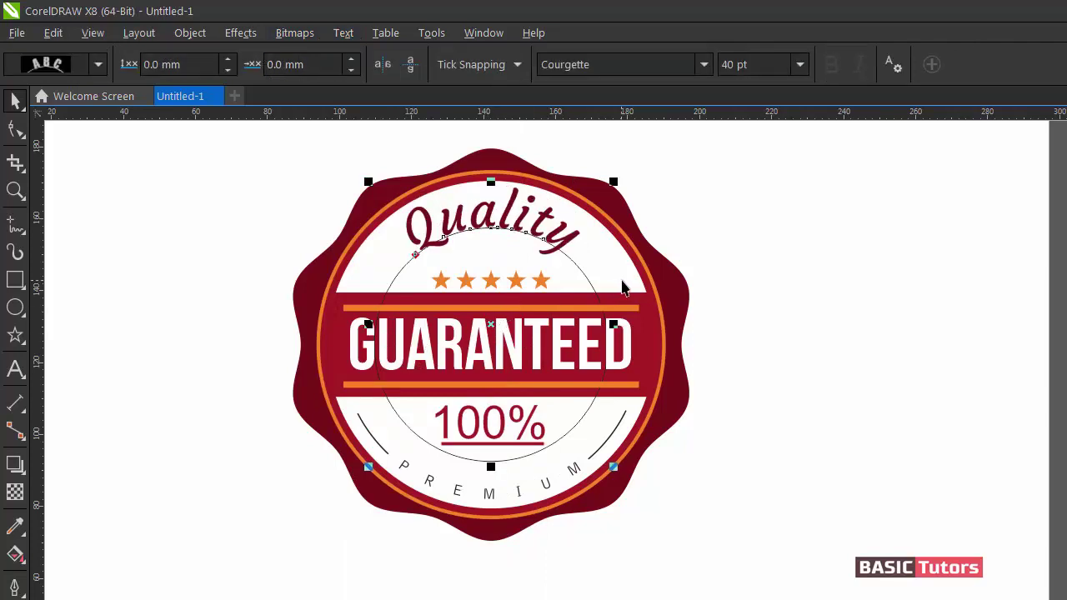
mouse_move(412, 253)
left_mouse_down()
mouse_move(488, 231)
mouse_move(416, 265)
left_mouse_up()
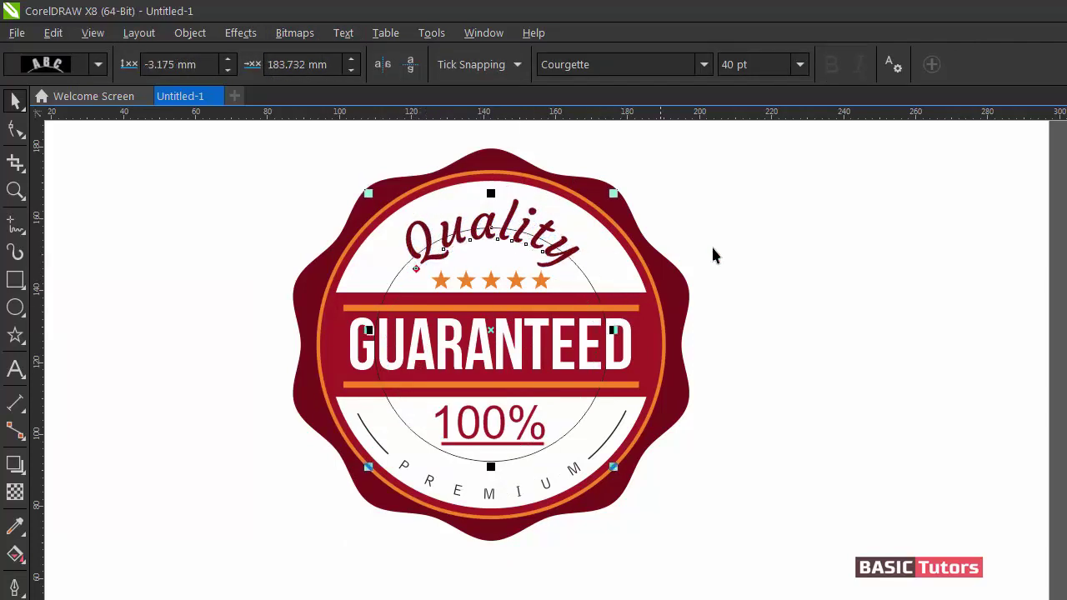
left_click(799, 215)
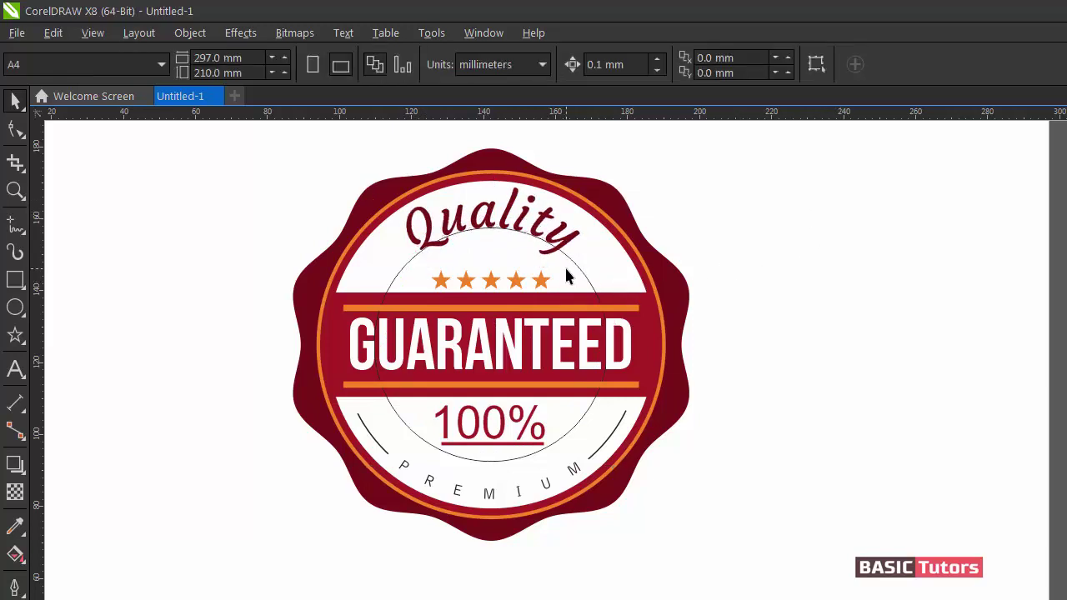
Step: Reduce the curved Quality text's font size to 36 pt
triple_click(506, 208)
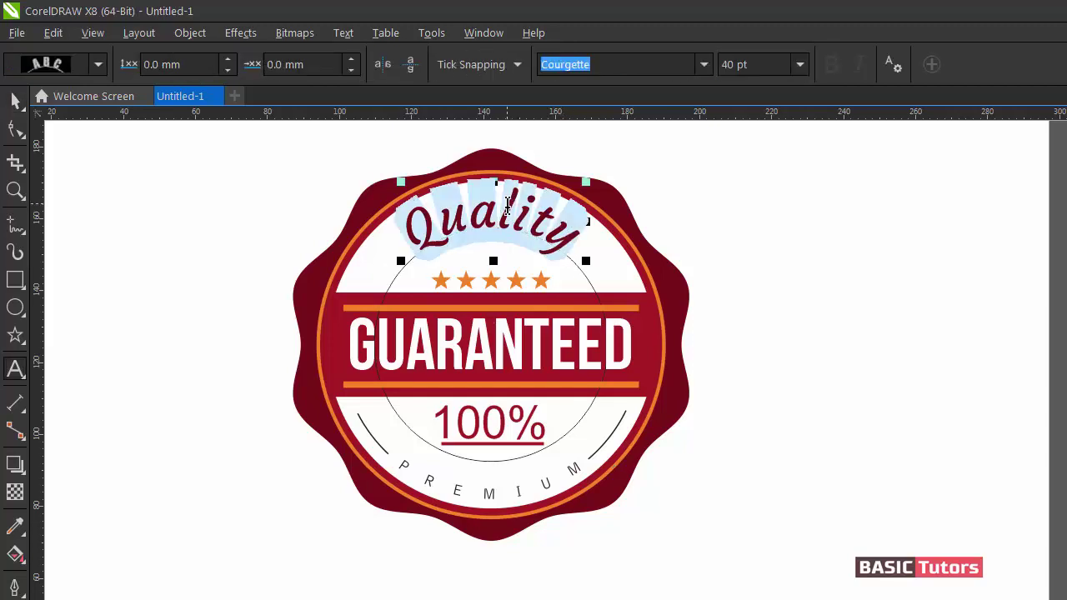
left_click(507, 204)
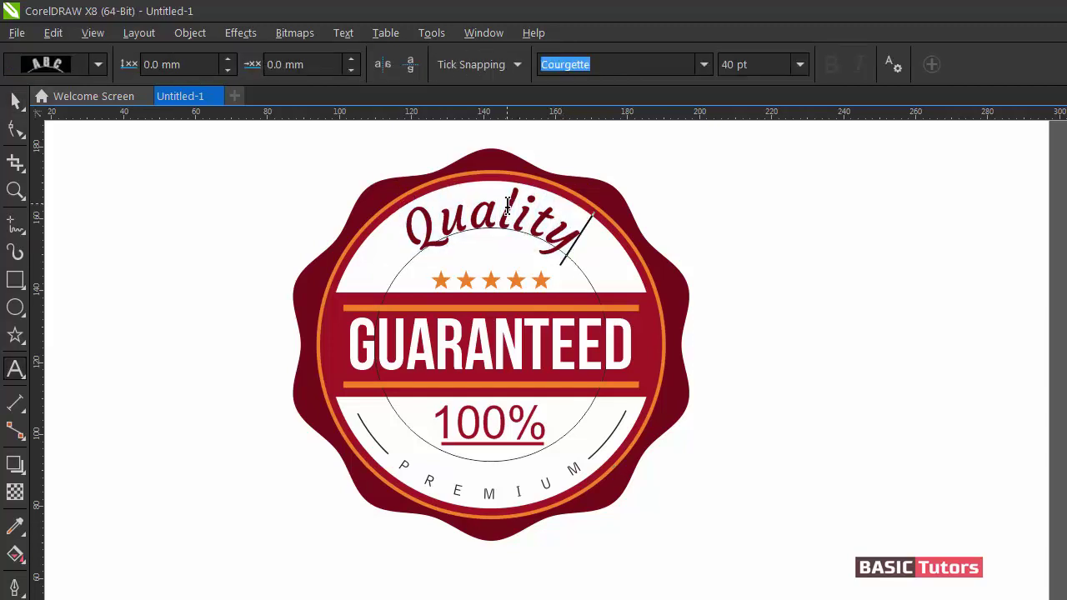
triple_click(506, 204)
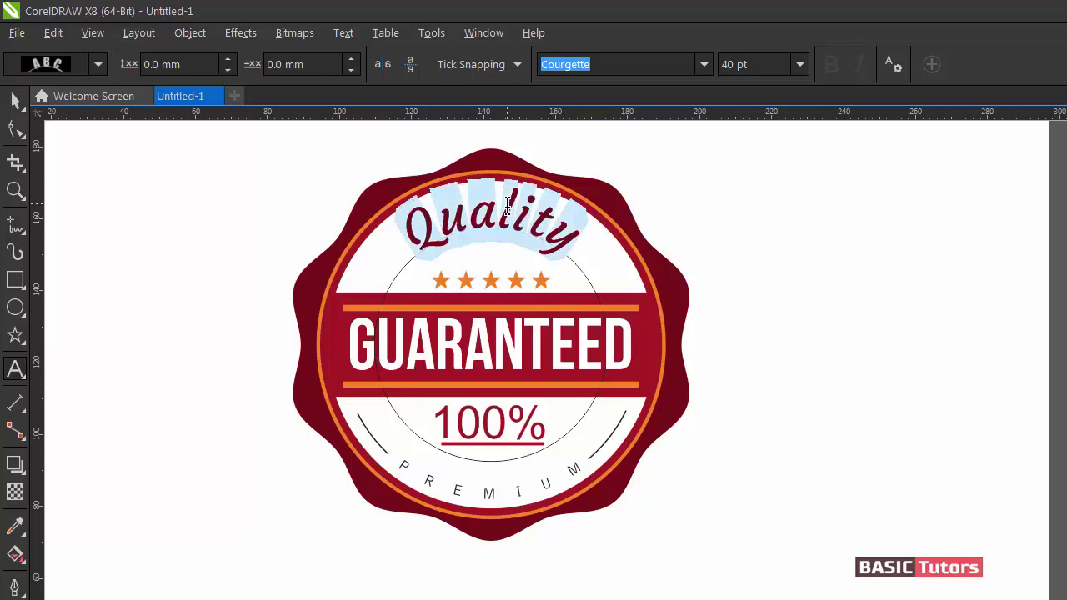
key("ctrl+KP_2")
key("ctrl+KP_2")
key("ctrl+KP_2")
key("ctrl+KP_2")
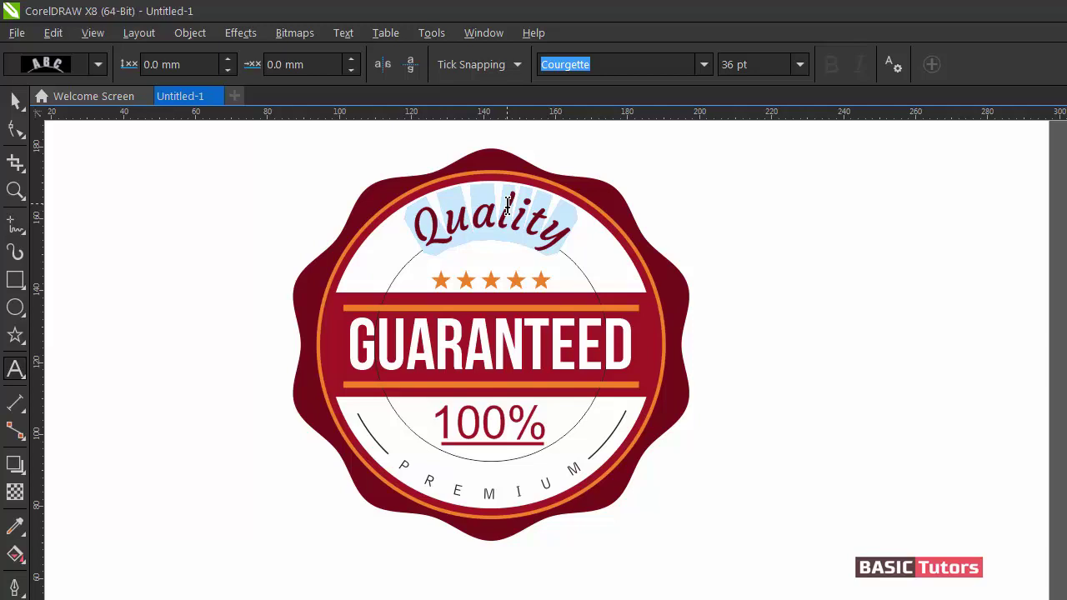
key("Escape")
left_click(833, 207)
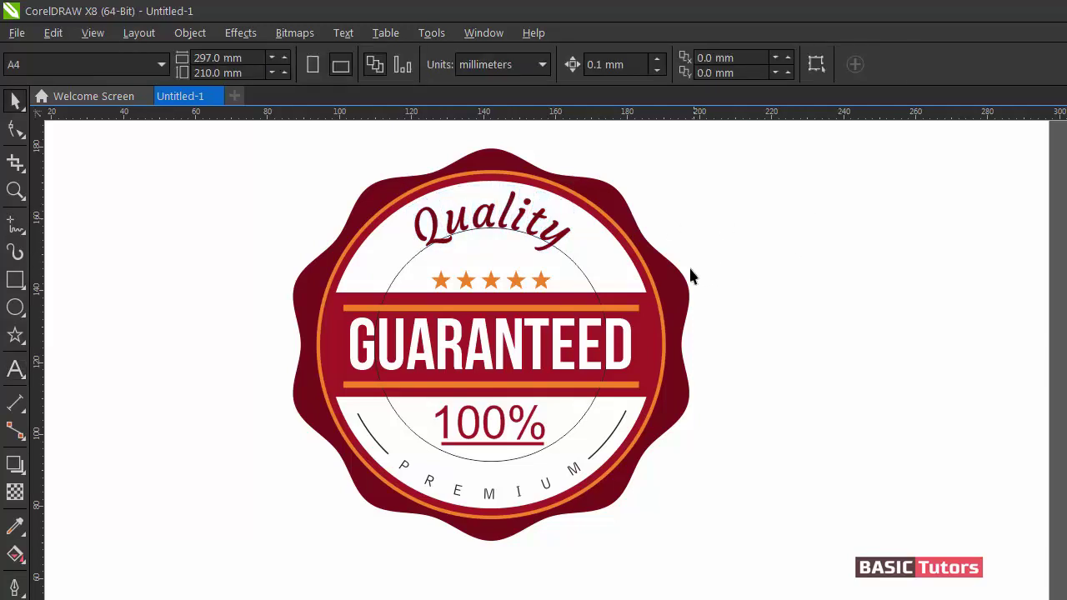
Step: Break the curved Quality text apart from its circular path
left_click(541, 252)
left_click(543, 254)
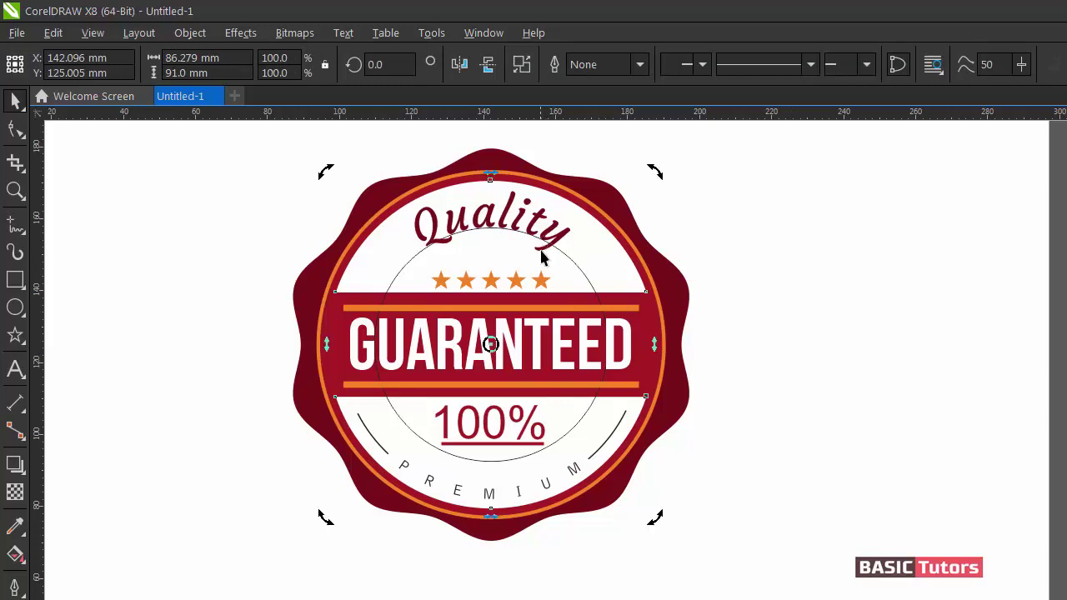
left_click(564, 258, "ctrl")
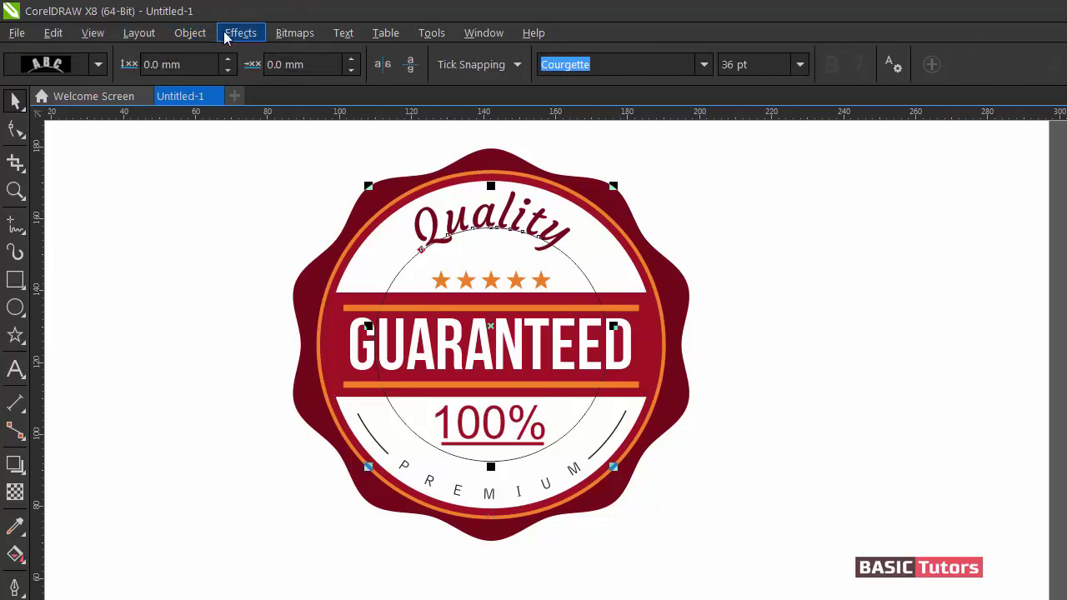
left_click(190, 32)
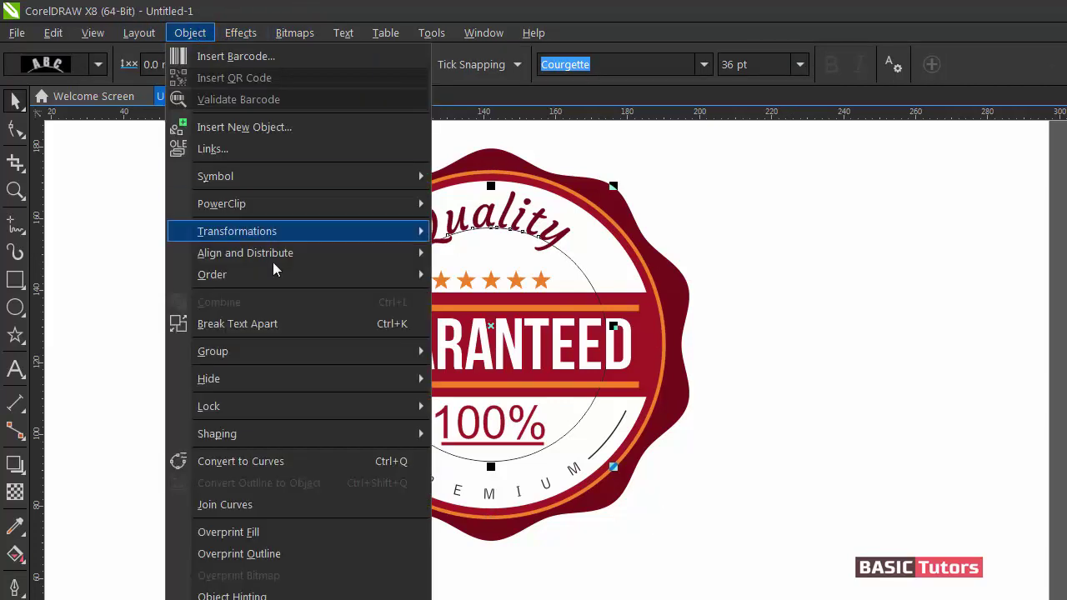
left_click(248, 324)
left_click(707, 241)
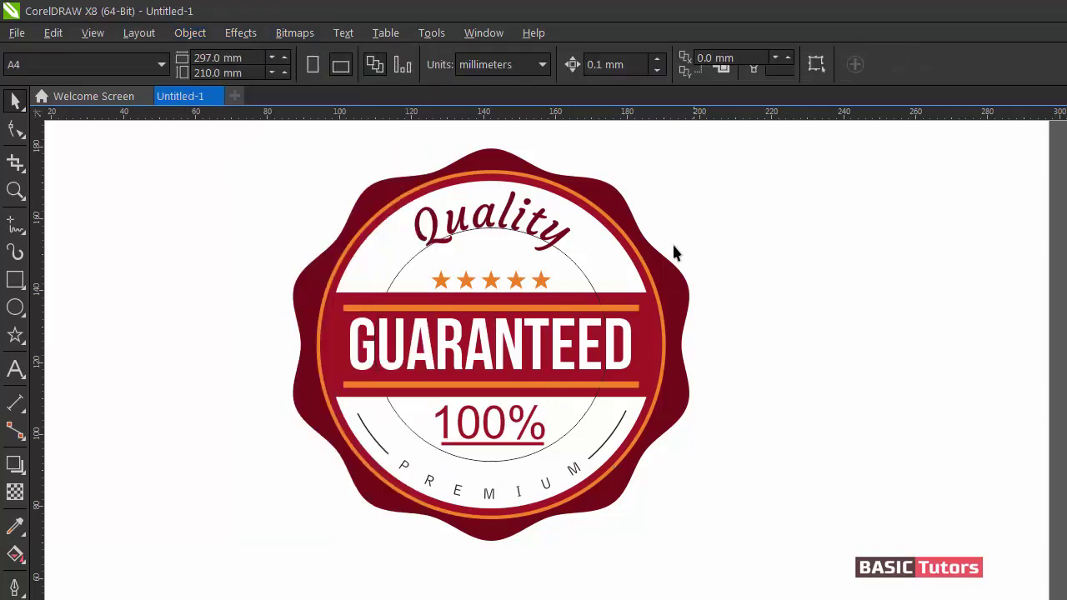
Step: Enlarge the thin circle to about 75.5 mm and trim it to a short arc, about 10.2 × 12.6 mm, beside the Q of Quality
left_click(575, 257)
left_click_drag(615, 221, 638, 209)
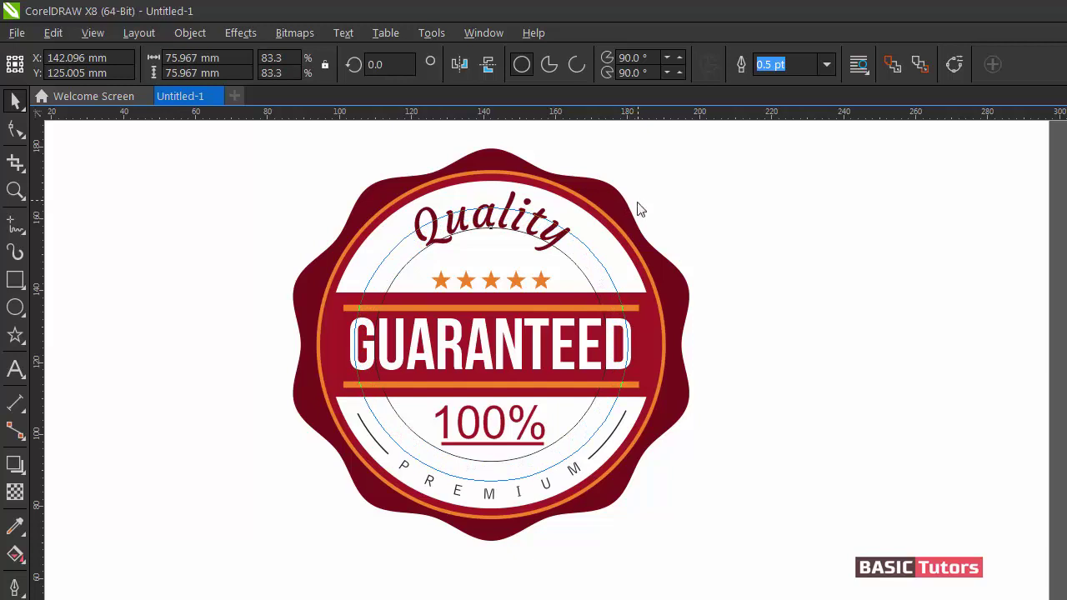
left_click(16, 129)
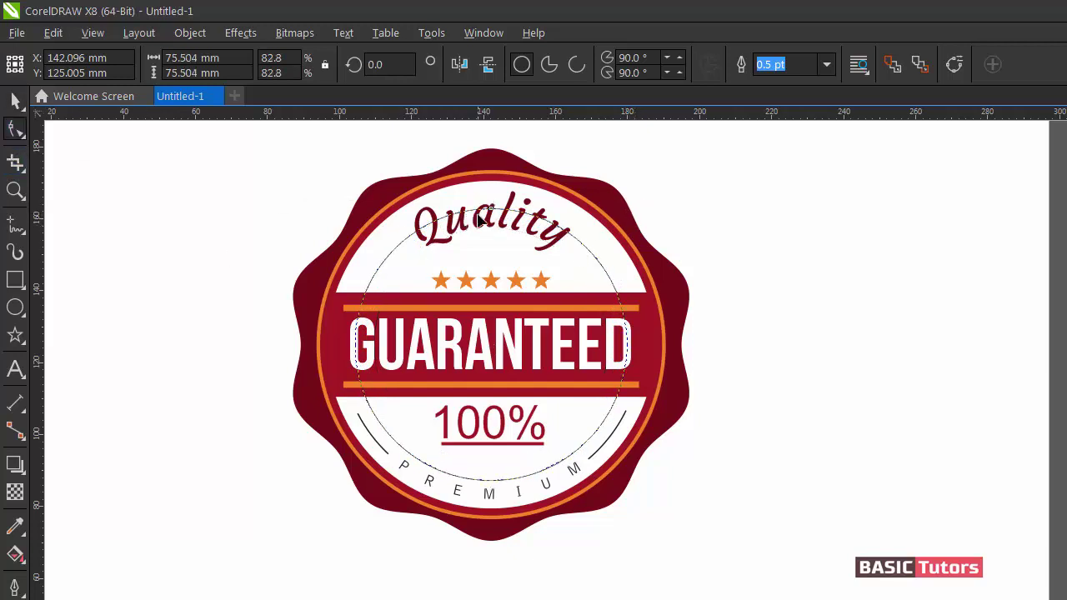
left_click_drag(491, 210, 369, 282)
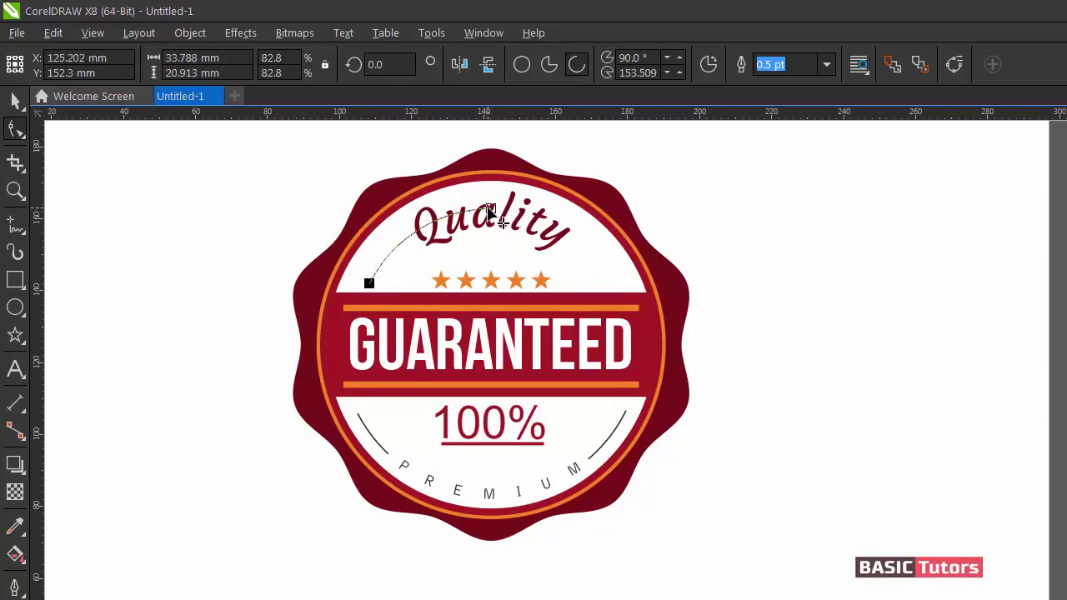
left_click_drag(490, 210, 338, 245)
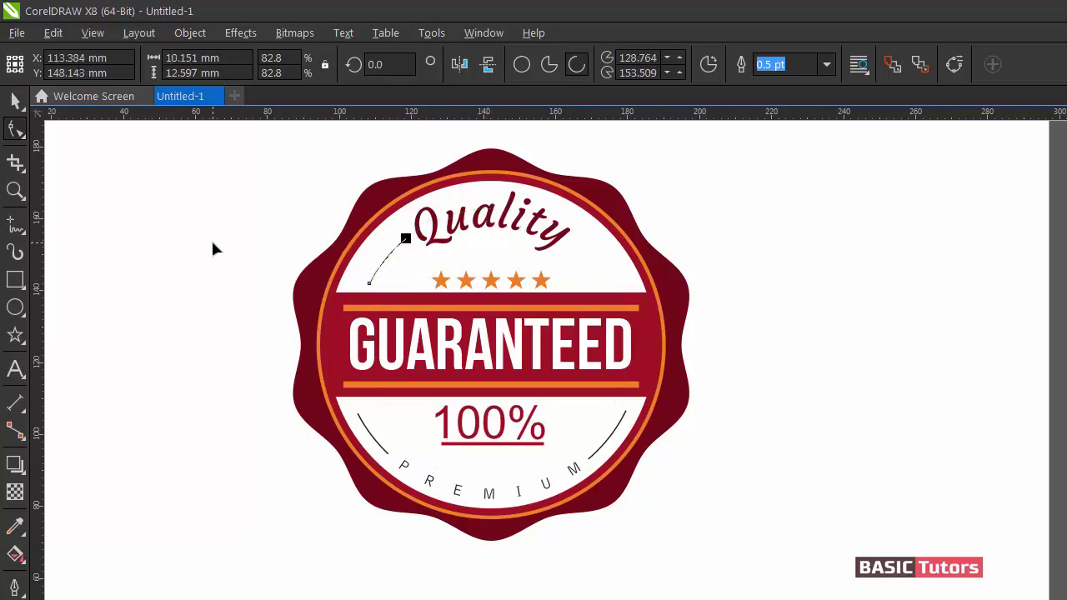
key("space")
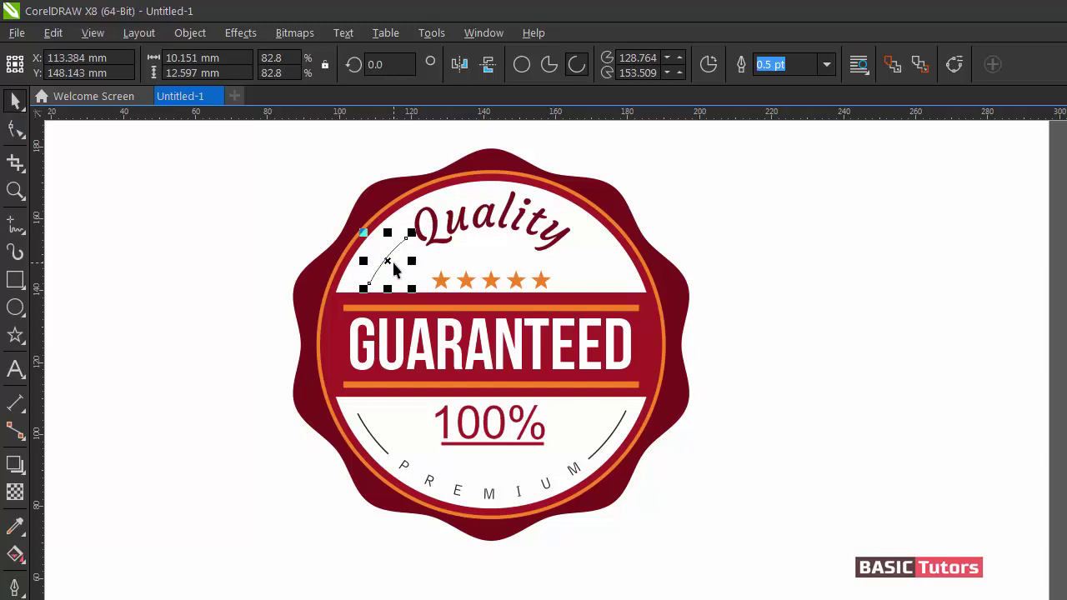
left_click(186, 244)
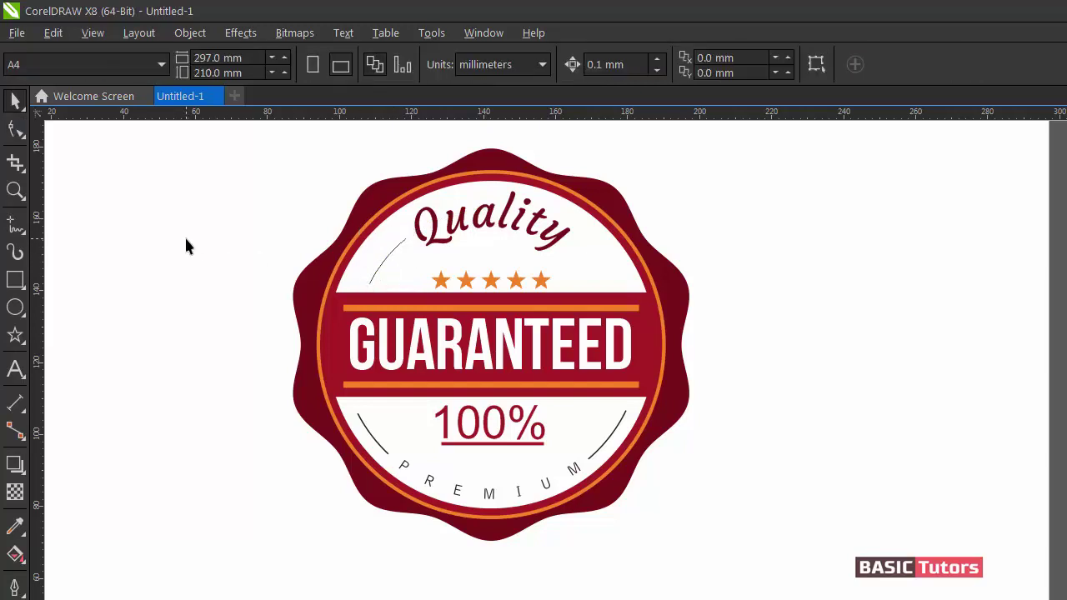
Step: Move the short arc outward towards the badge ring and lengthen its upper end, making it about 12.3 × 14.2 mm
left_click(380, 257)
left_click(377, 255)
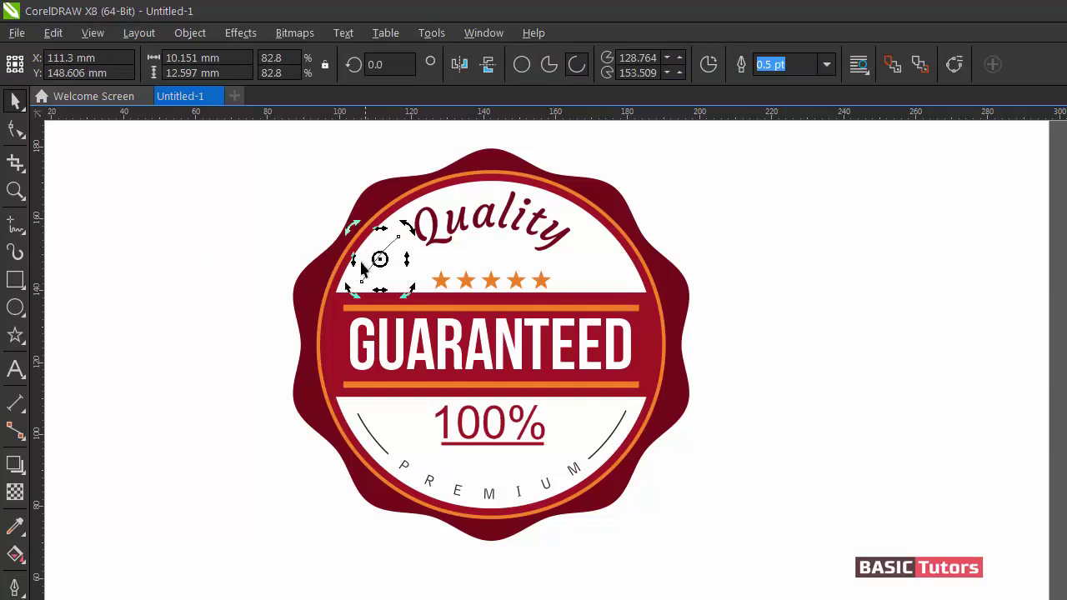
left_click(15, 129)
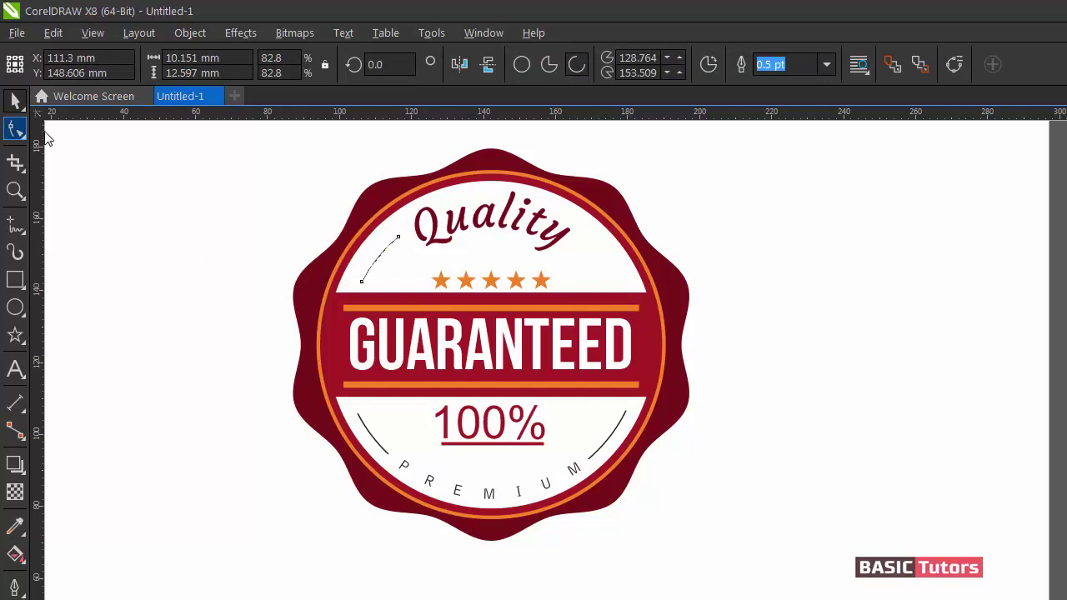
left_click(397, 242)
left_click_drag(393, 241, 357, 227)
key("space")
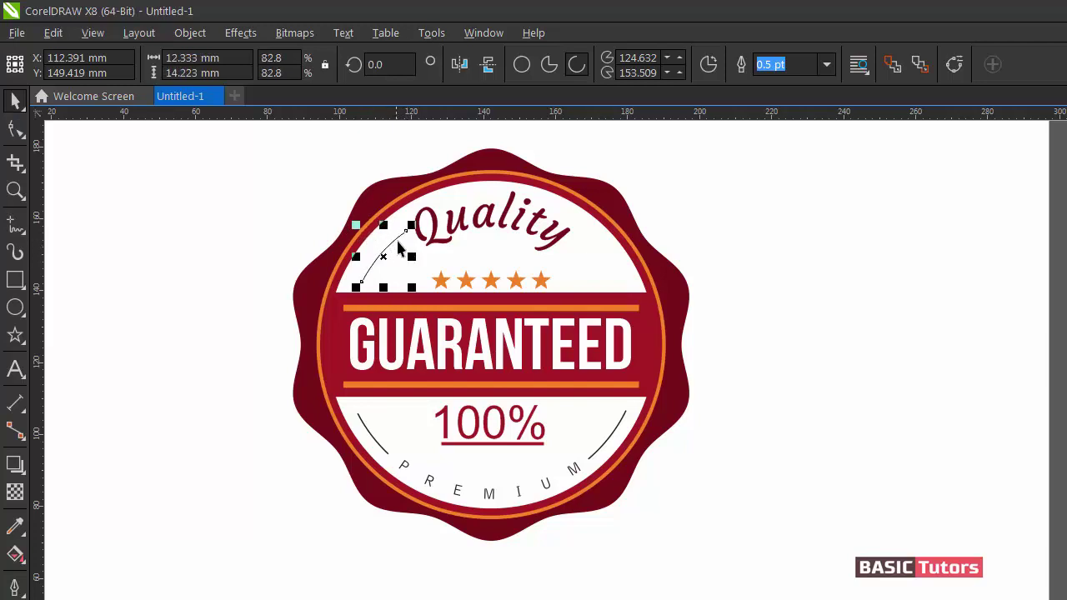
Step: Make a concentric full-circle copy of the arc, about 68.2 mm across, and trim it to a second inner arc about 9.2 × 10.2 mm
left_click(521, 64)
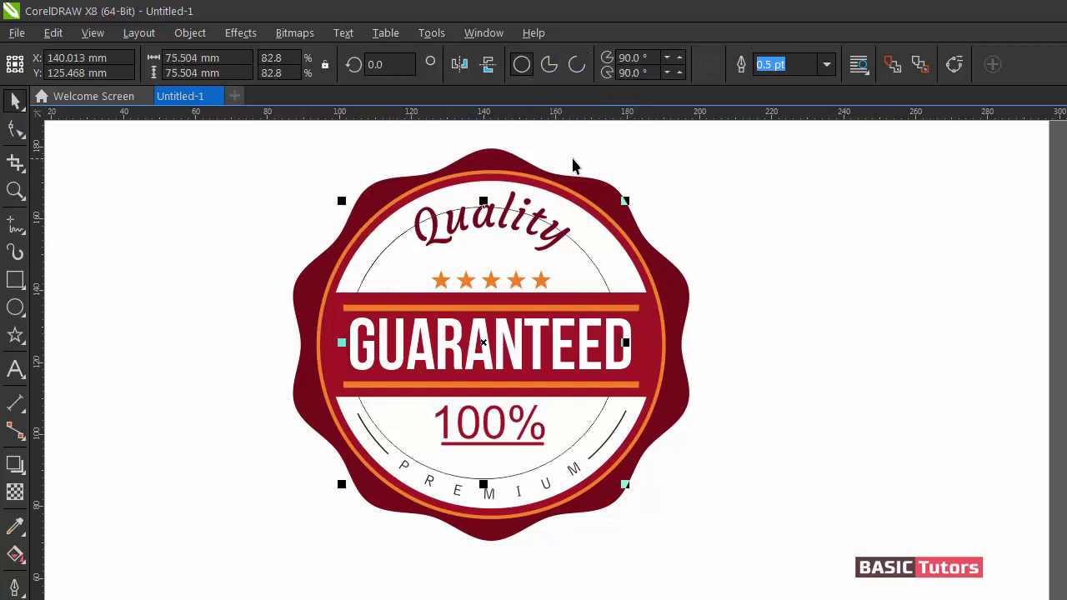
left_click_drag(625, 205, 613, 216)
left_click(15, 130)
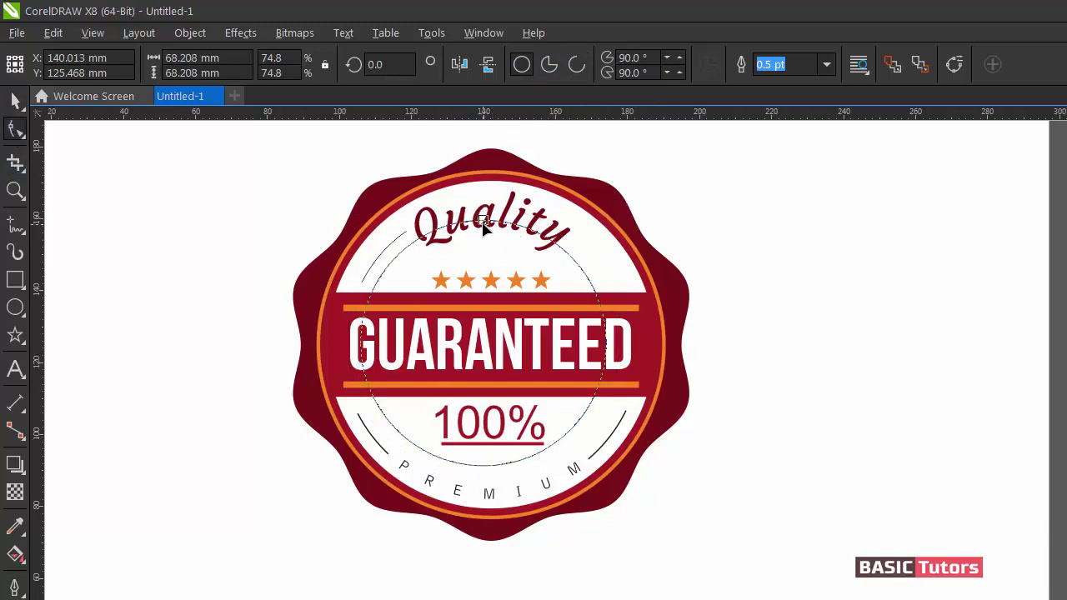
left_click_drag(491, 224, 376, 281)
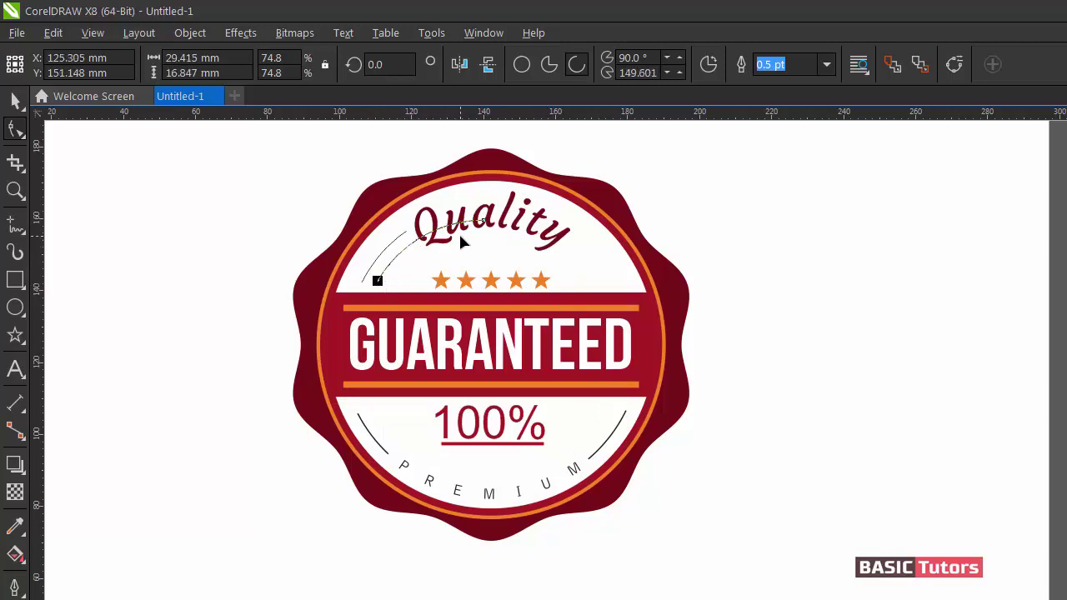
left_click_drag(482, 223, 415, 241)
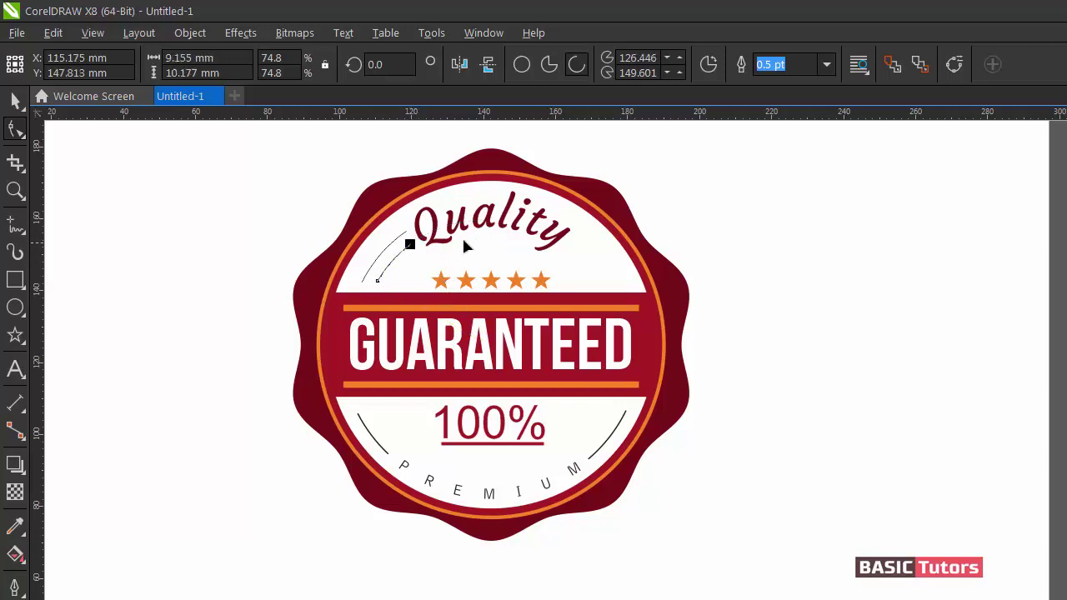
key("space")
left_click(853, 203)
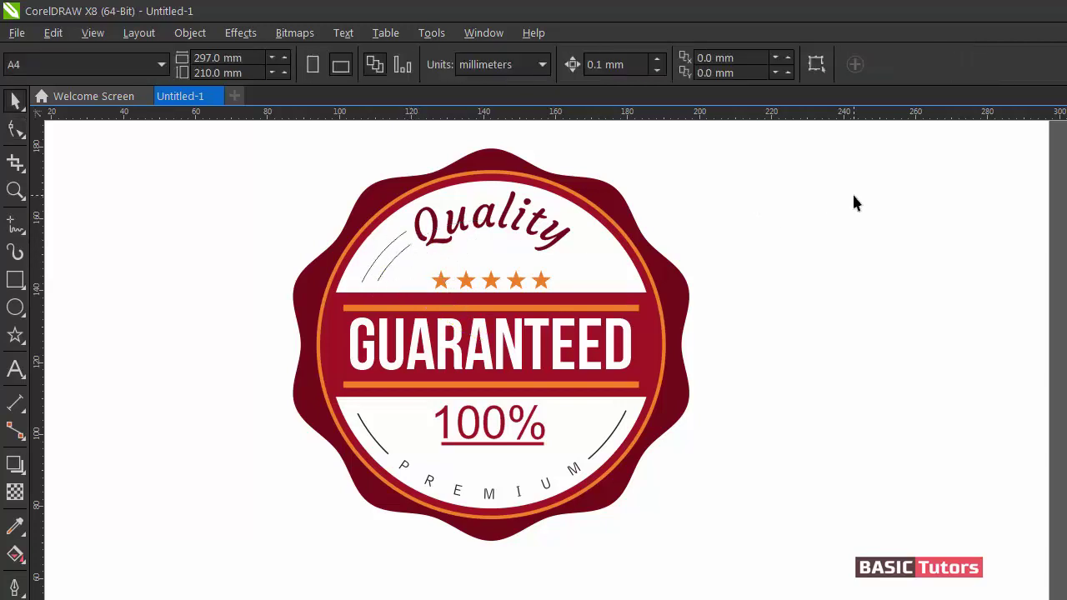
Step: Make a concentric full-circle copy of the second arc and shrink it to about 61.2 mm across, just inside that arc
left_click(401, 258)
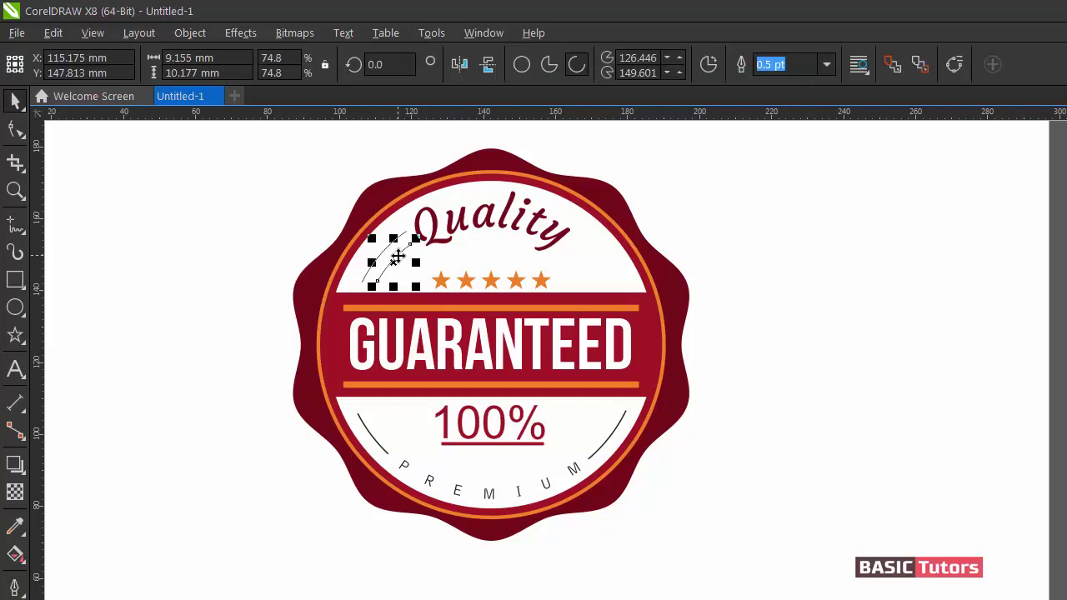
left_click(520, 70)
left_click_drag(613, 214, 610, 224)
left_click(738, 192)
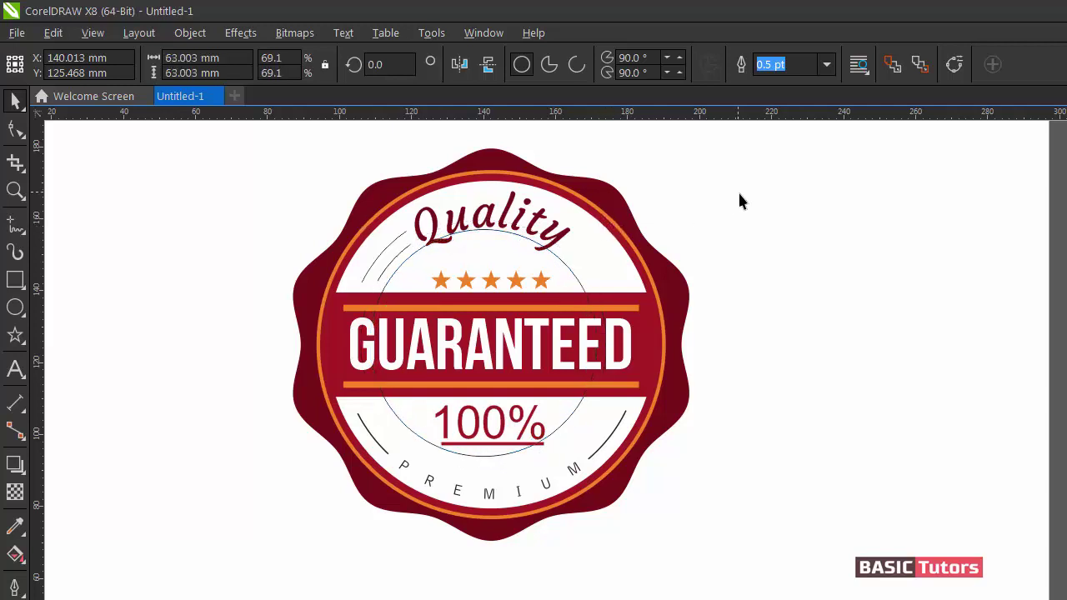
left_click(398, 263)
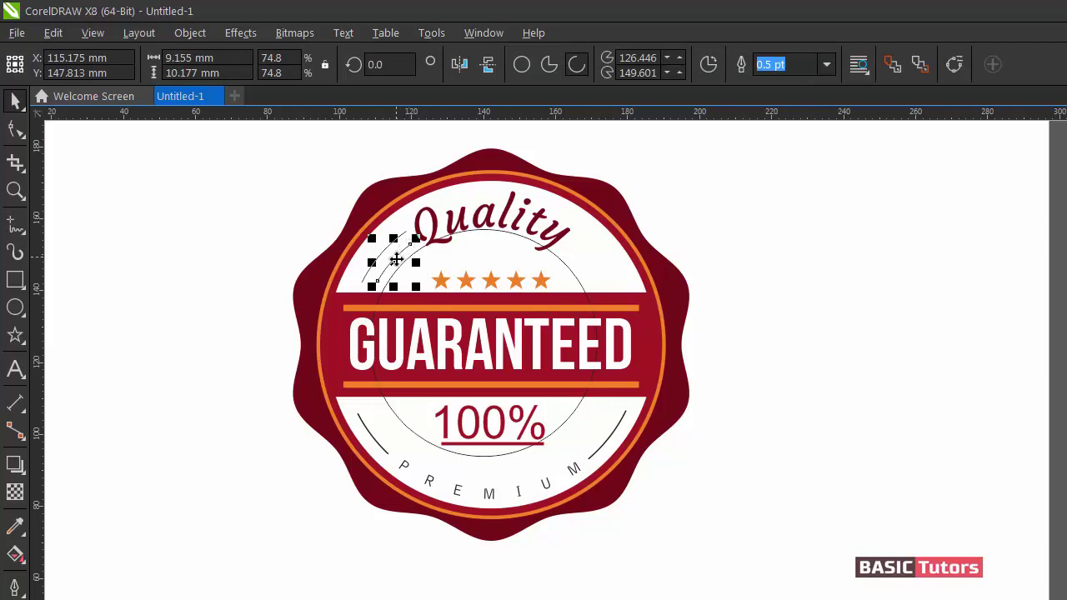
left_click_drag(393, 262, 391, 257)
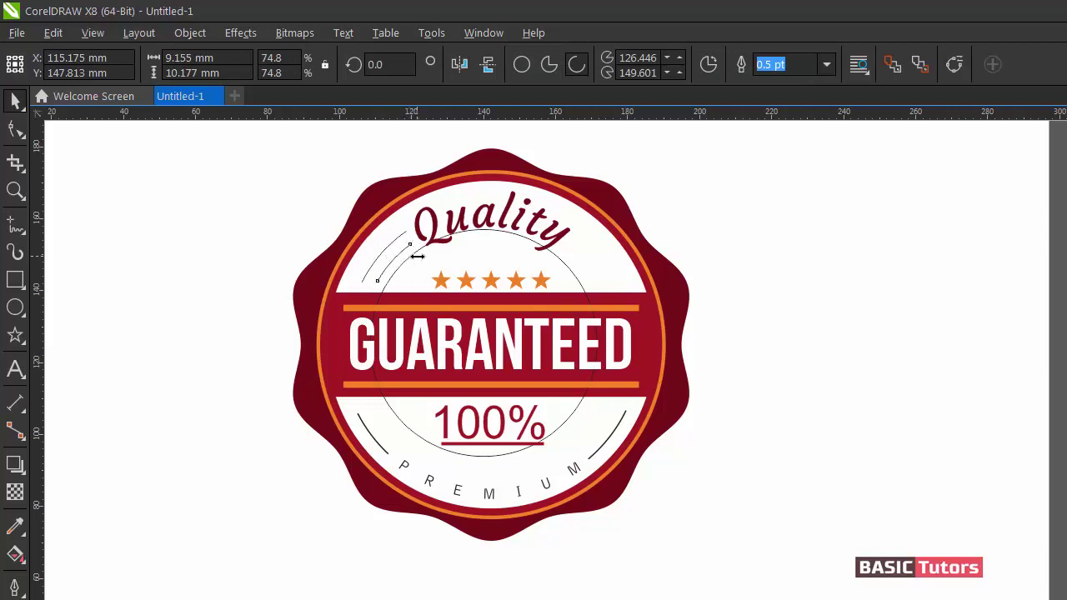
left_click(419, 251)
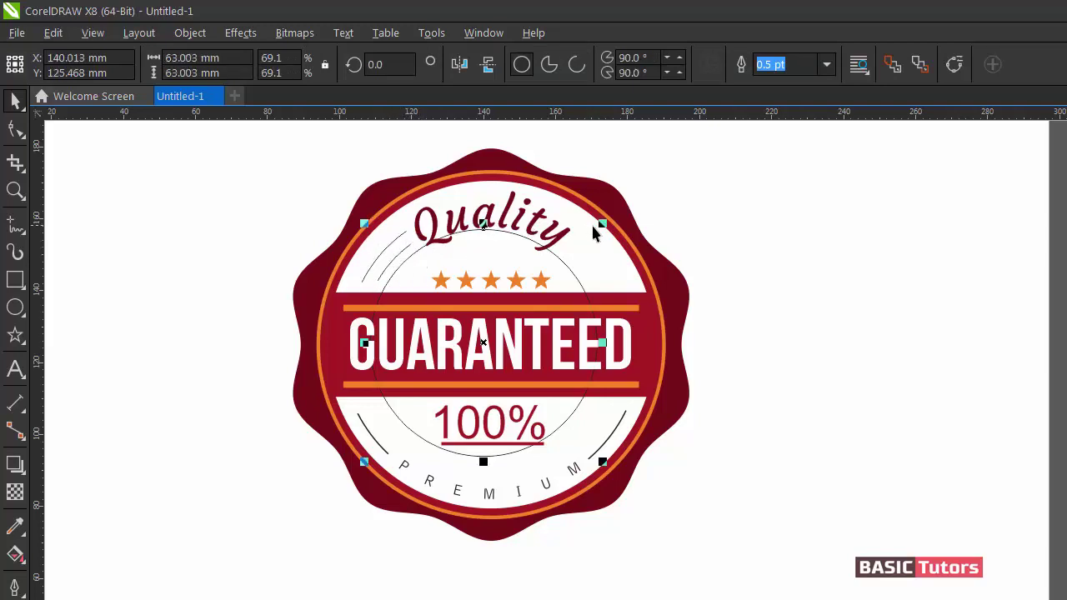
left_click_drag(602, 224, 598, 228)
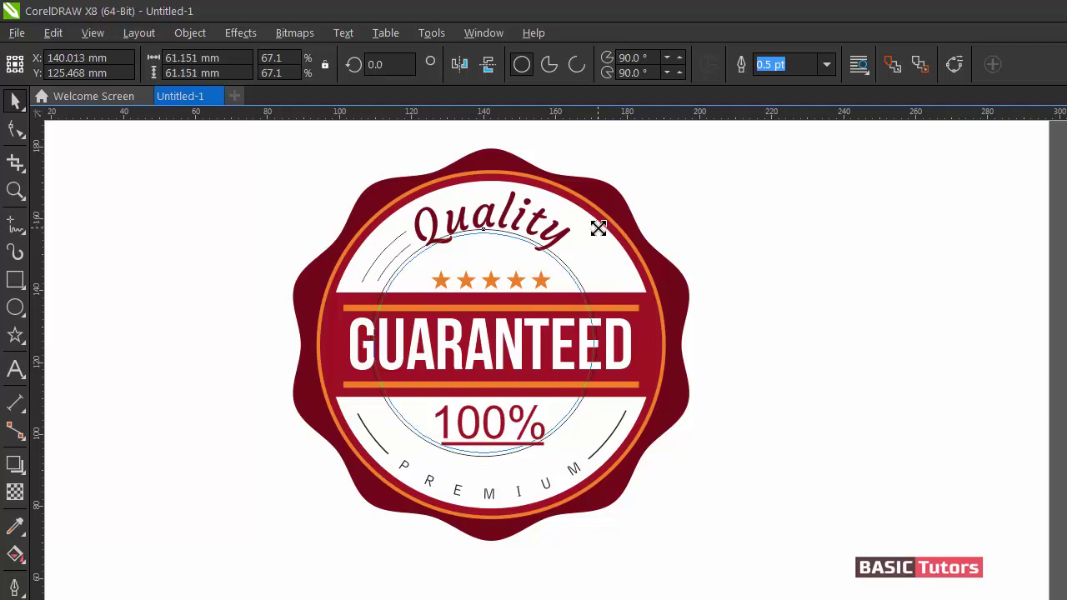
left_click(790, 181)
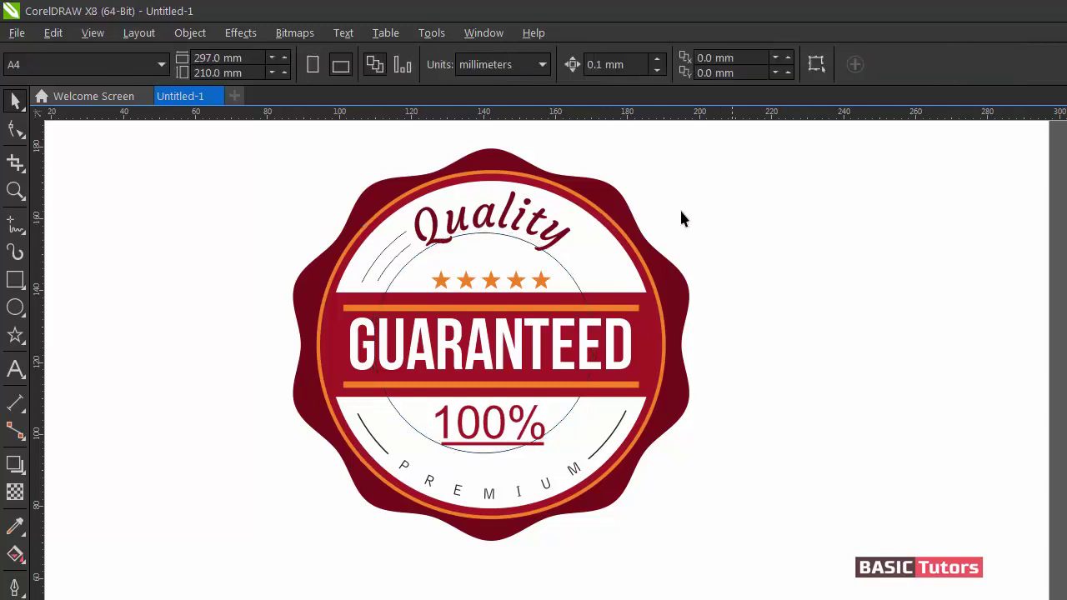
Step: Trim the 61.2 mm circle to a third, innermost arc about 7.6 × 7.5 mm beside the Q of Quality
left_click(560, 271)
left_click(15, 128)
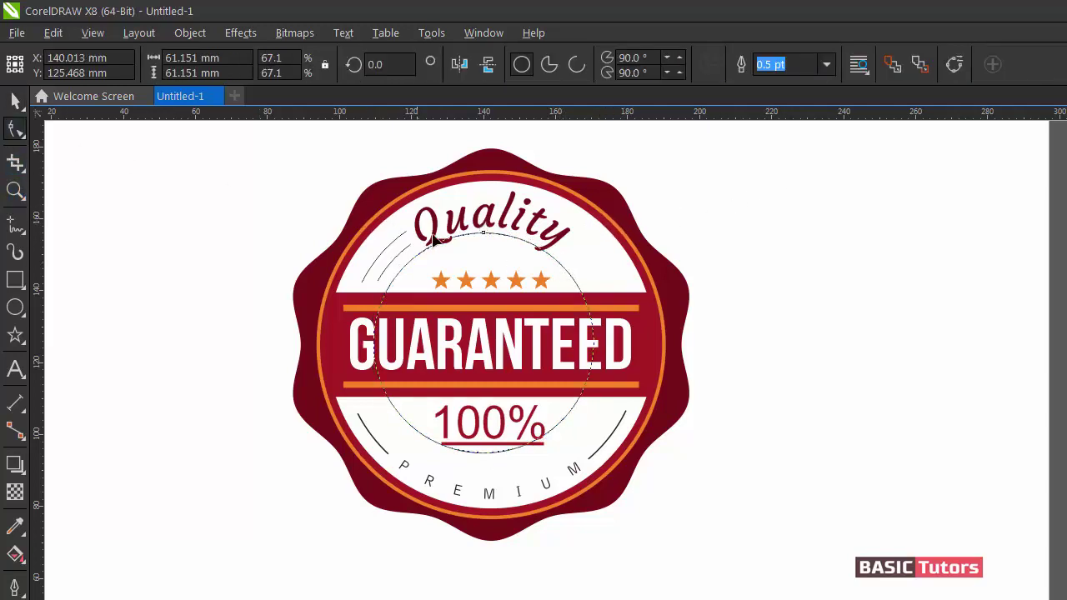
left_click_drag(487, 234, 389, 287)
left_click_drag(478, 236, 419, 252)
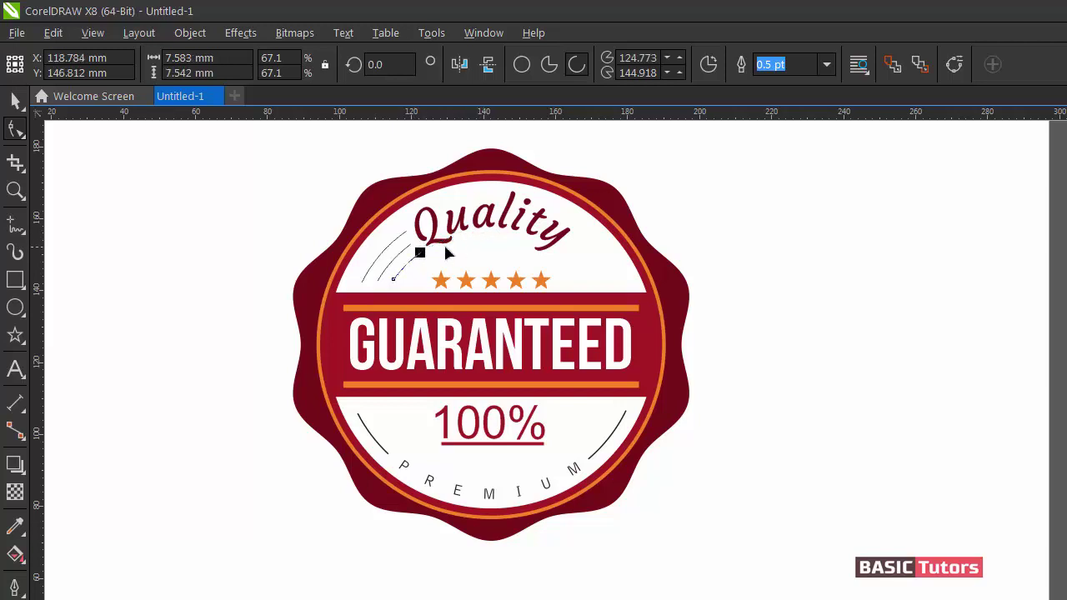
key("space")
left_click(768, 195)
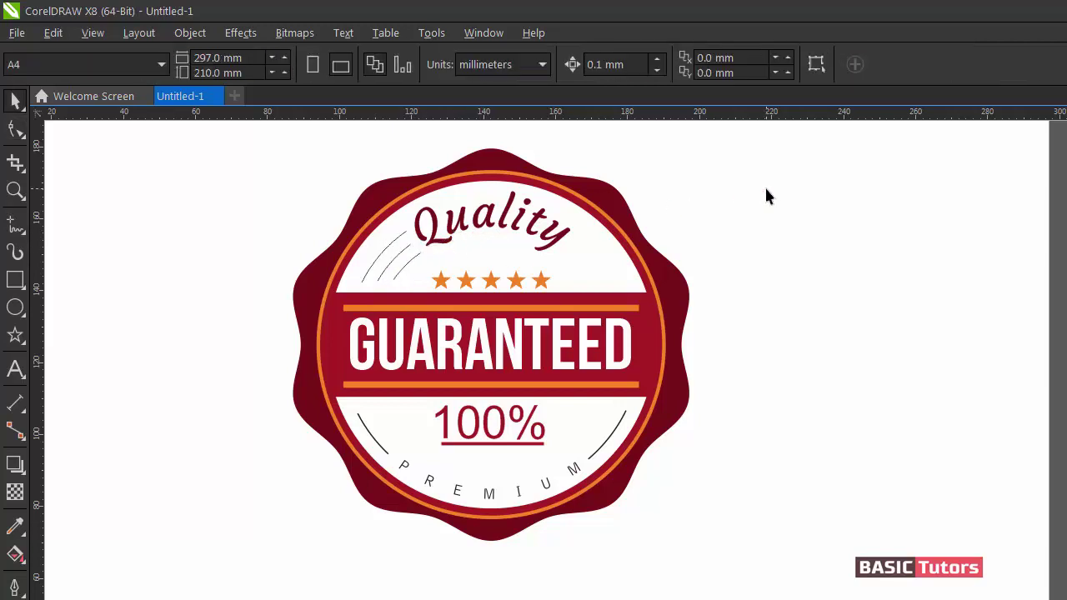
Step: Set the outline width of the three arcs beside the Q to 1 pt and combine them into one curve object
left_click(409, 252)
left_click(413, 254, "shift")
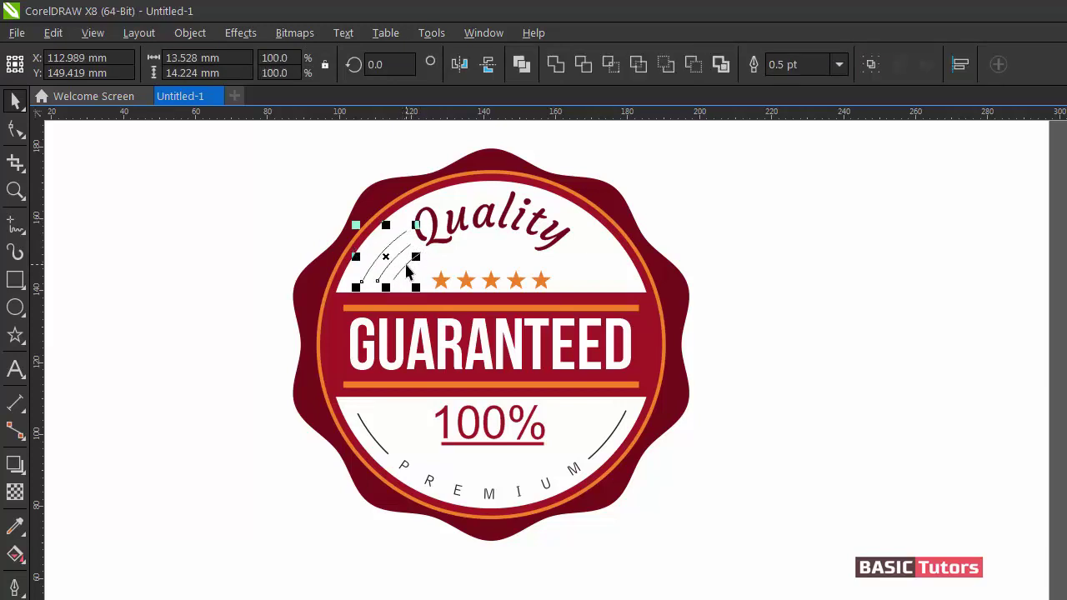
left_click(408, 271, "shift")
left_click(807, 65)
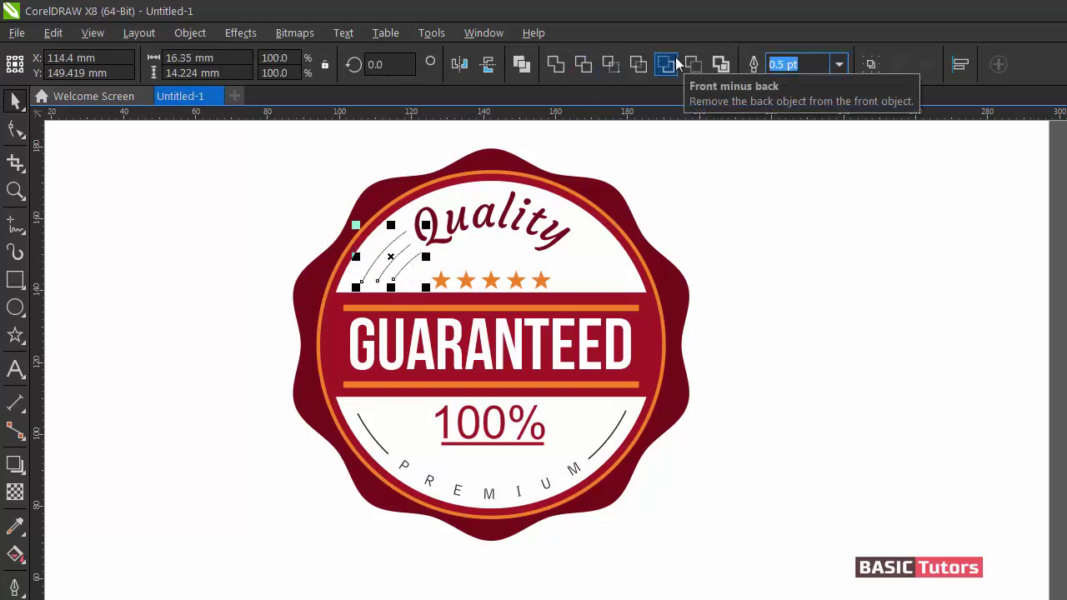
type("1")
key("Return")
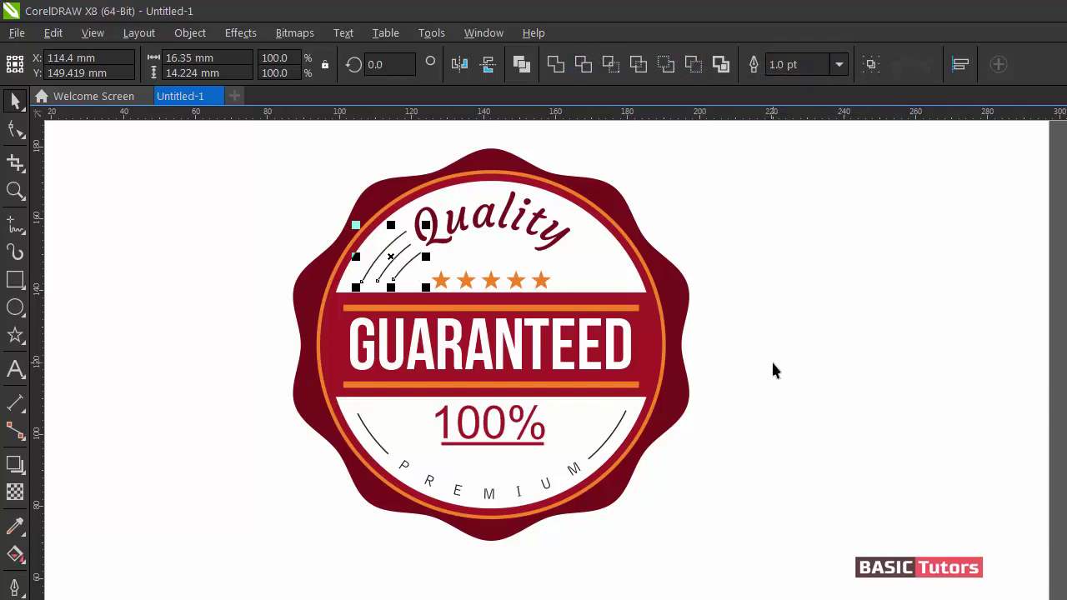
left_click(520, 70)
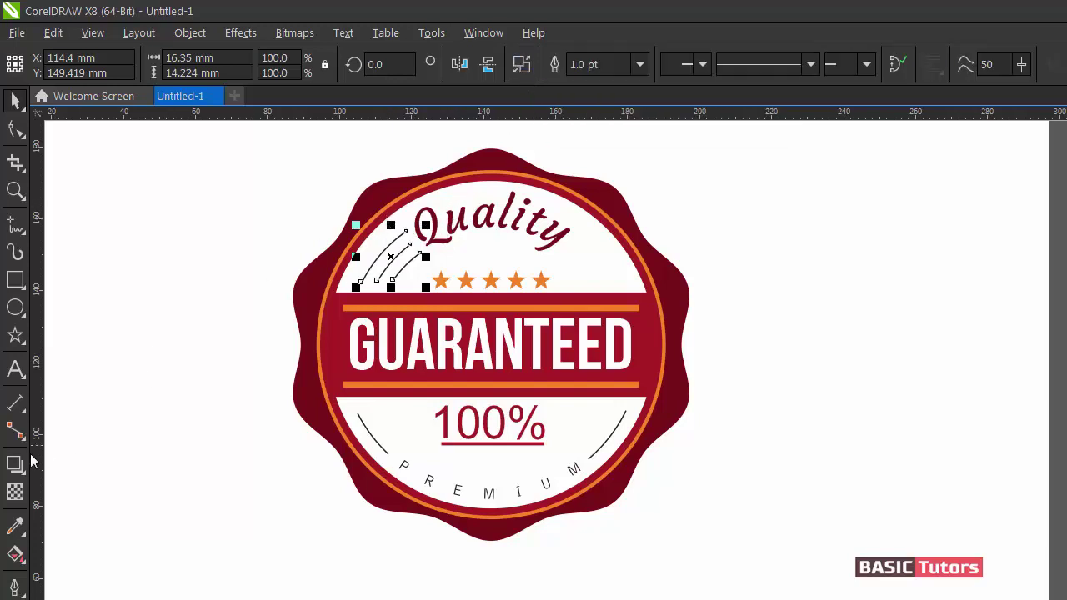
Step: Recolour the combined arcs' outline with the dark maroon sampled from the badge's wavy outer shape
left_click(15, 525)
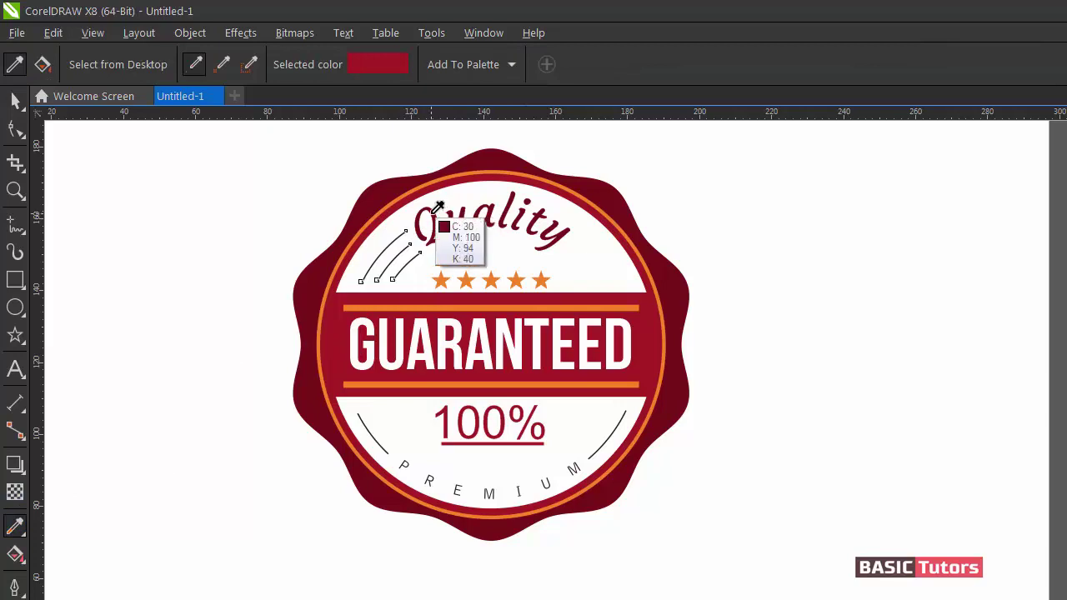
left_click(395, 185)
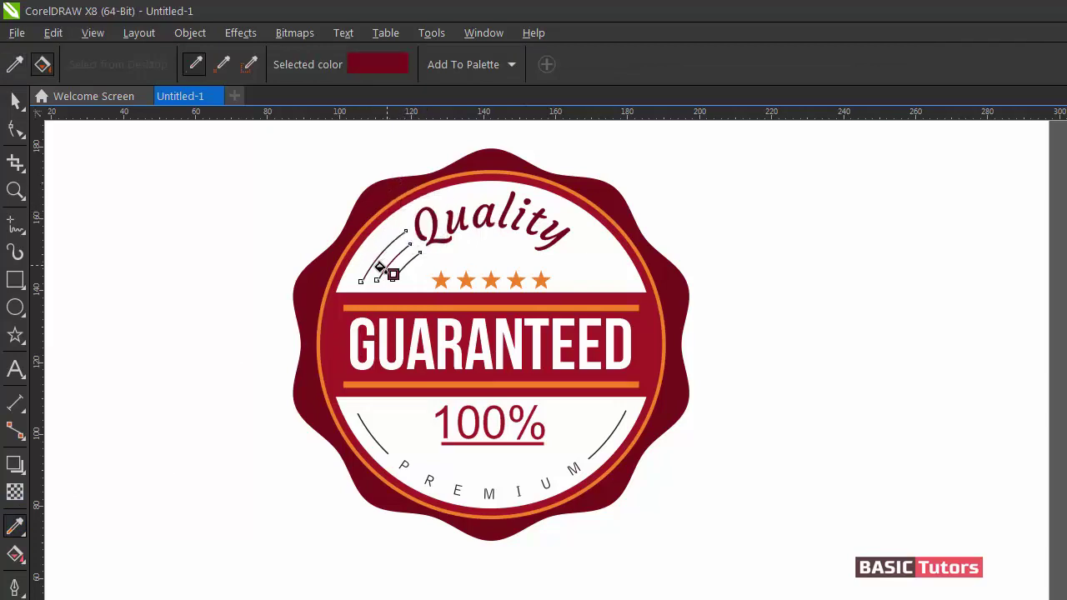
left_click(381, 268)
left_click(15, 100)
left_click(325, 245)
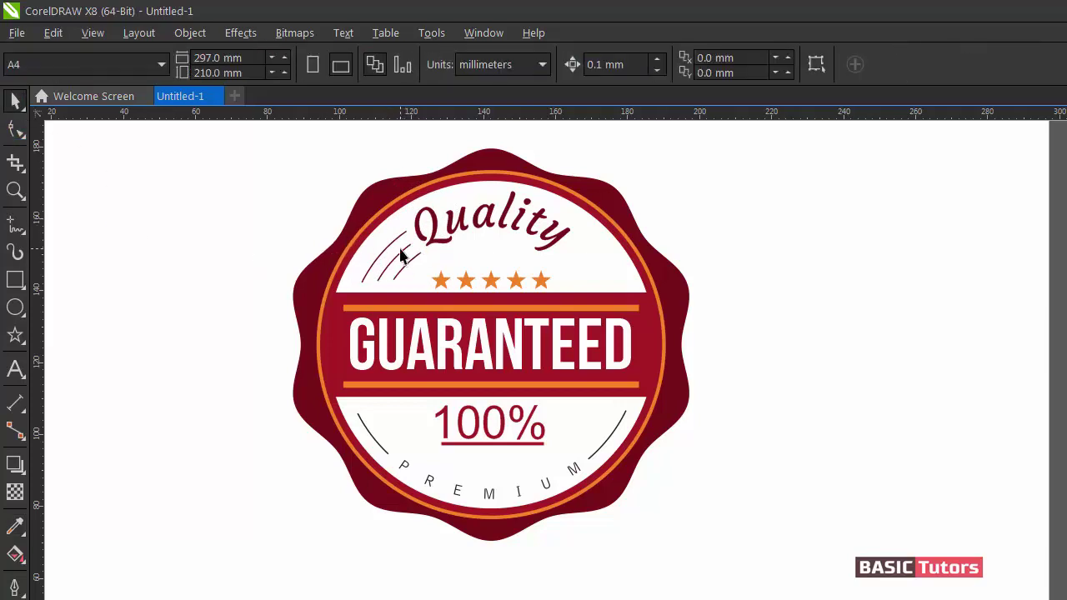
Step: Place a horizontally mirrored copy of the three arcs at the same height on the opposite side, beside the y of Quality
left_click(400, 260)
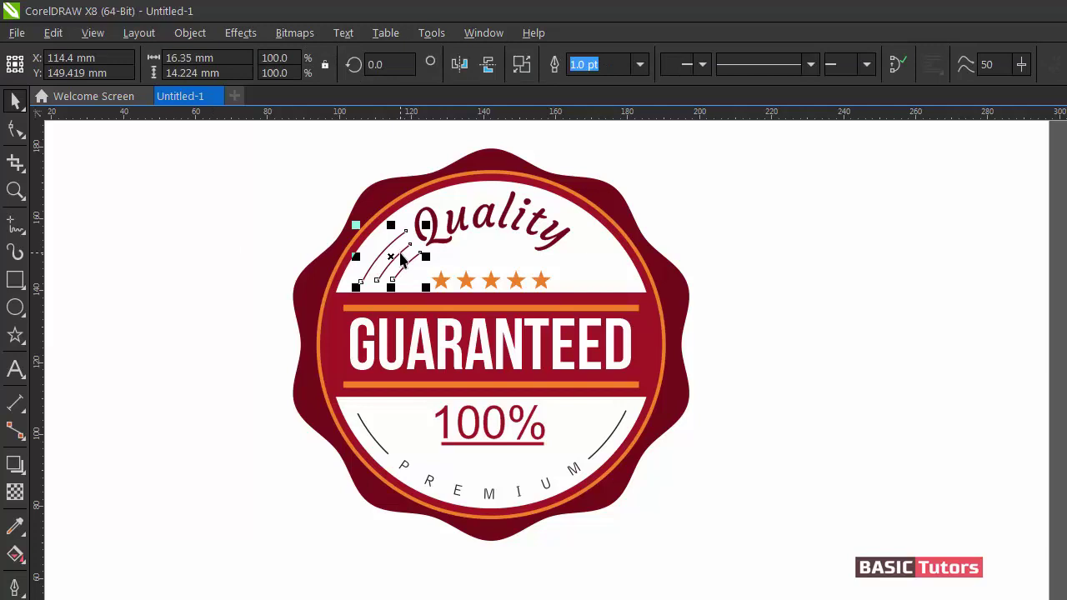
left_click(489, 66)
left_click(490, 67)
left_click(459, 66)
left_click_drag(389, 259, 589, 268)
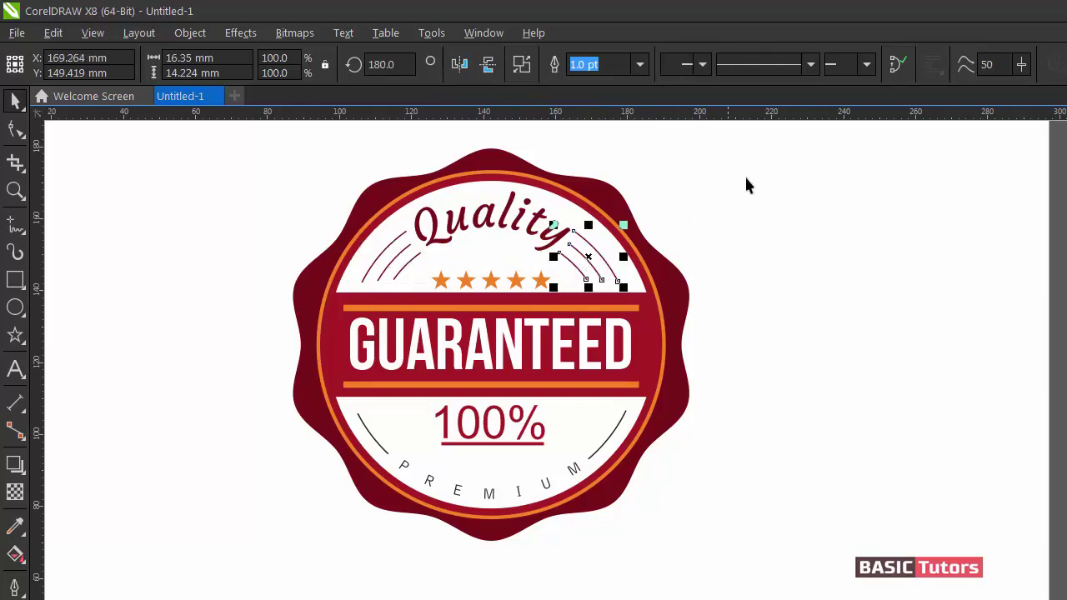
left_click(759, 177)
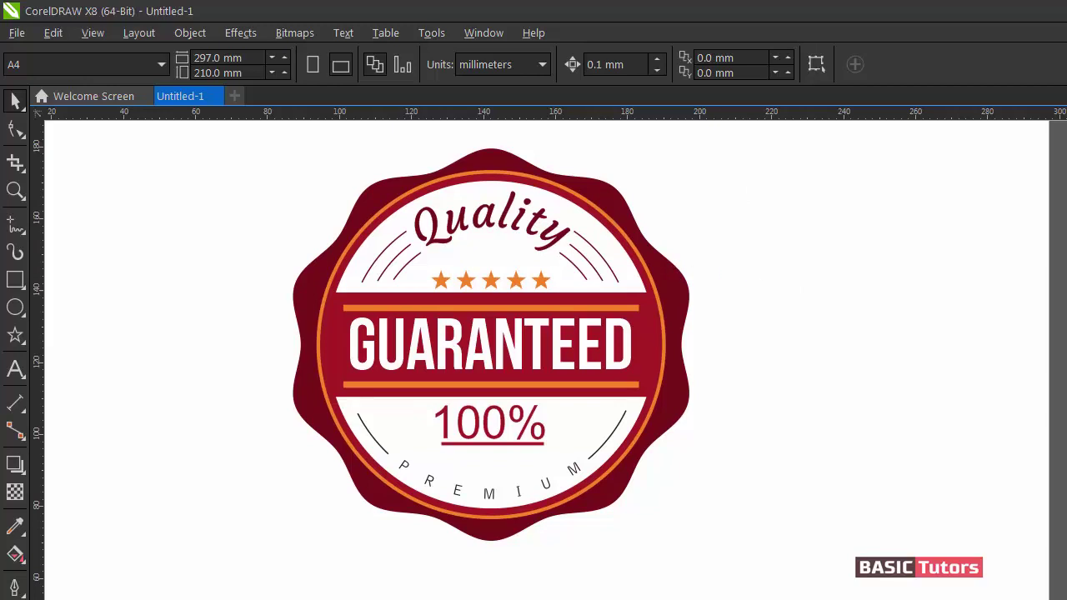
scroll(491, 333, "down", 1)
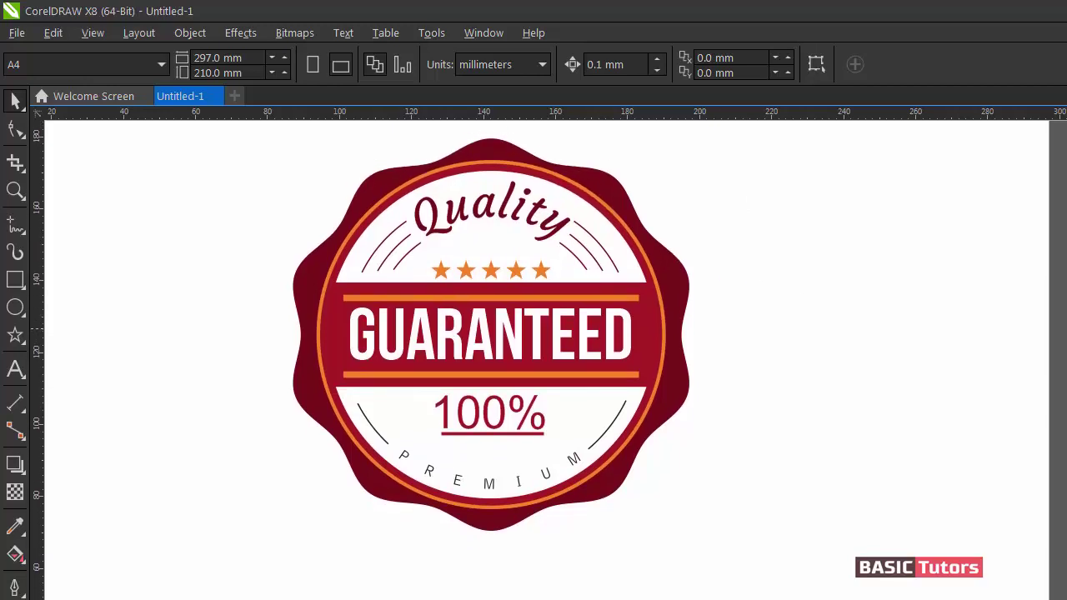